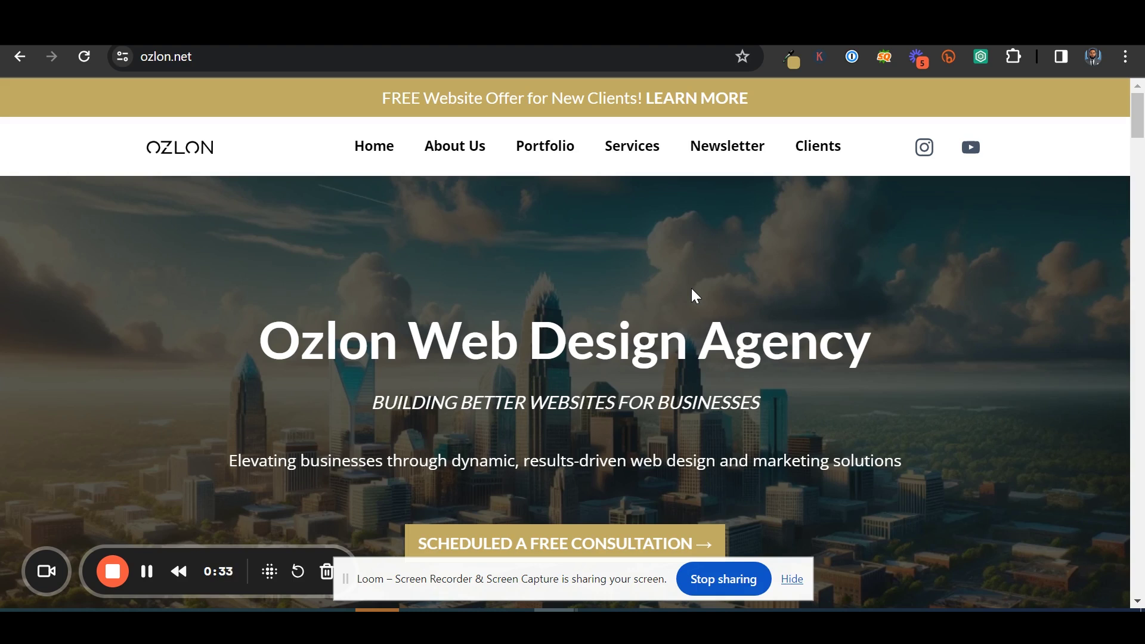
Switch from the live ozlon.net tab to the GoHighLevel Websites page listing Ozlon's pages
key("ctrl+Tab")
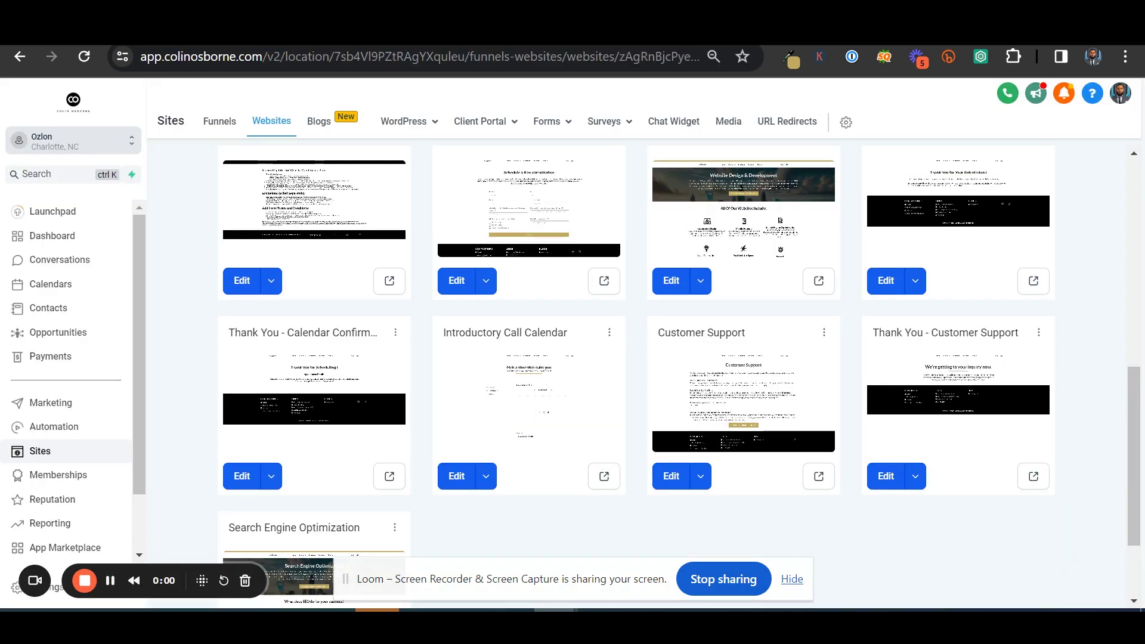
left_click(10, 592)
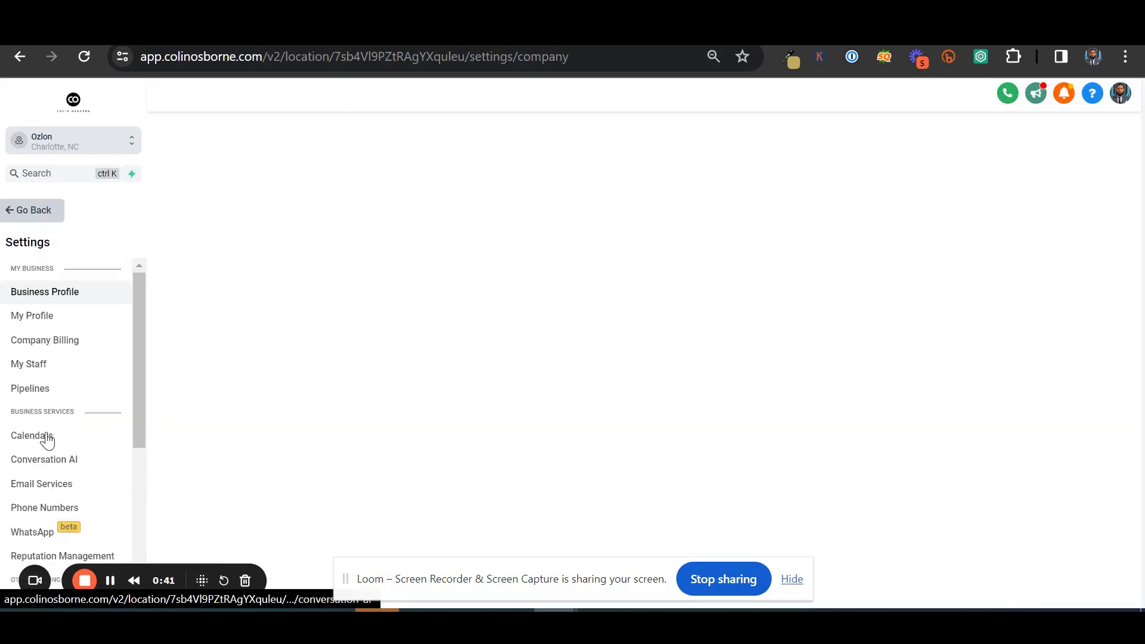
scroll(51, 419, "down", 5)
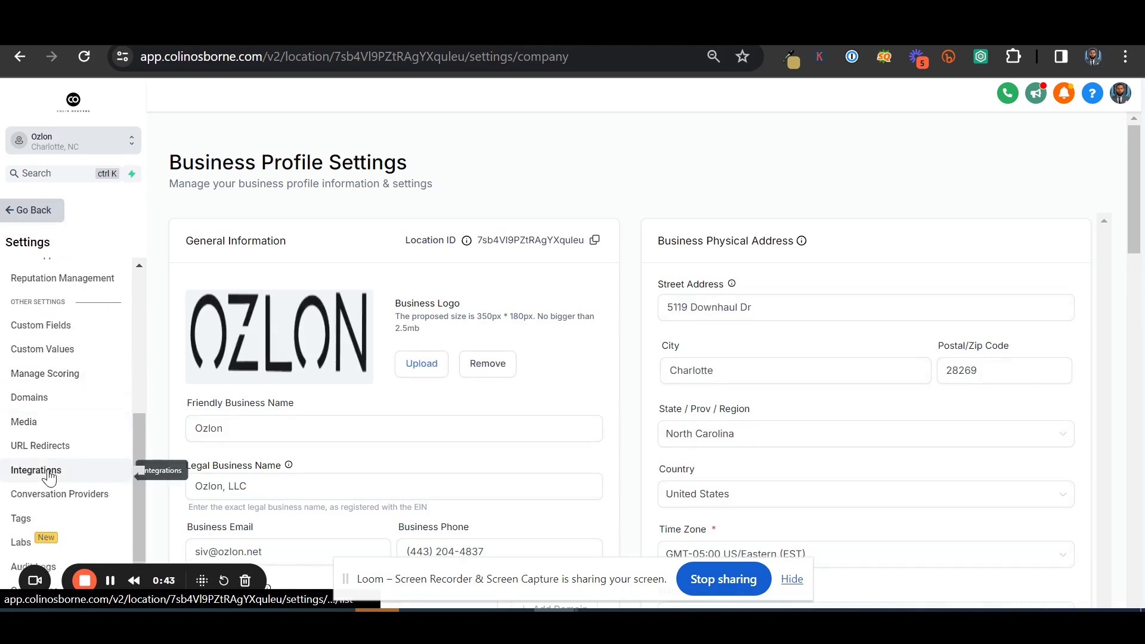
left_click(52, 476)
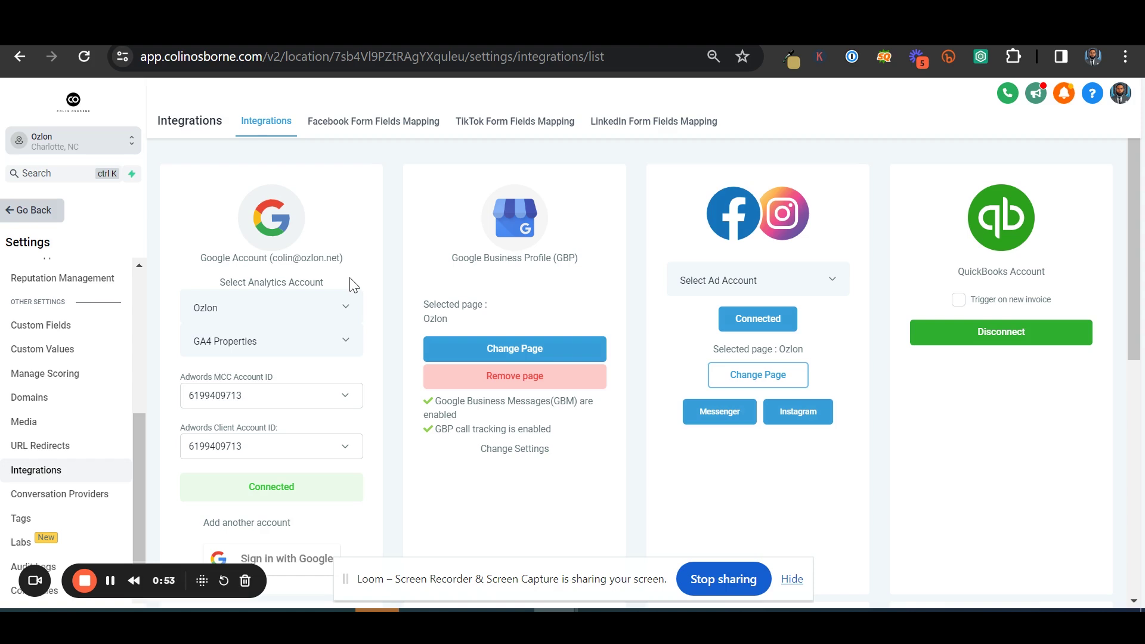
scroll(375, 328, "down", 2)
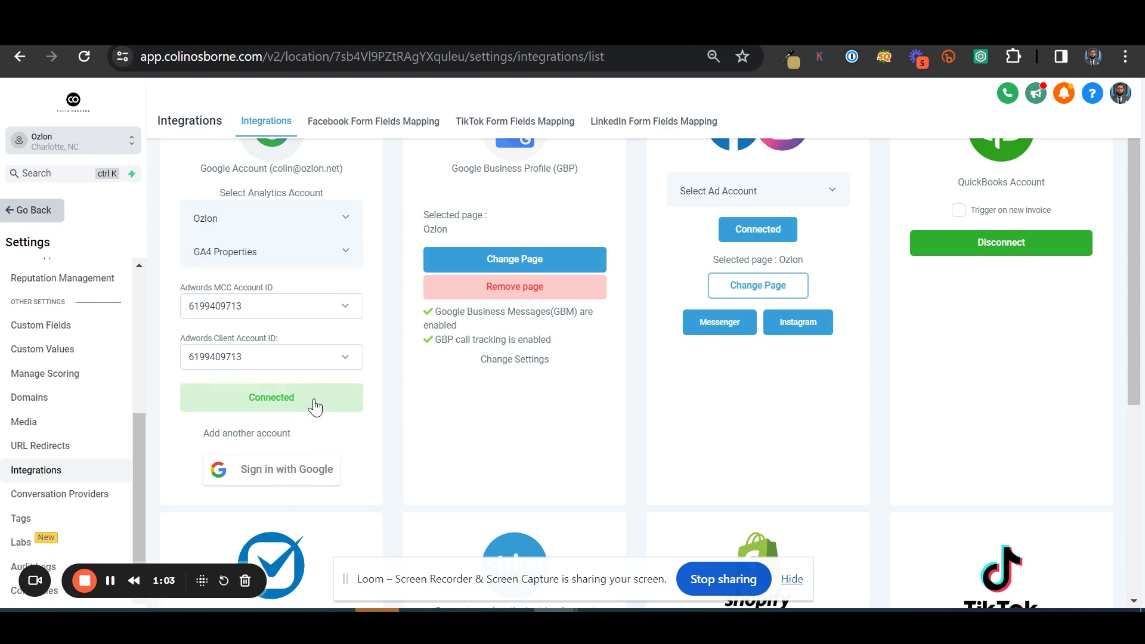
Look over your own user profile in the account settings
left_click(36, 214)
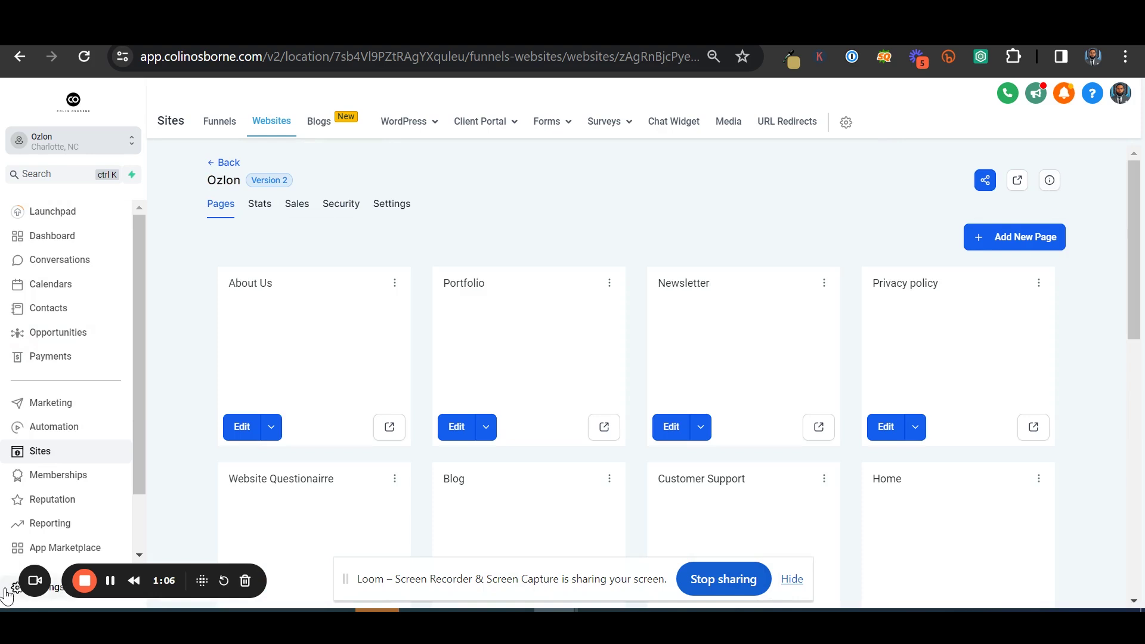
left_click(7, 592)
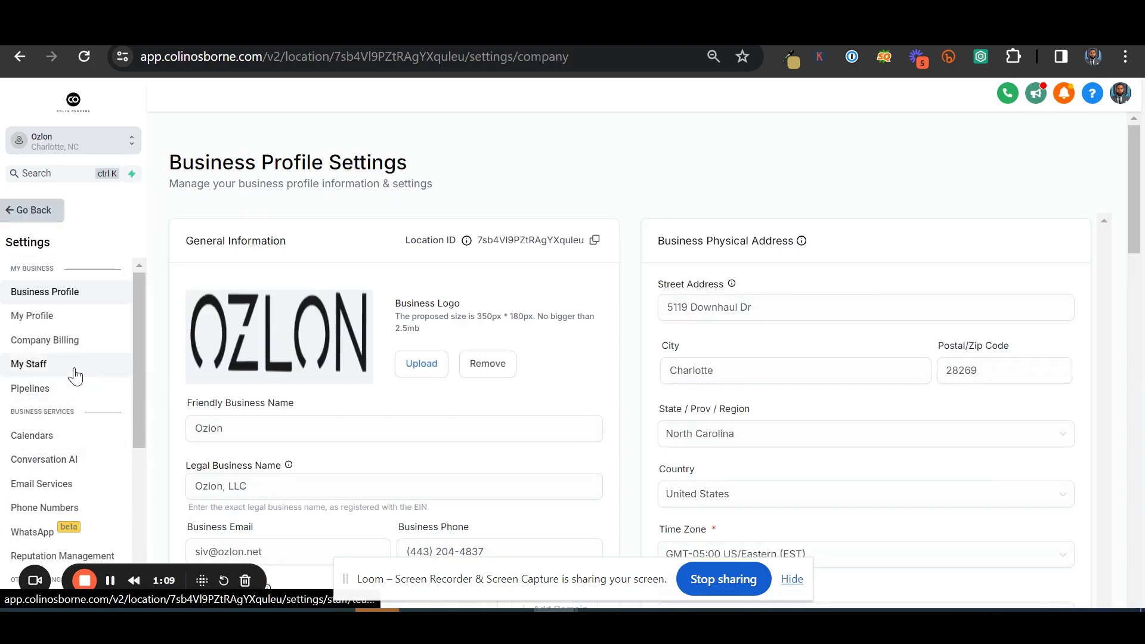
left_click(69, 322)
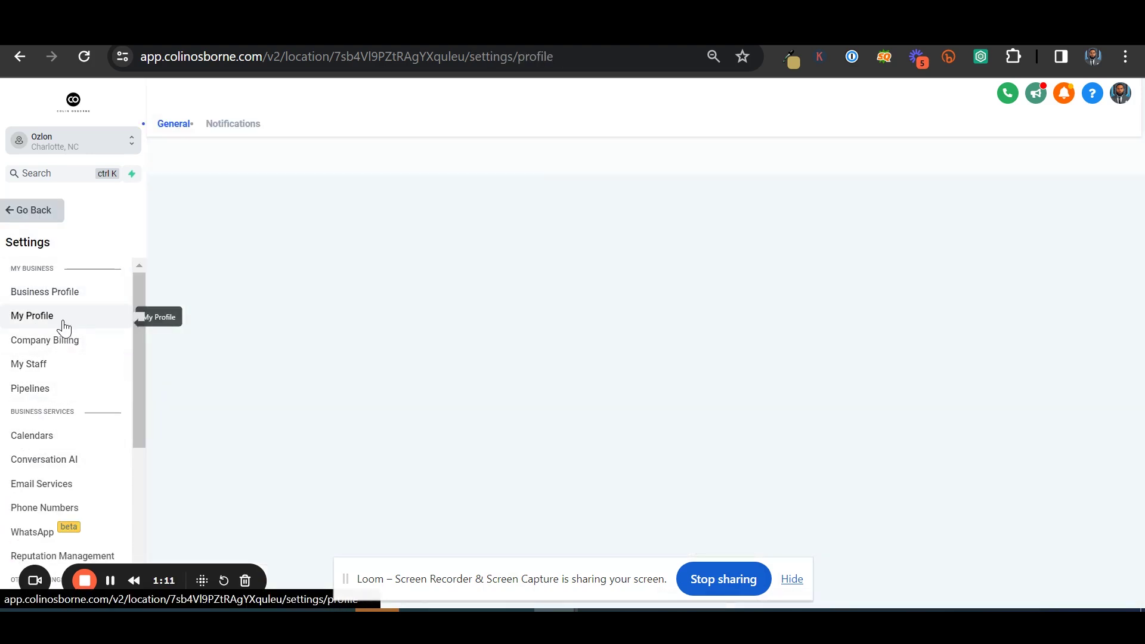
scroll(640, 380, "down", 4)
scroll(641, 380, "down", 10)
scroll(502, 400, "down", 3)
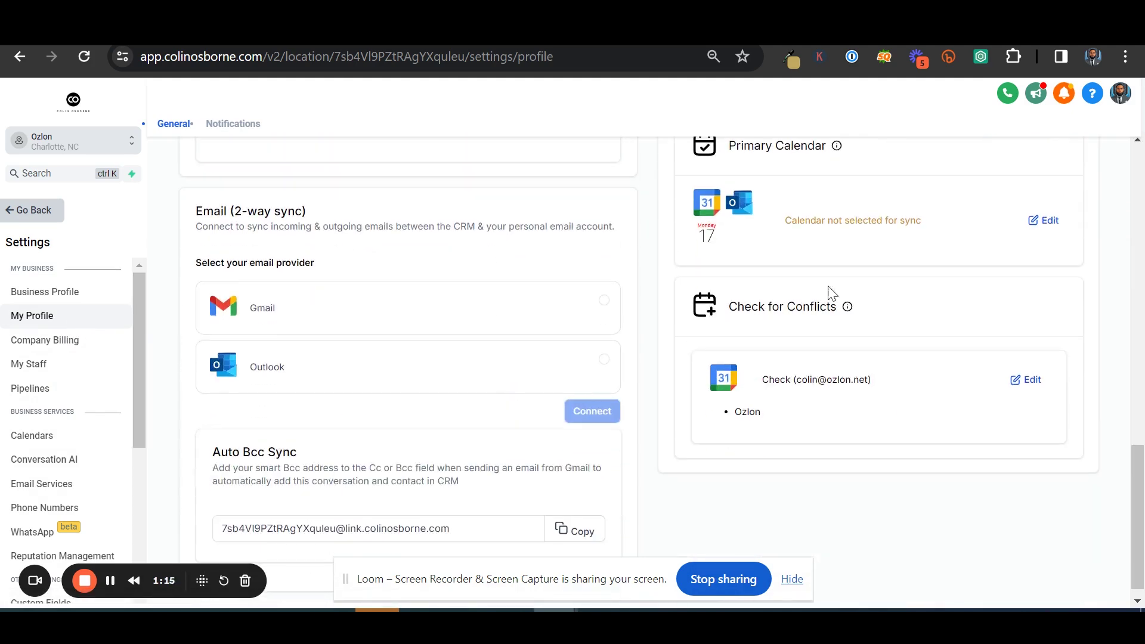
scroll(639, 289, "up", 10)
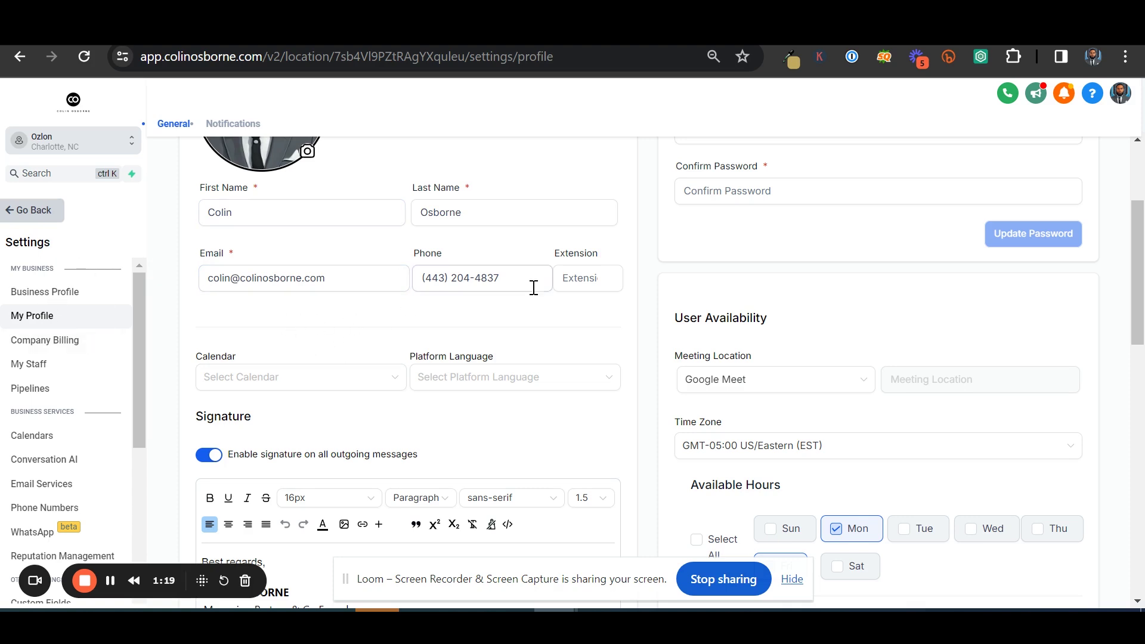
Open My Staff and bring up the Marketing Team user's edit form
left_click(43, 218)
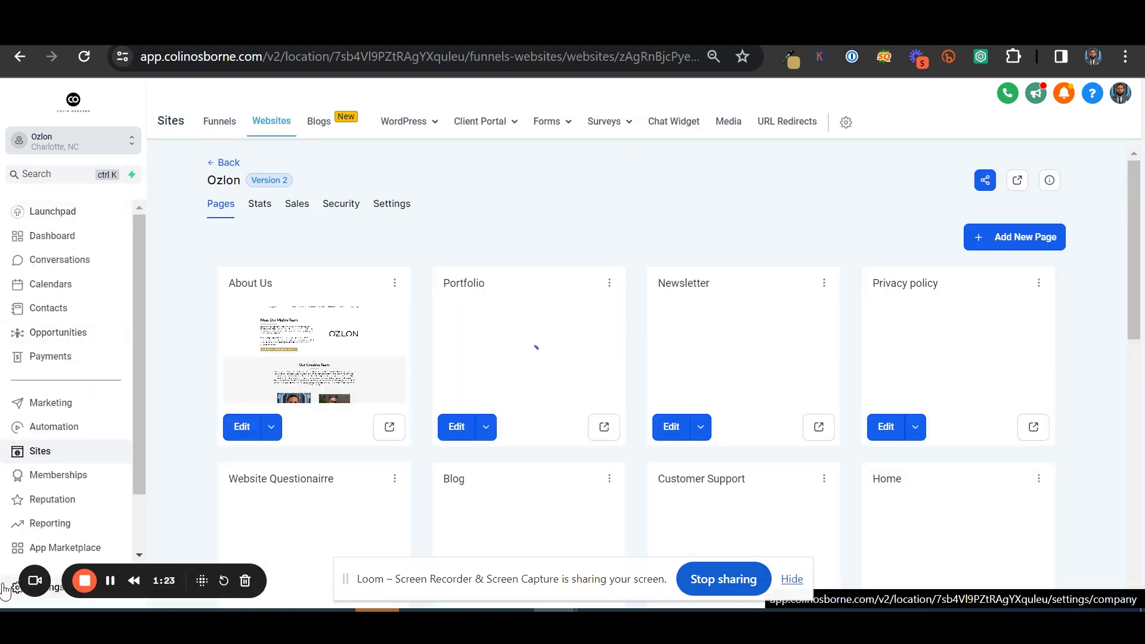
left_click(13, 584)
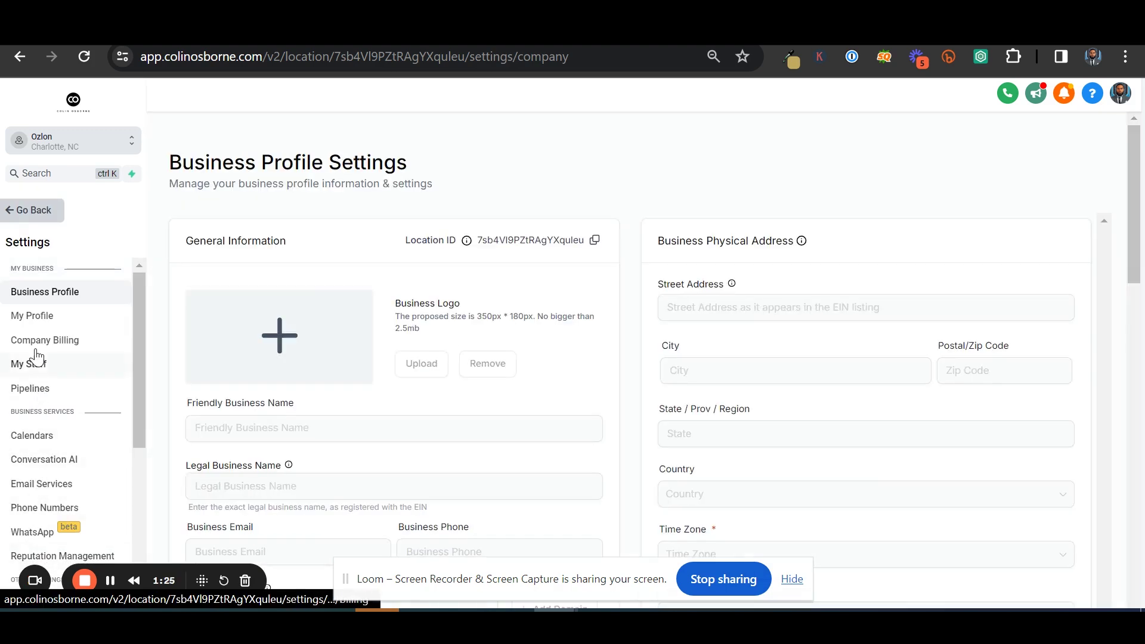
left_click(34, 363)
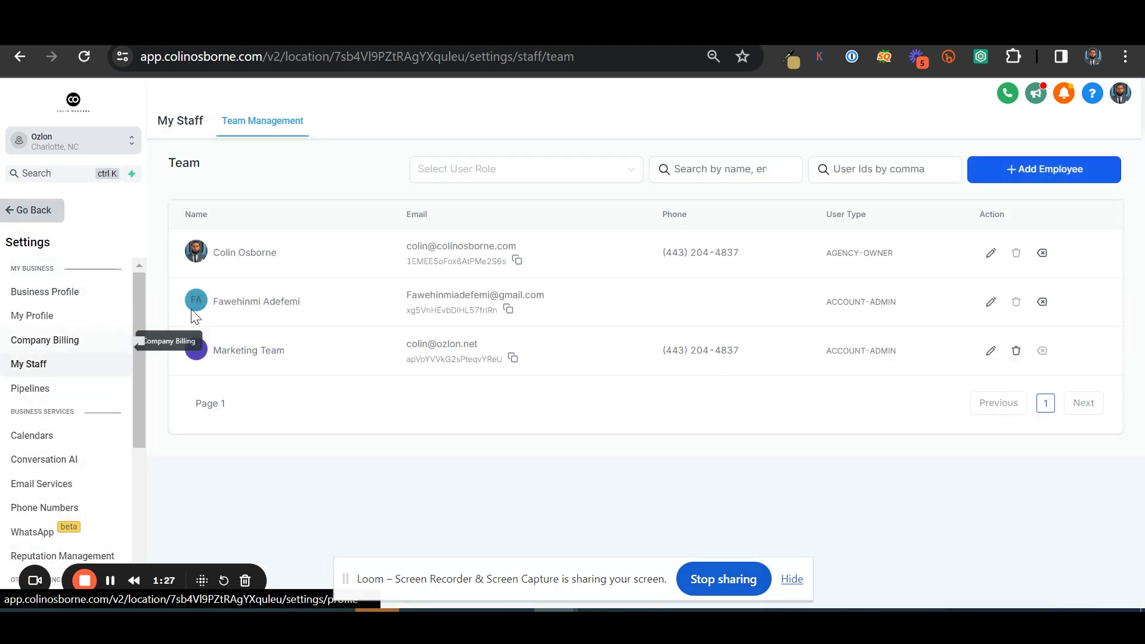
left_click(990, 351)
scroll(612, 347, "down", 5)
scroll(611, 347, "down", 5)
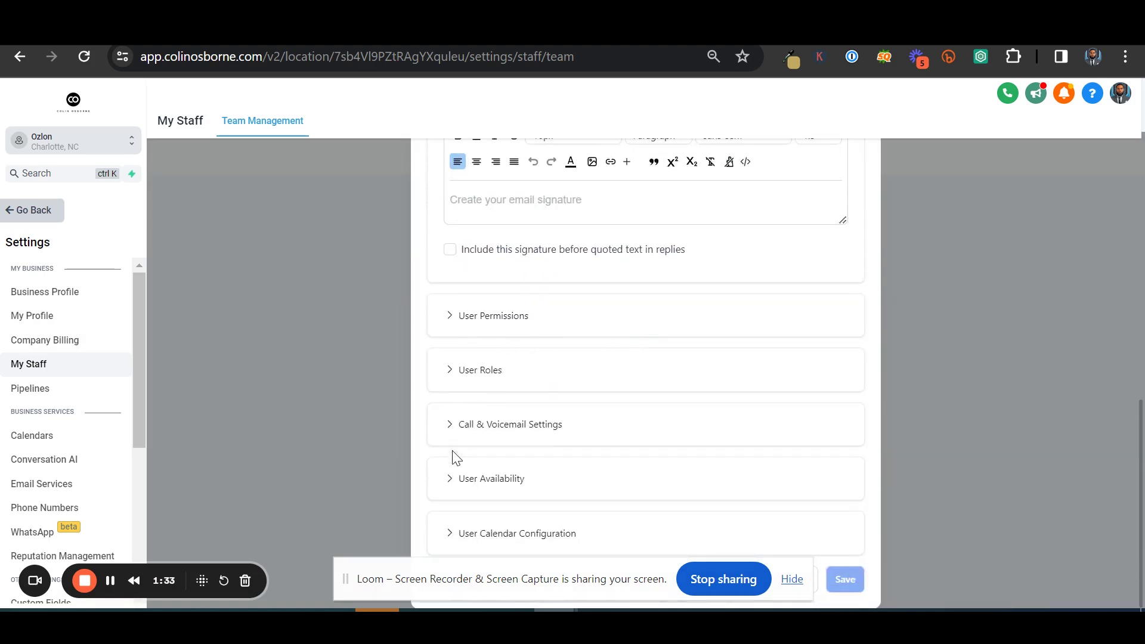
Expand the Marketing Team user's calendar configuration to see the Google primary calendar and conflict checking
left_click(452, 533)
scroll(685, 384, "up", 2)
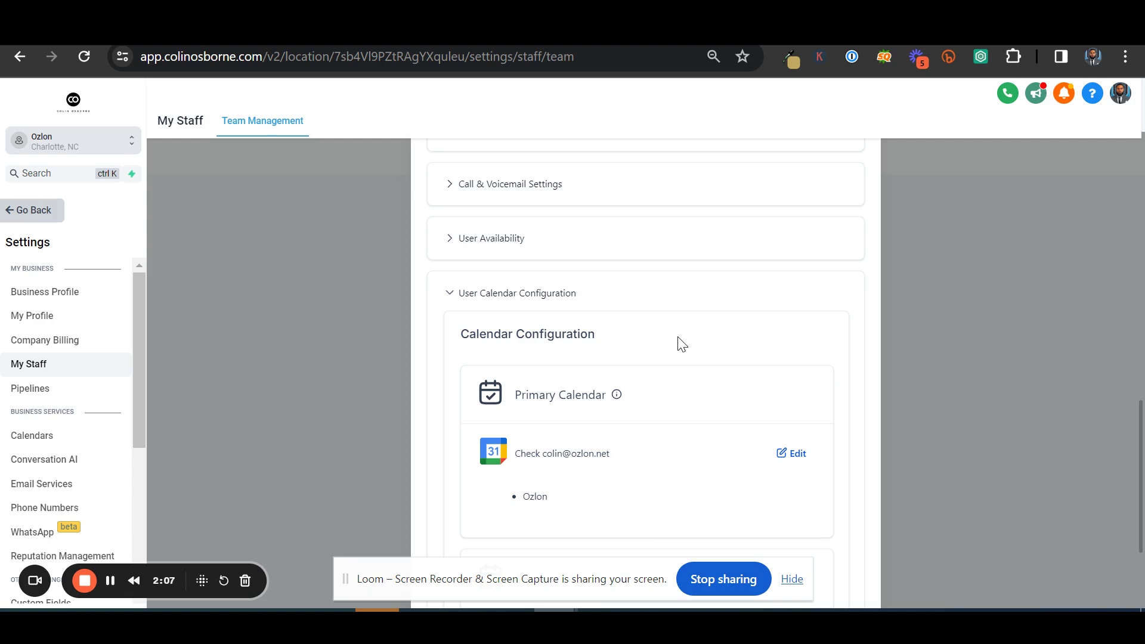
scroll(652, 270, "down", 3)
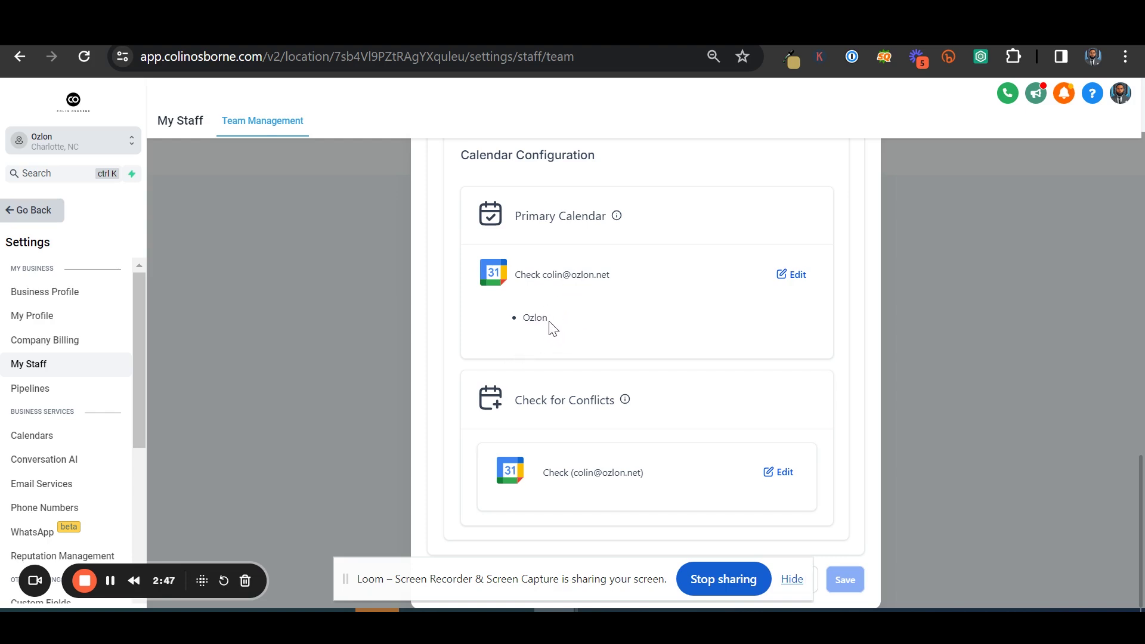
Set the Ozlon primary calendar to create contacts in Intro Meeting and Run Trigger, then save
left_click(791, 278)
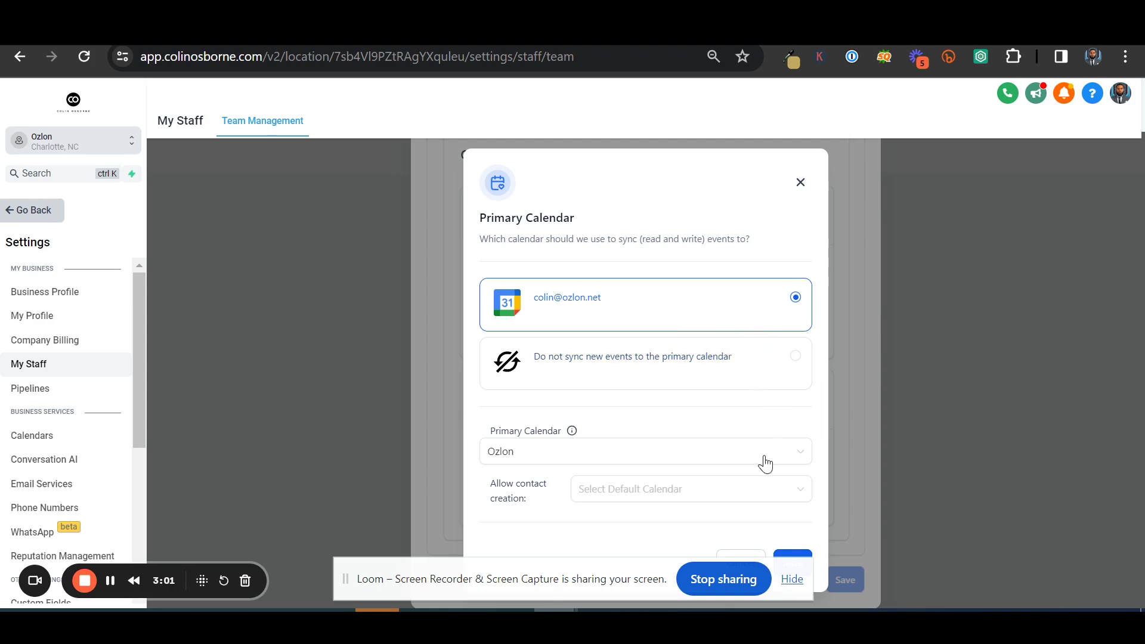
left_click(785, 495)
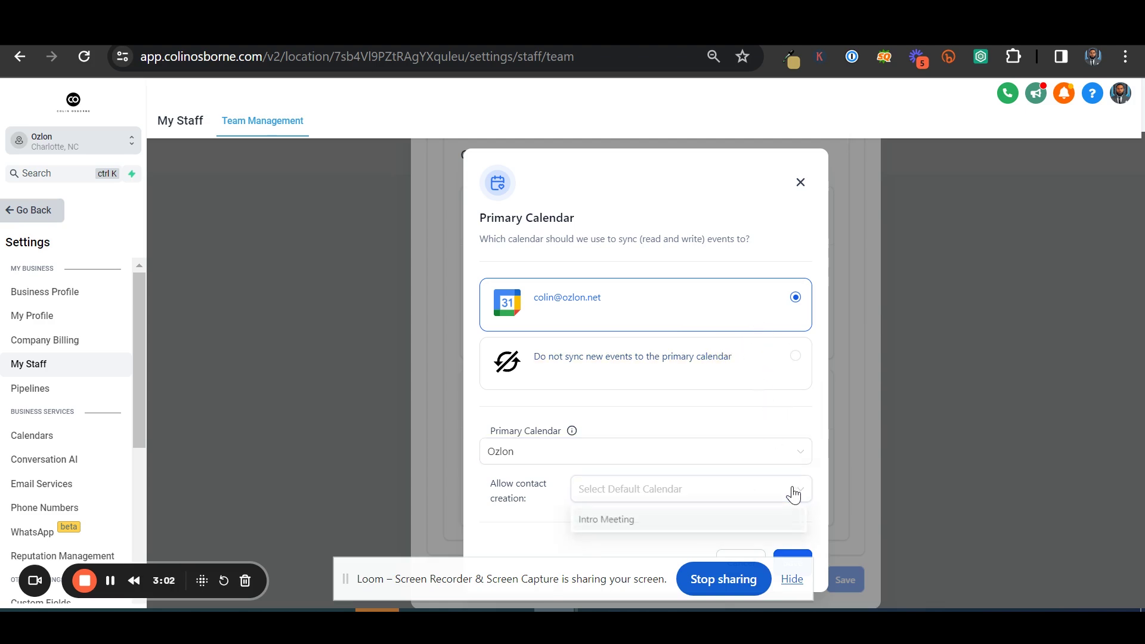
left_click(664, 525)
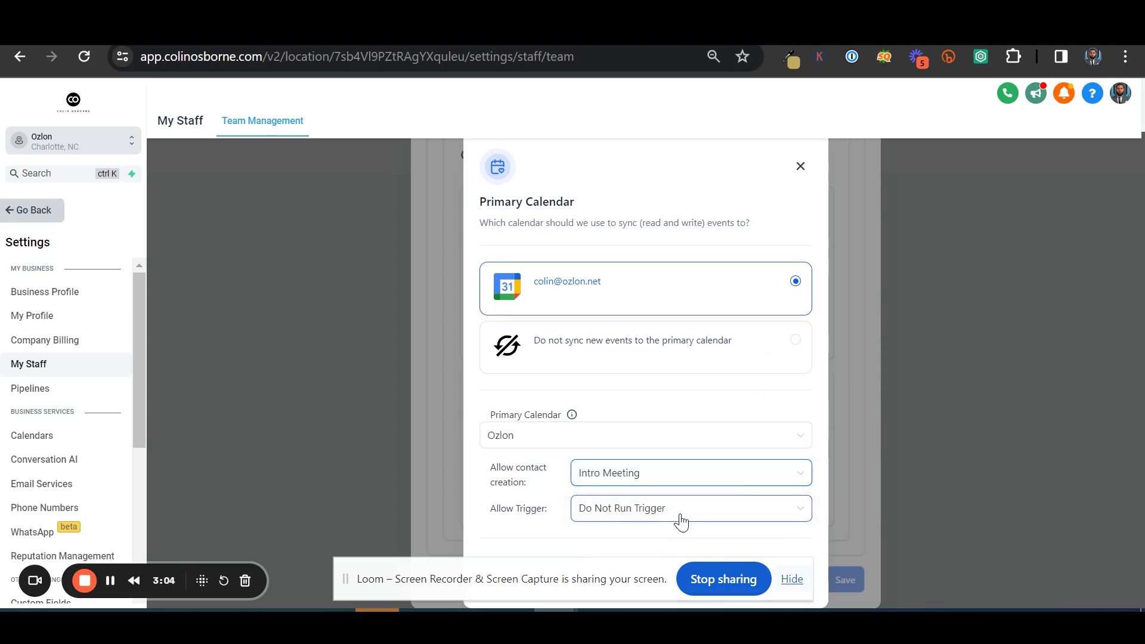
left_click(741, 510)
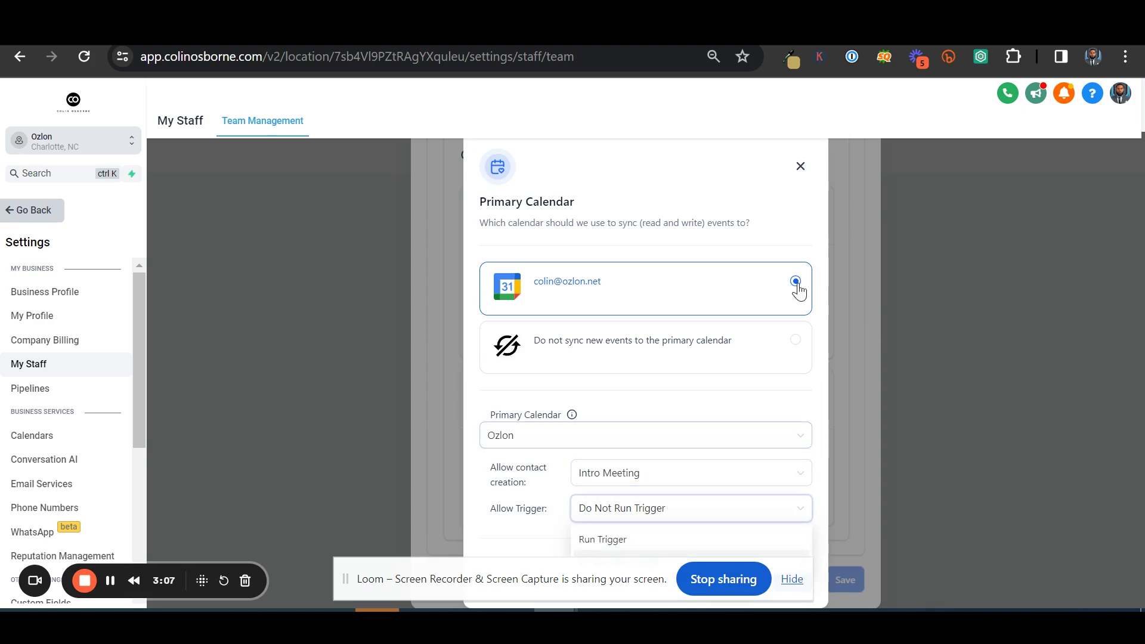
left_click(602, 540)
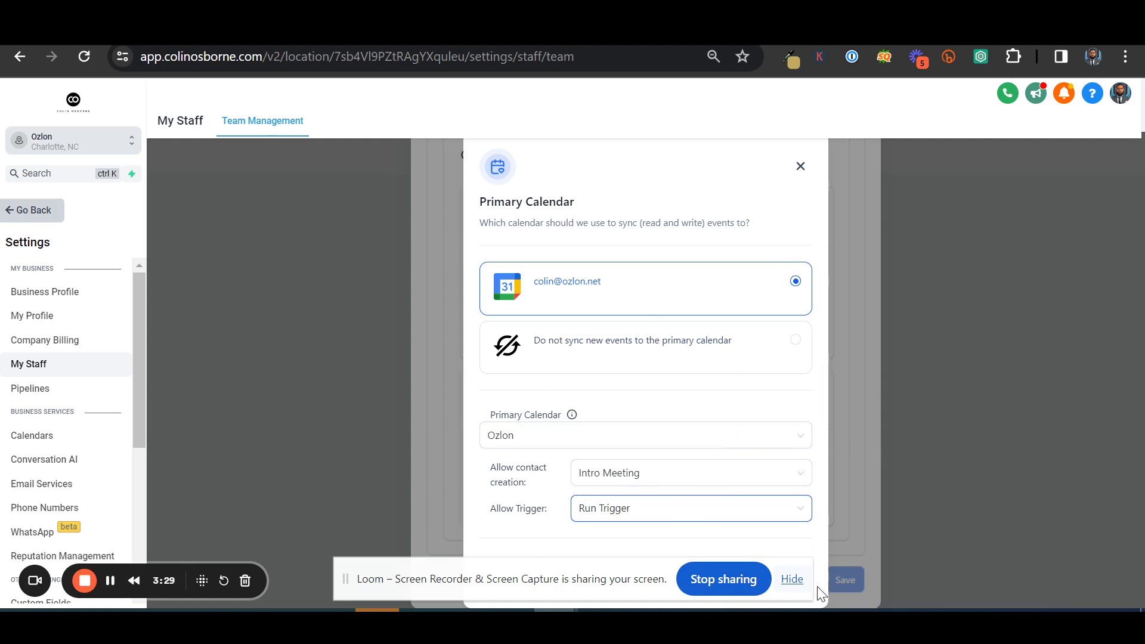
left_click(793, 580)
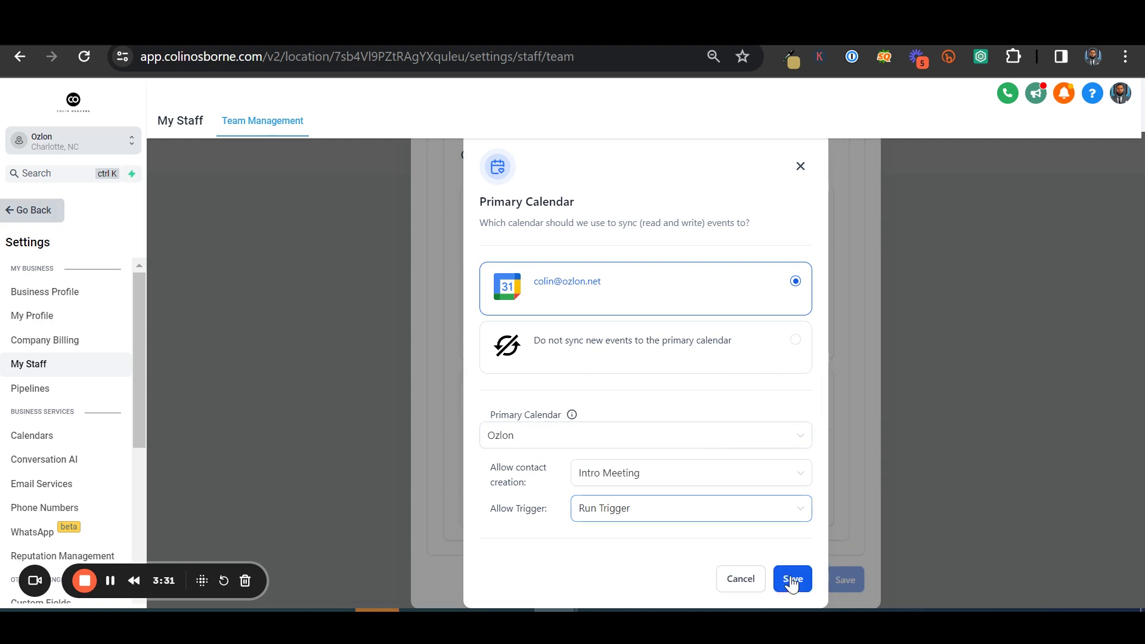
left_click(802, 577)
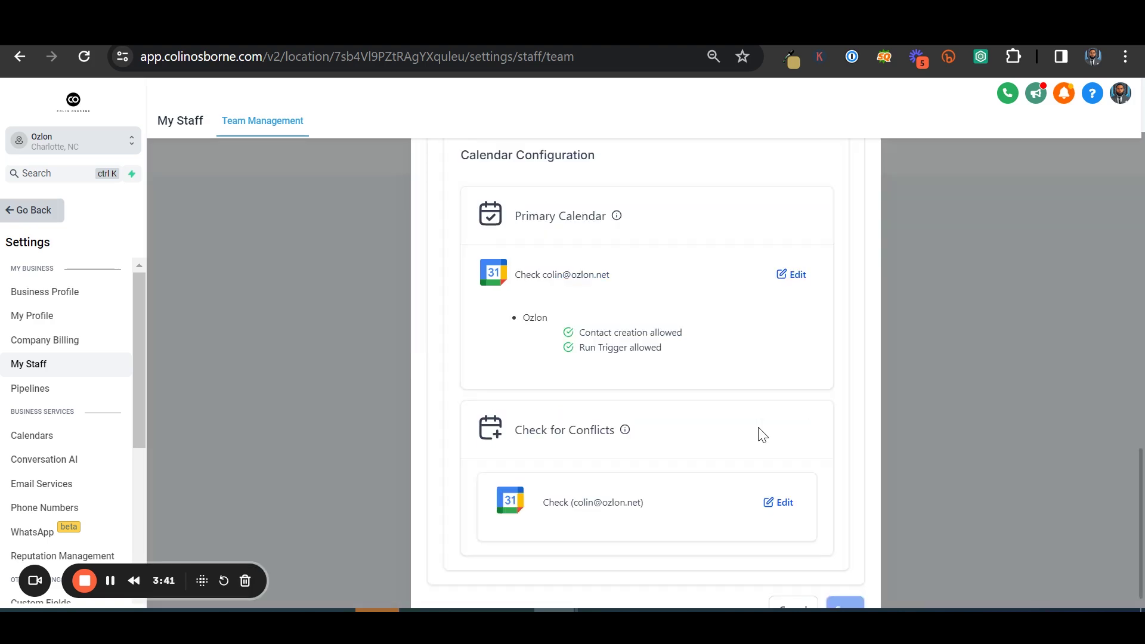
Cancel out of the Marketing Team edit form, returning to the three-user team list
scroll(714, 450, "down", 1)
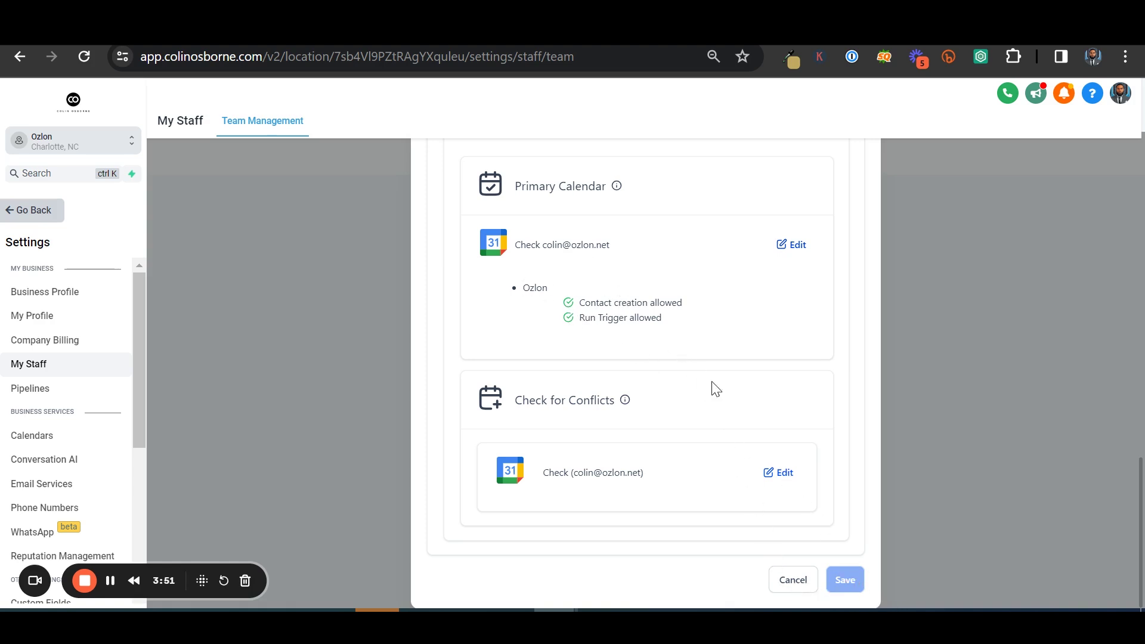
scroll(675, 345, "up", 5)
scroll(603, 263, "down", 5)
left_click(793, 581)
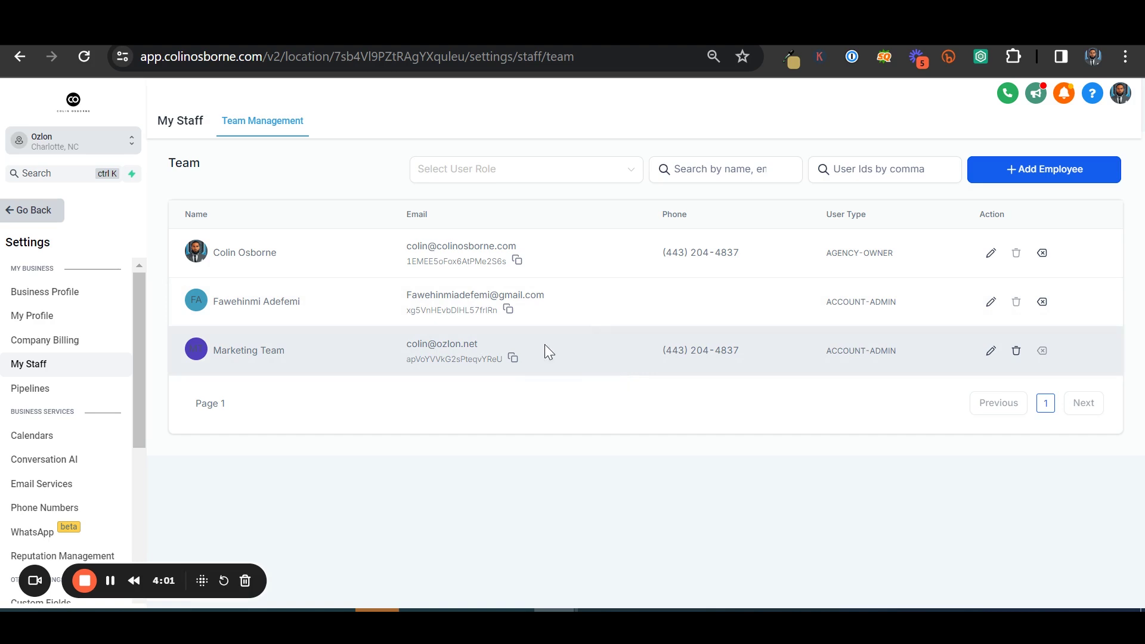
left_click(64, 447)
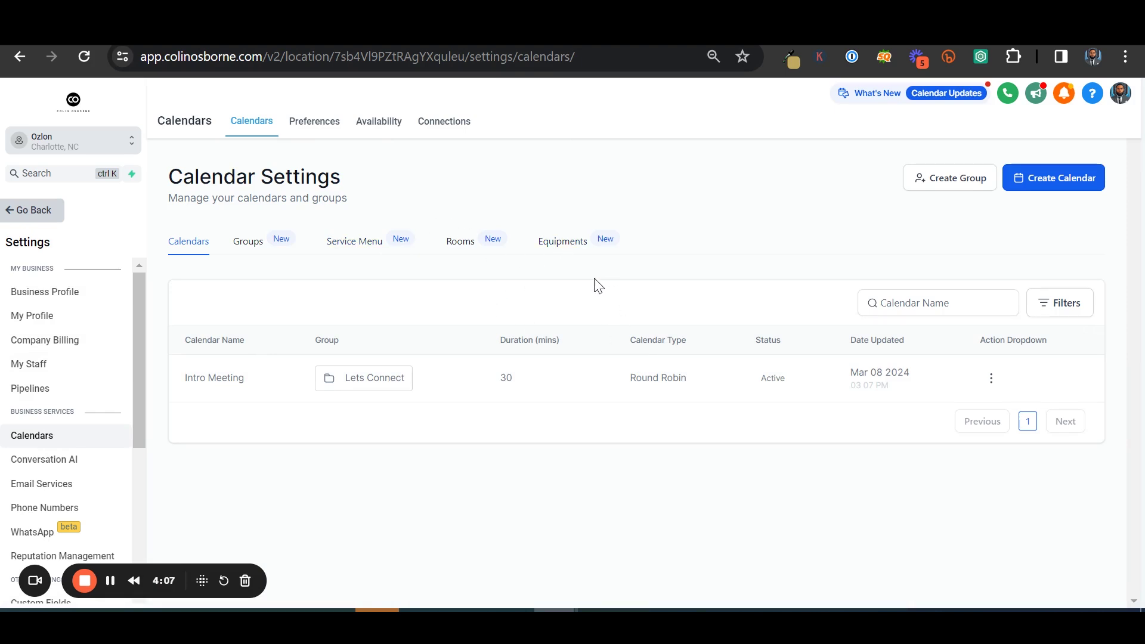
left_click(1044, 178)
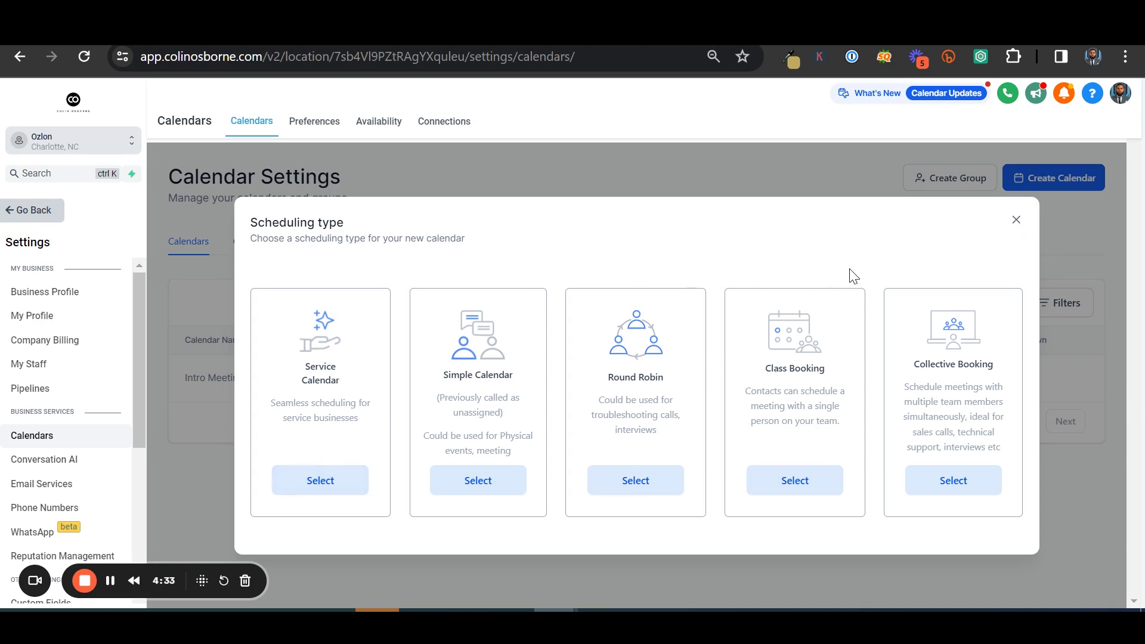
left_click(1016, 220)
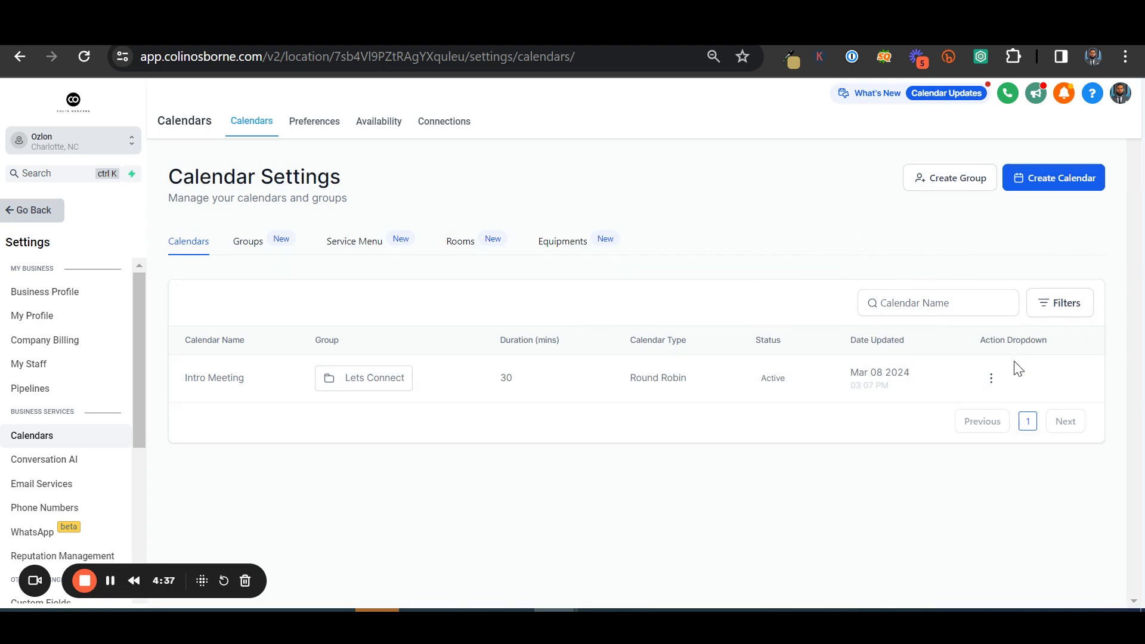
Edit the Intro Meeting calendar and review its team: Marketing Team, High Priority, Google Meet
left_click(990, 380)
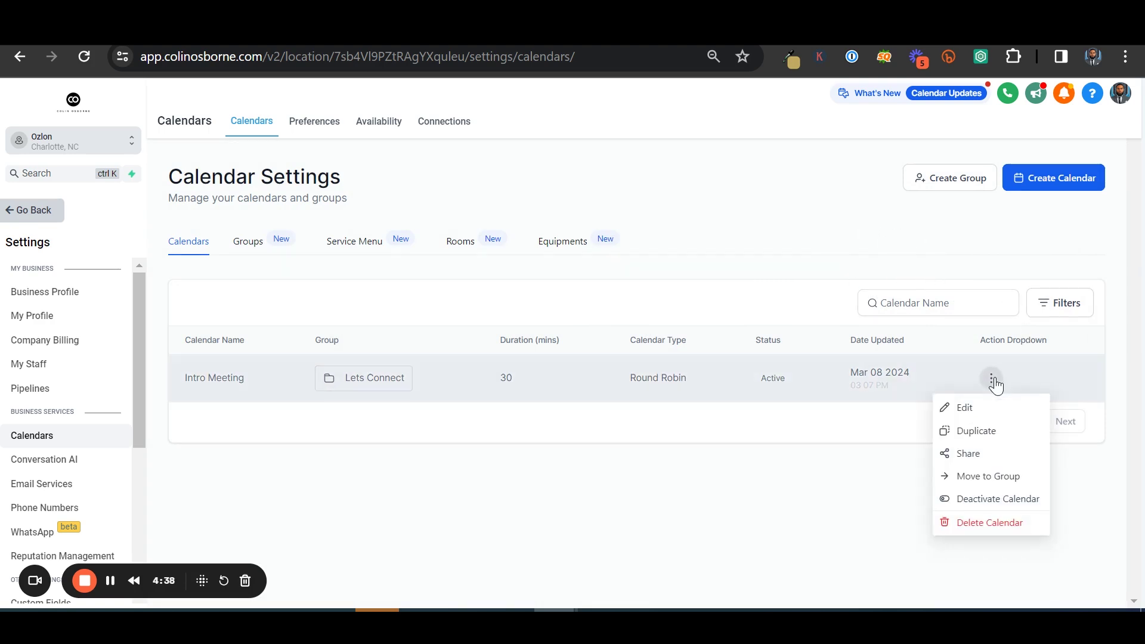
left_click(982, 411)
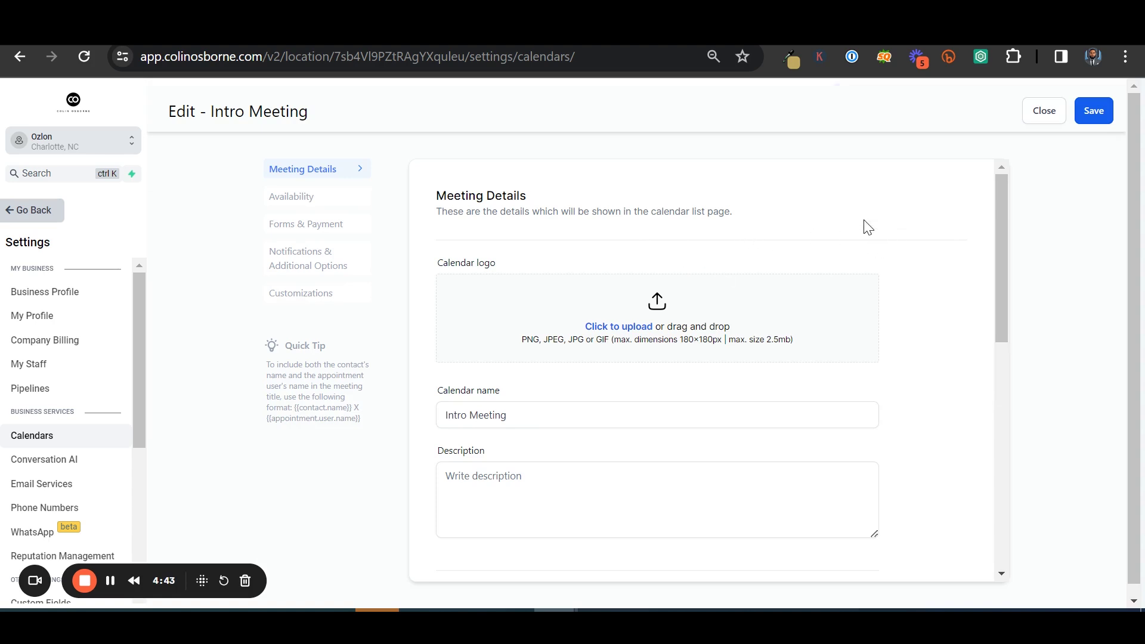
scroll(924, 274, "down", 6)
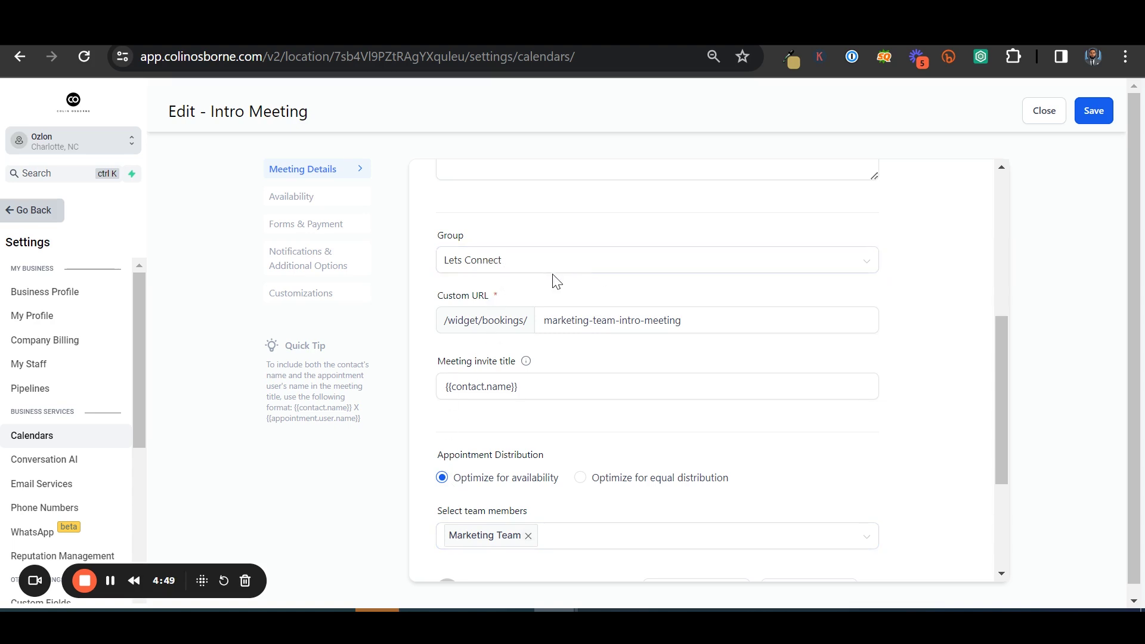
scroll(561, 295, "down", 2)
scroll(601, 325, "up", 3)
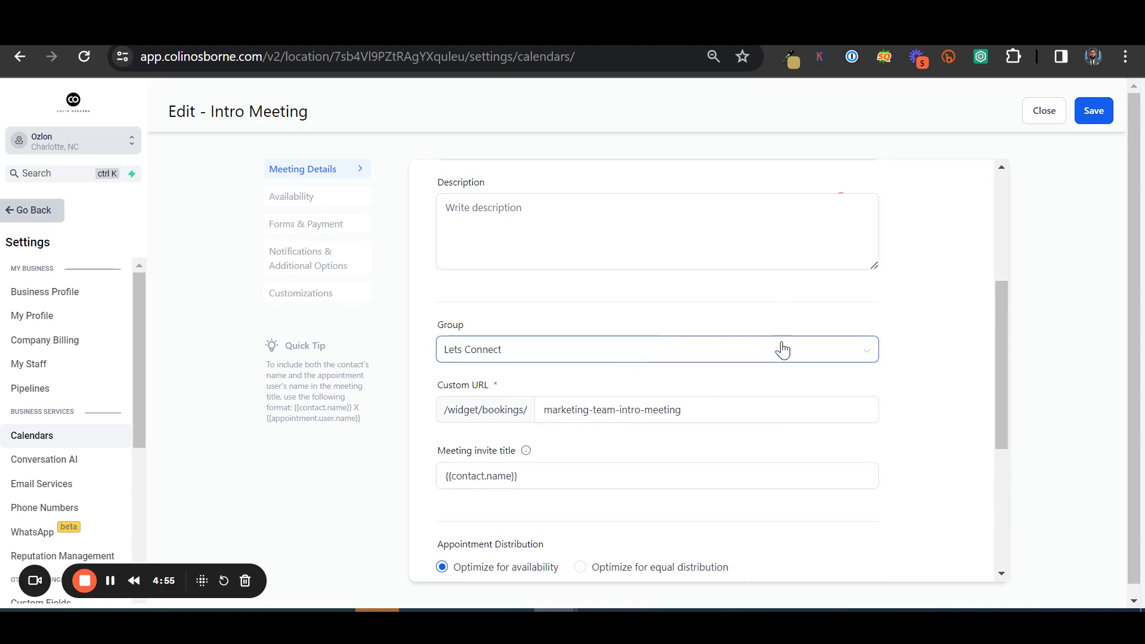
scroll(786, 350, "down", 2)
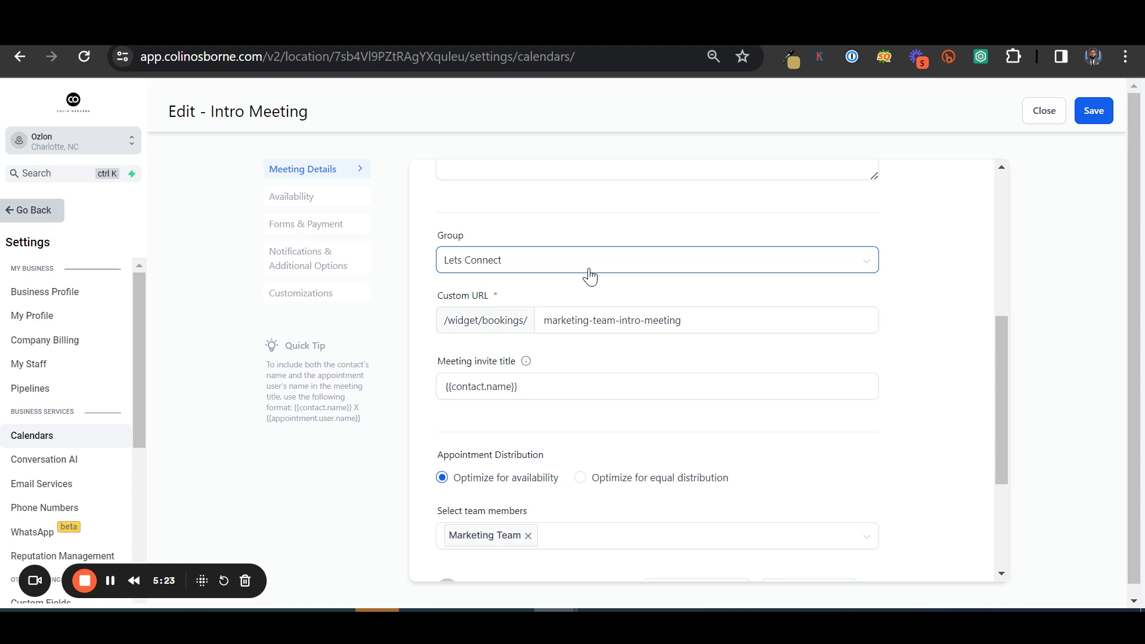
scroll(588, 348, "down", 1)
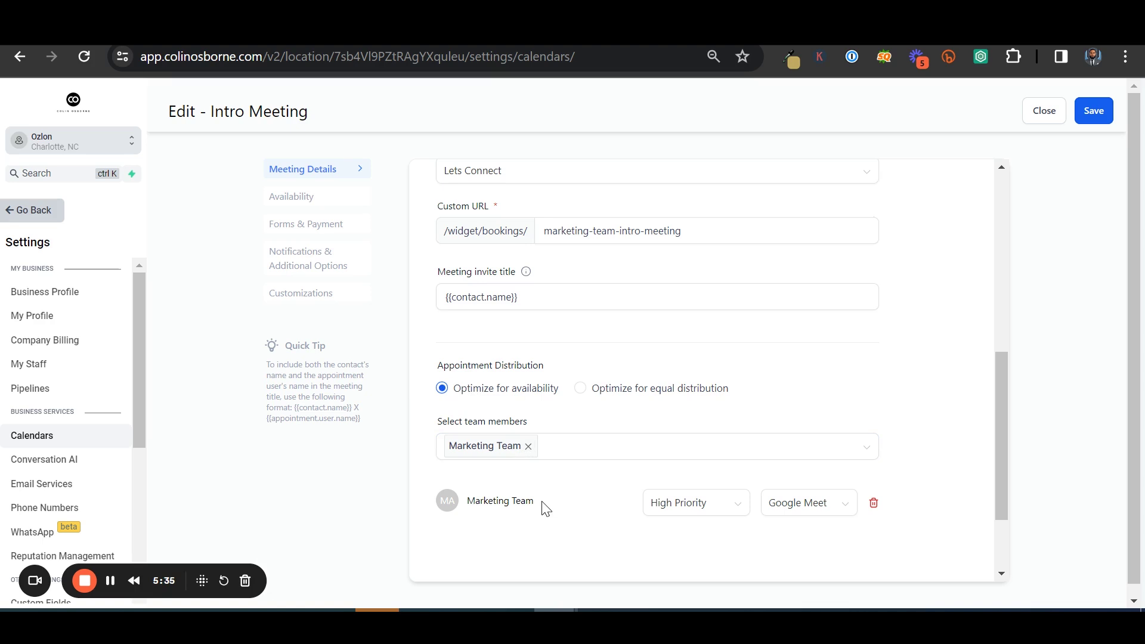
left_click(574, 454)
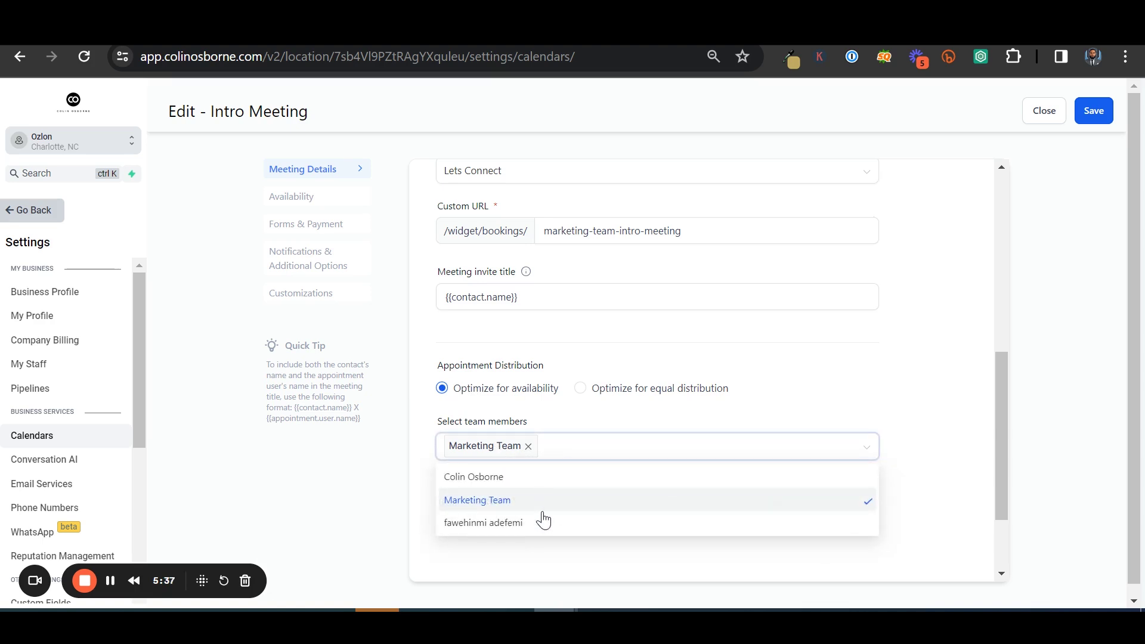
left_click(915, 452)
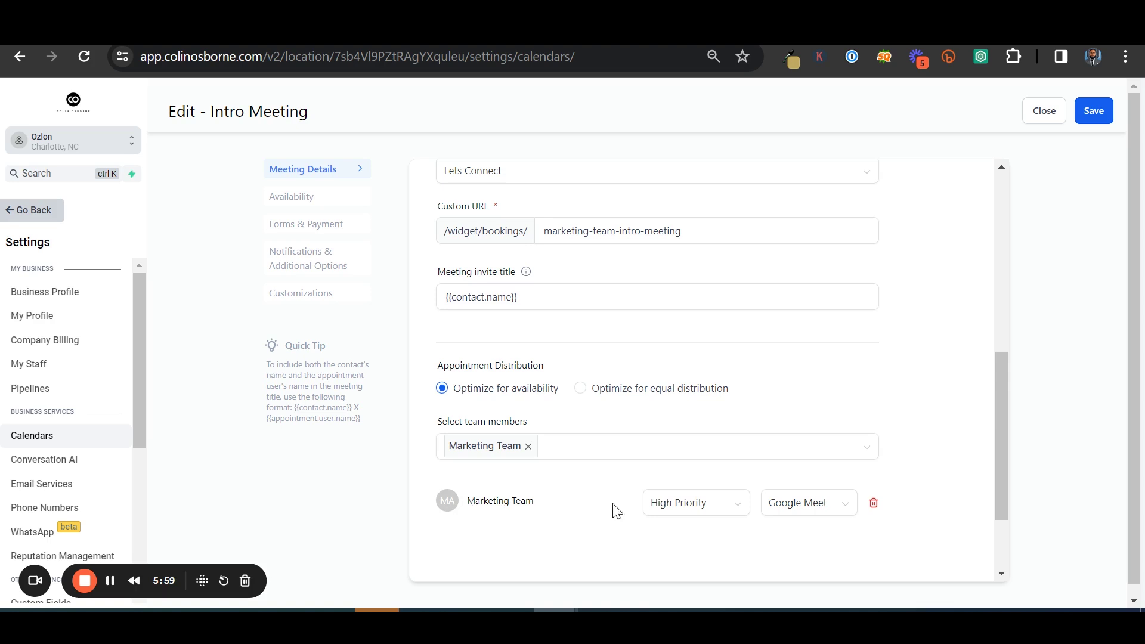
left_click(805, 512)
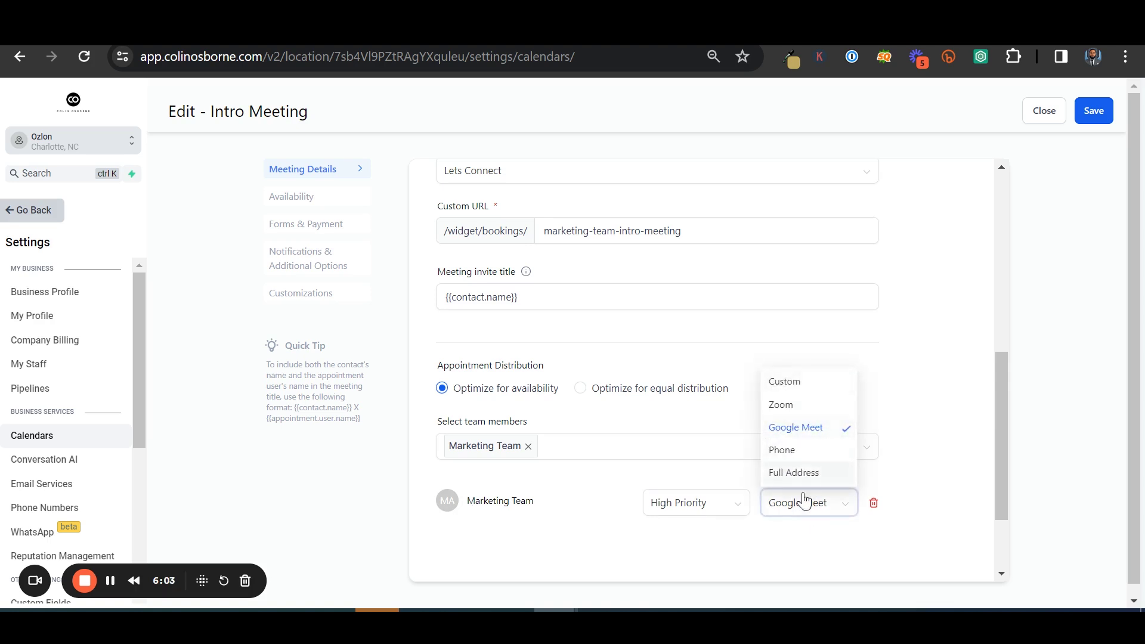
left_click(881, 544)
scroll(656, 417, "up", 5)
scroll(695, 377, "down", 5)
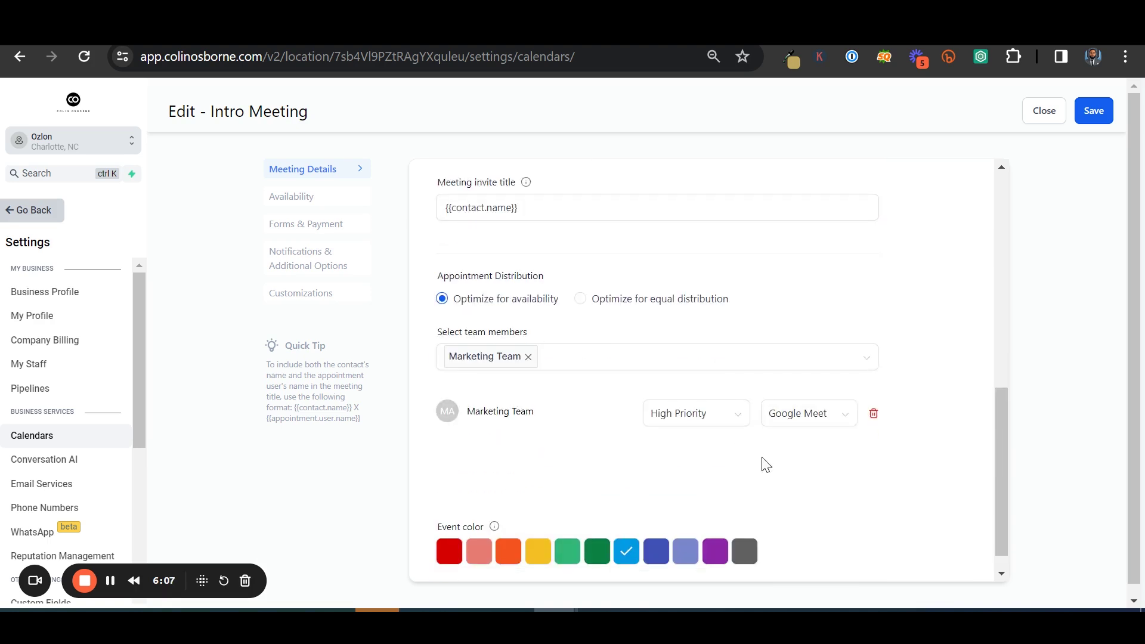
scroll(784, 506, "down", 1)
Change the meeting invite title to 'Meeting about website with {{contact.name}}'
scroll(534, 294, "up", 1)
scroll(535, 293, "up", 3)
left_click(440, 360)
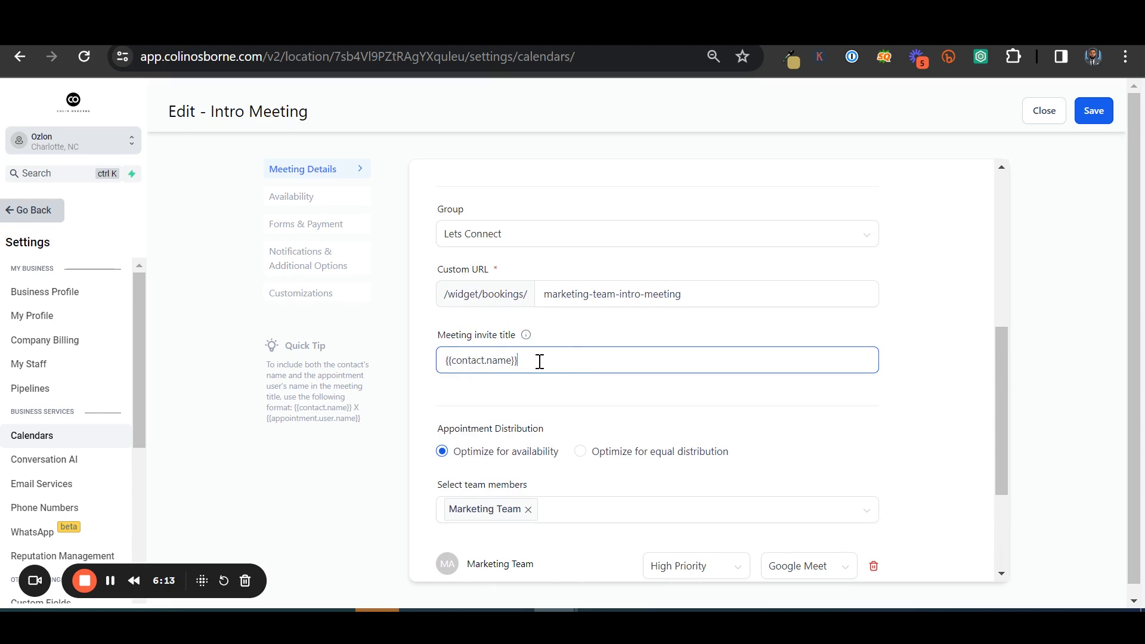
type("Meeting with")
key("BackSpace")
key("BackSpace")
key("BackSpace")
key("BackSpace")
key("BackSpace")
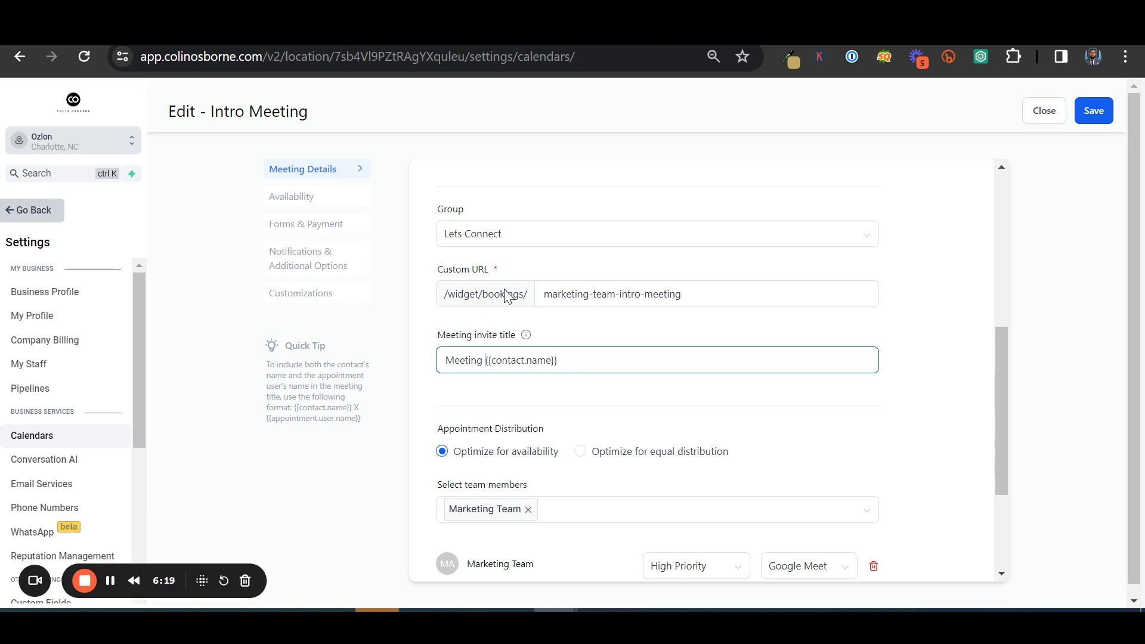
type("about website with")
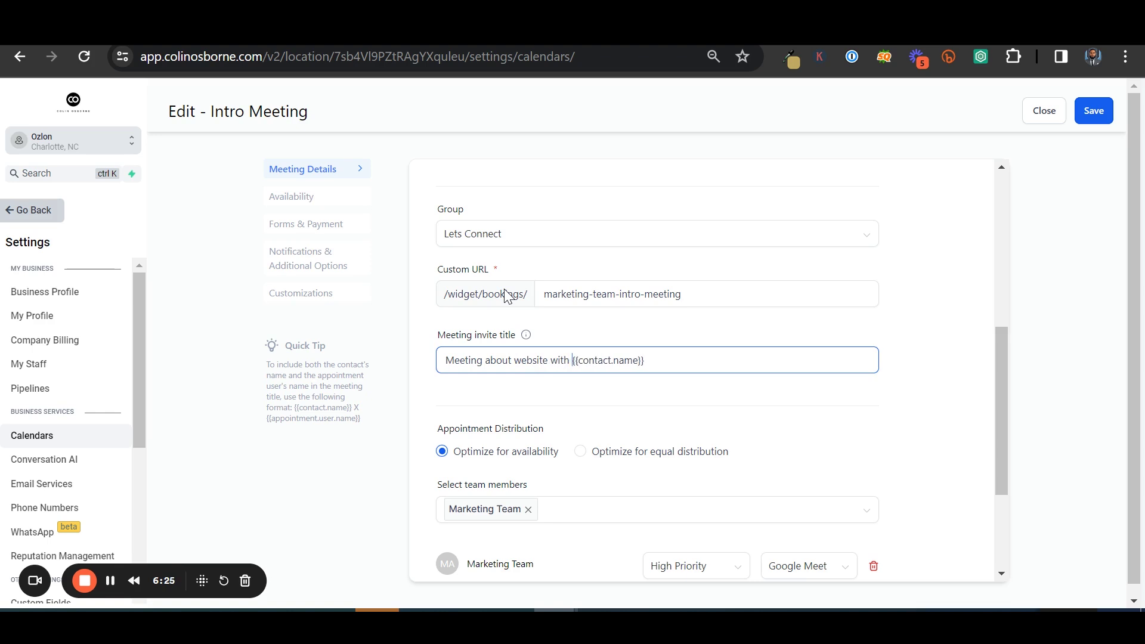
Review the Availability hours, with Monday and Friday open 08:00 AM to 05:00 PM
scroll(756, 311, "down", 3)
scroll(757, 358, "up", 5)
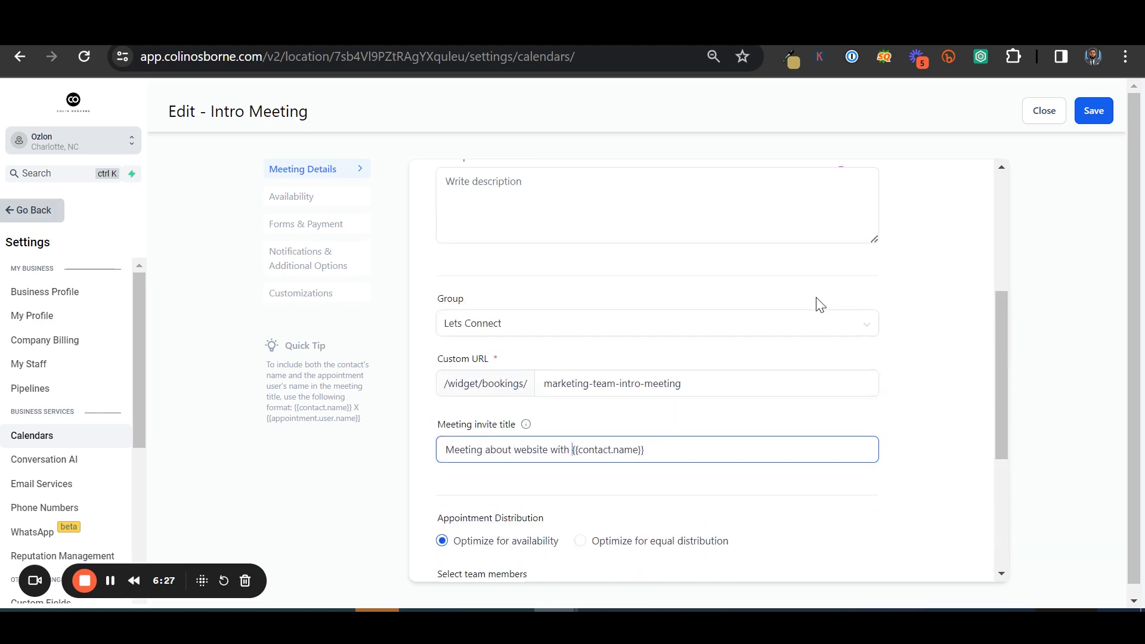
scroll(703, 328, "up", 3)
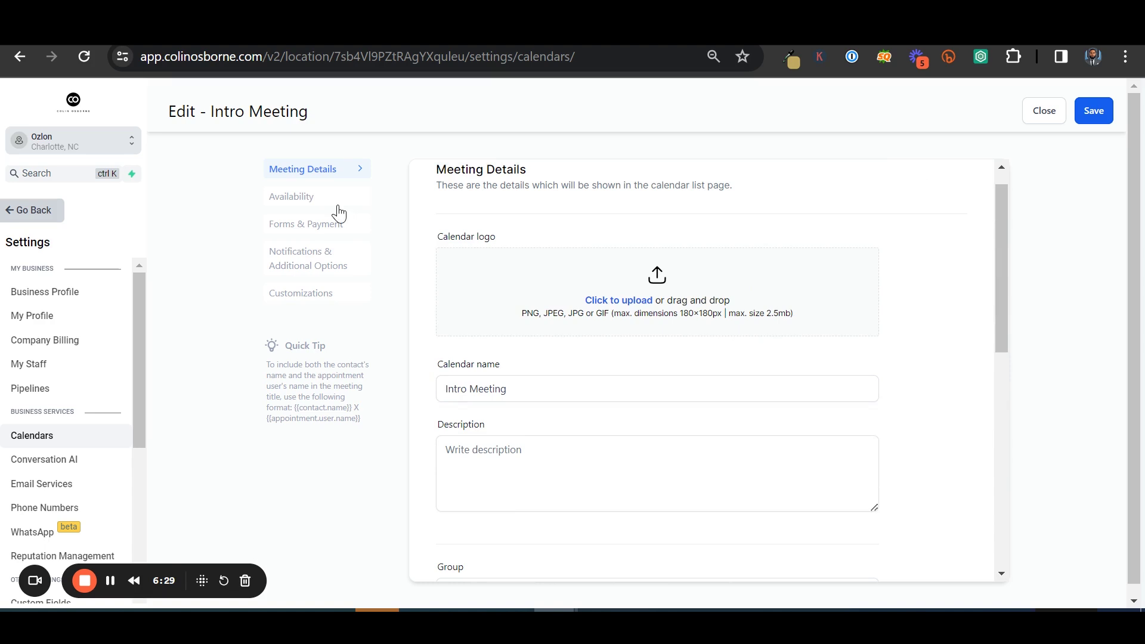
left_click(316, 201)
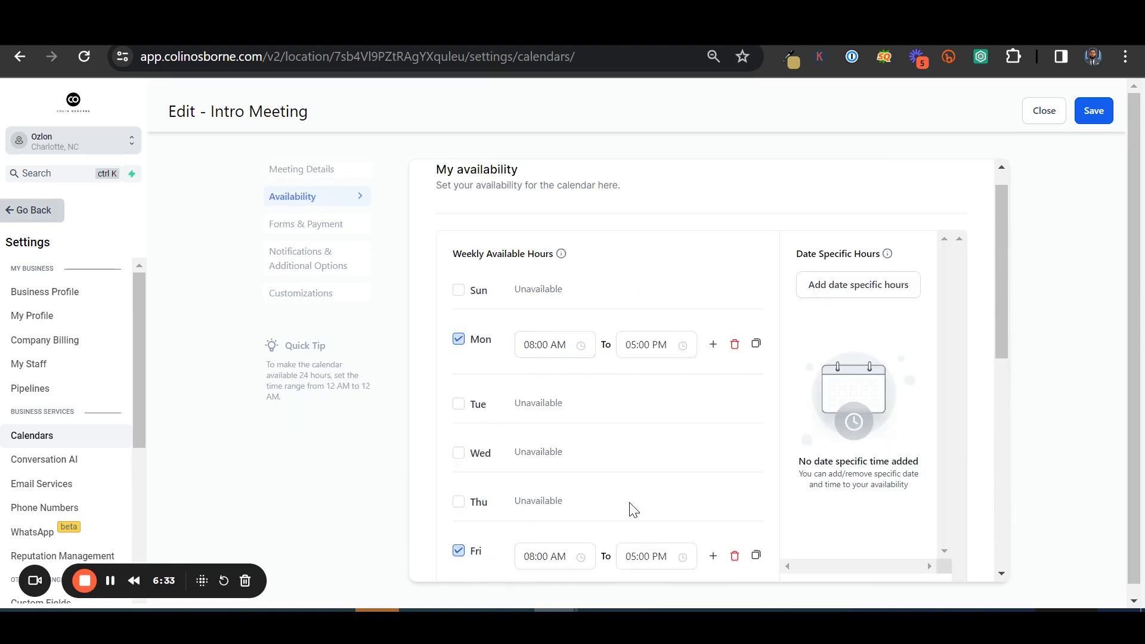
scroll(534, 339, "down", 7)
scroll(650, 316, "down", 1)
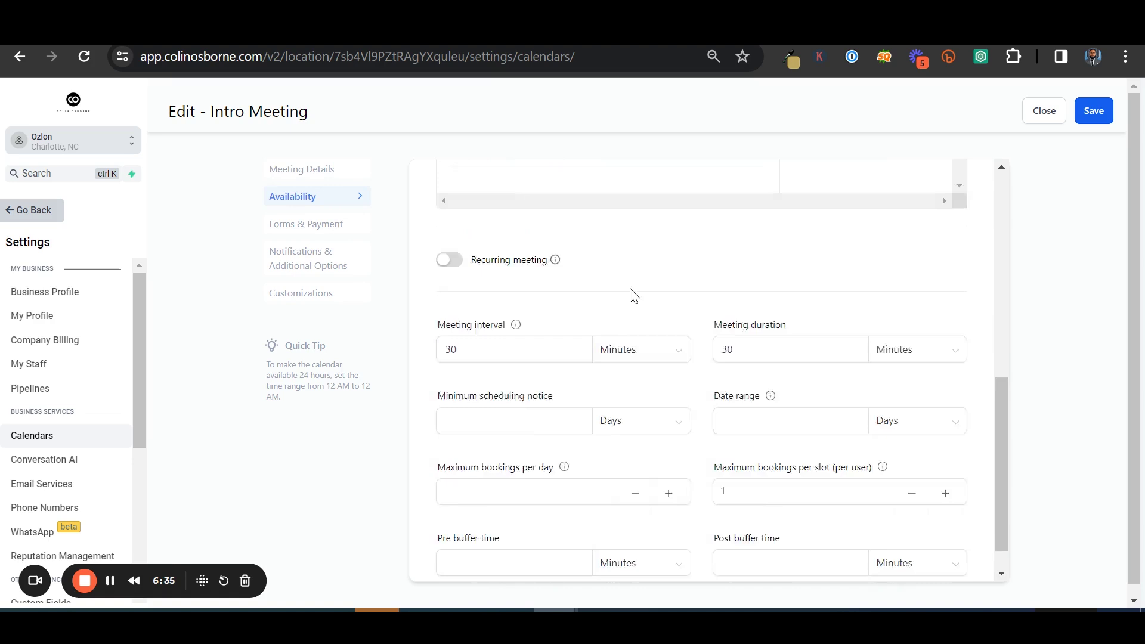
scroll(636, 356, "up", 8)
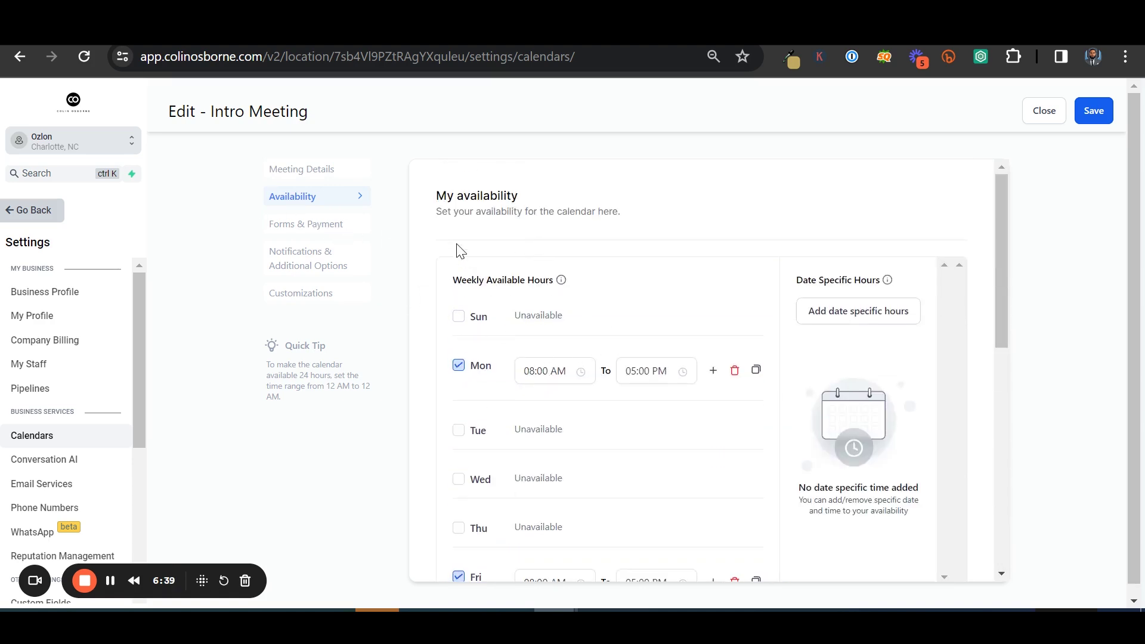
Review the Forms & Payment, Notifications & Additional Options and Customizations sections
left_click(302, 232)
scroll(783, 322, "down", 6)
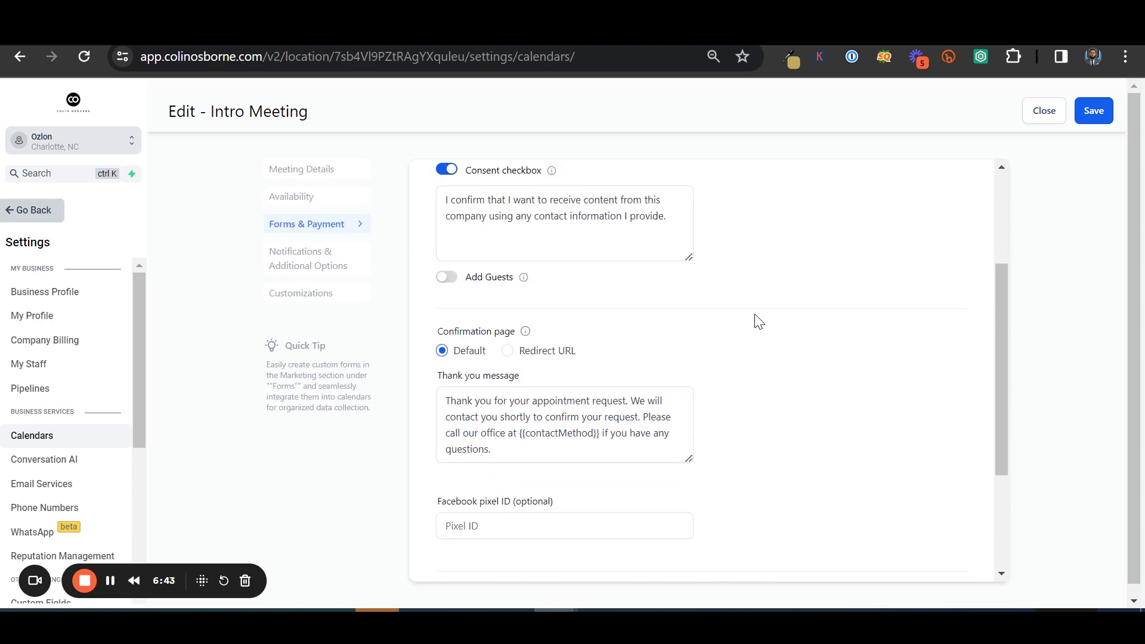
left_click(284, 277)
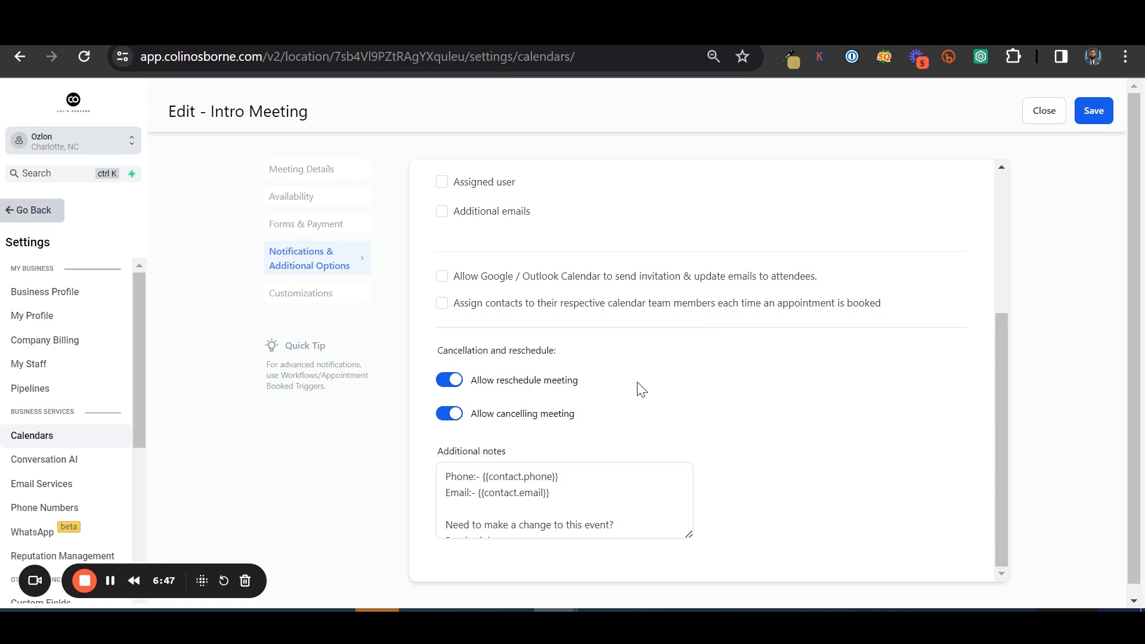
left_click(298, 288)
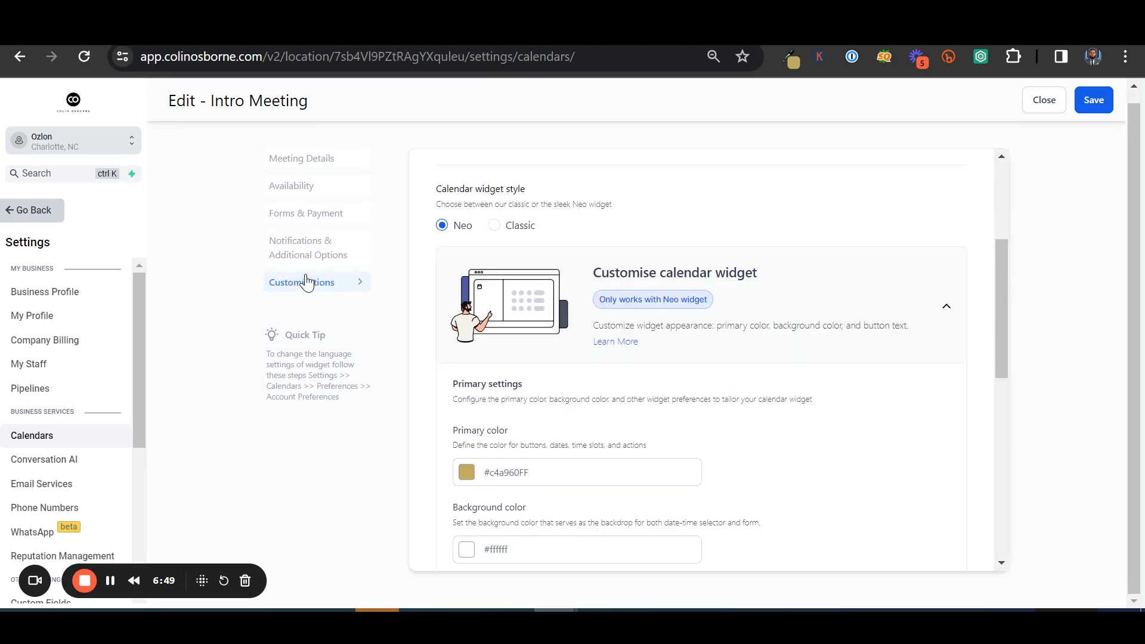
scroll(670, 304, "down", 3)
scroll(642, 335, "up", 4)
scroll(617, 294, "down", 8)
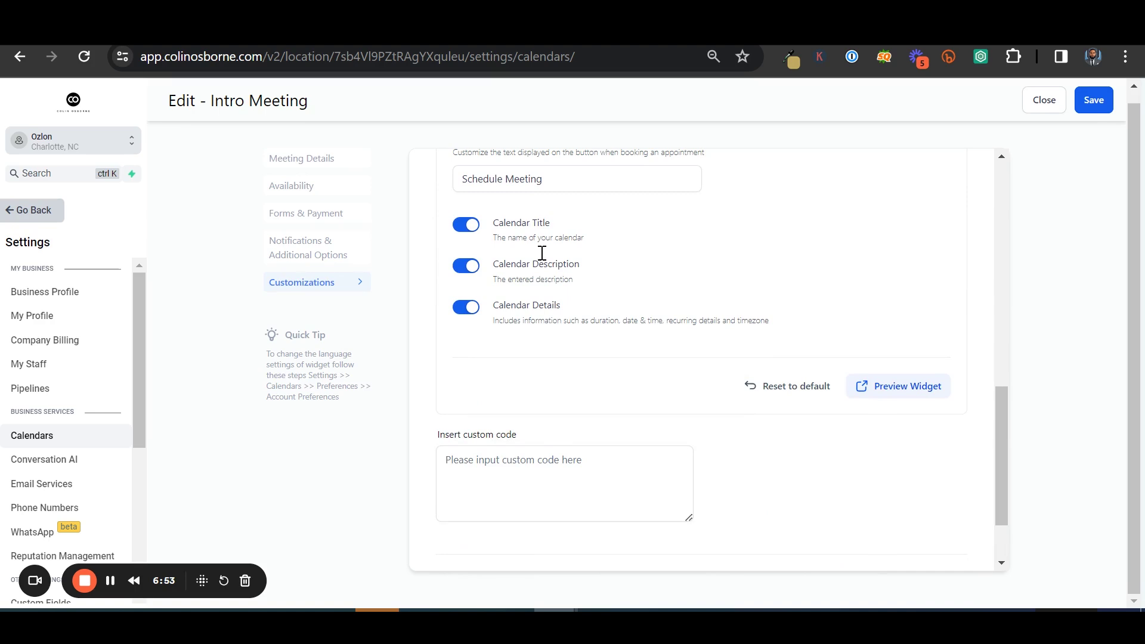
scroll(594, 272, "down", 2)
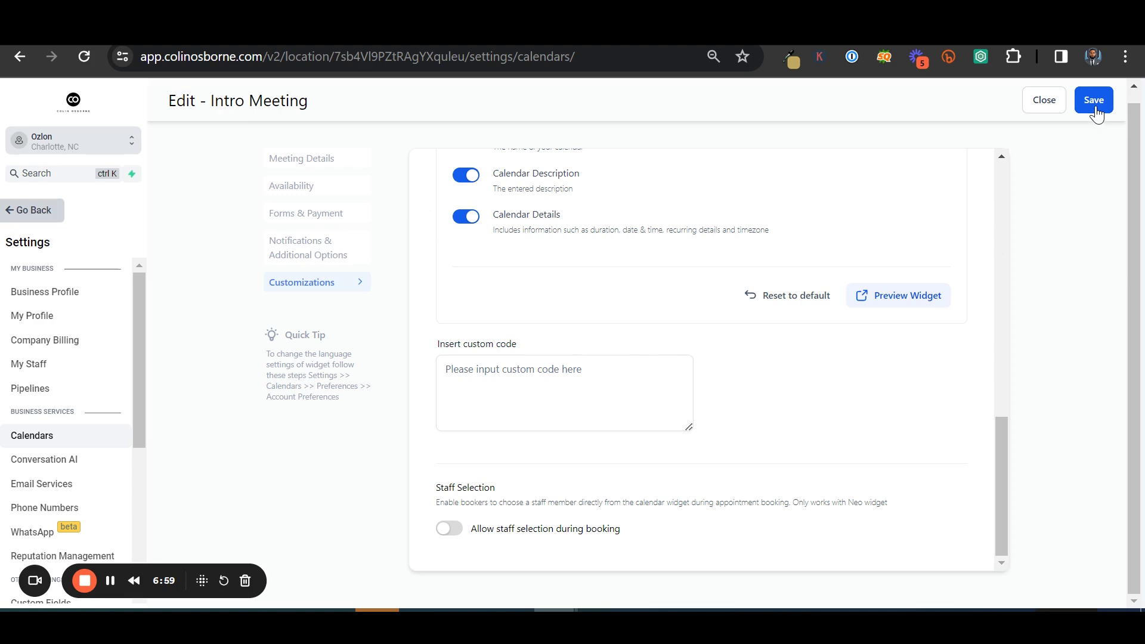
scroll(439, 390, "up", 8)
Save the Intro Meeting calendar changes and close back to Calendar Settings
left_click(302, 169)
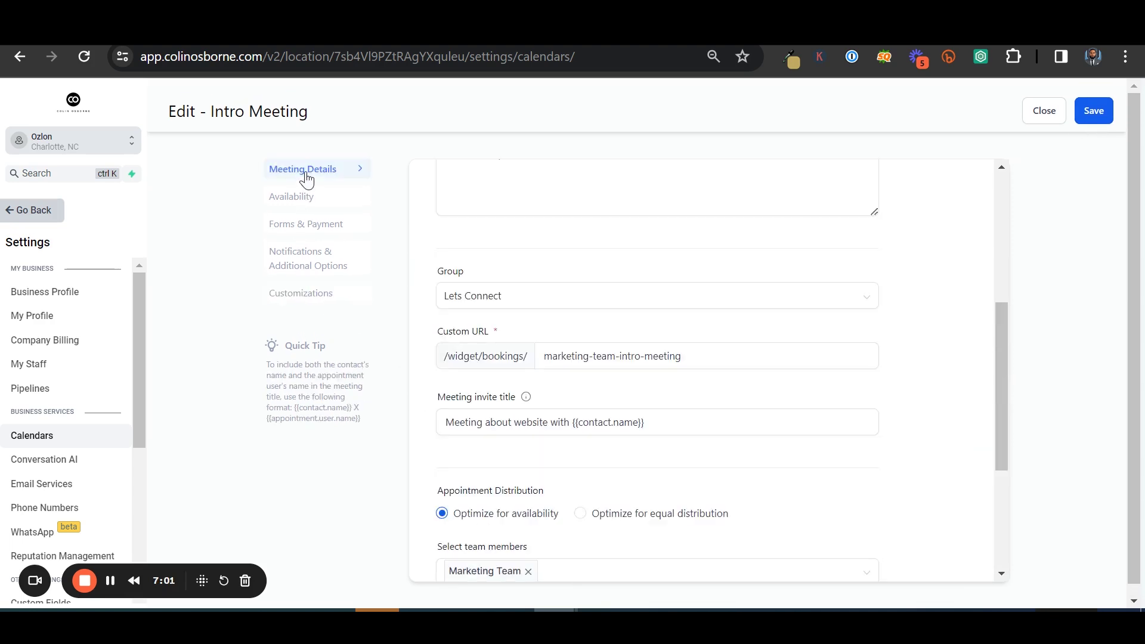
left_click(304, 197)
left_click(325, 170)
scroll(630, 387, "down", 5)
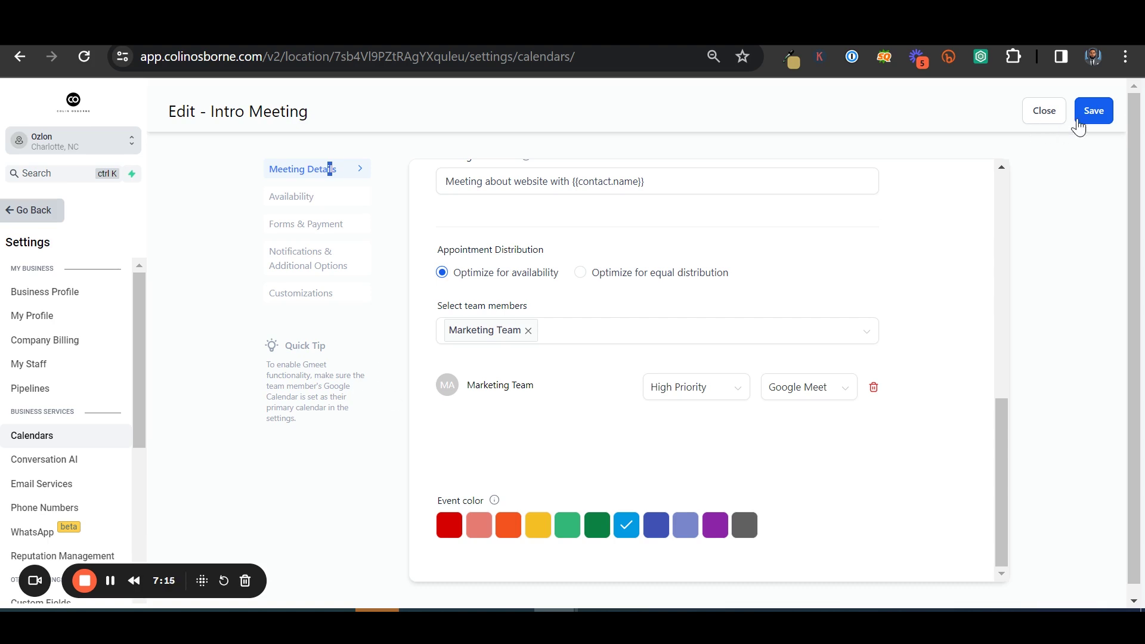
left_click(1092, 111)
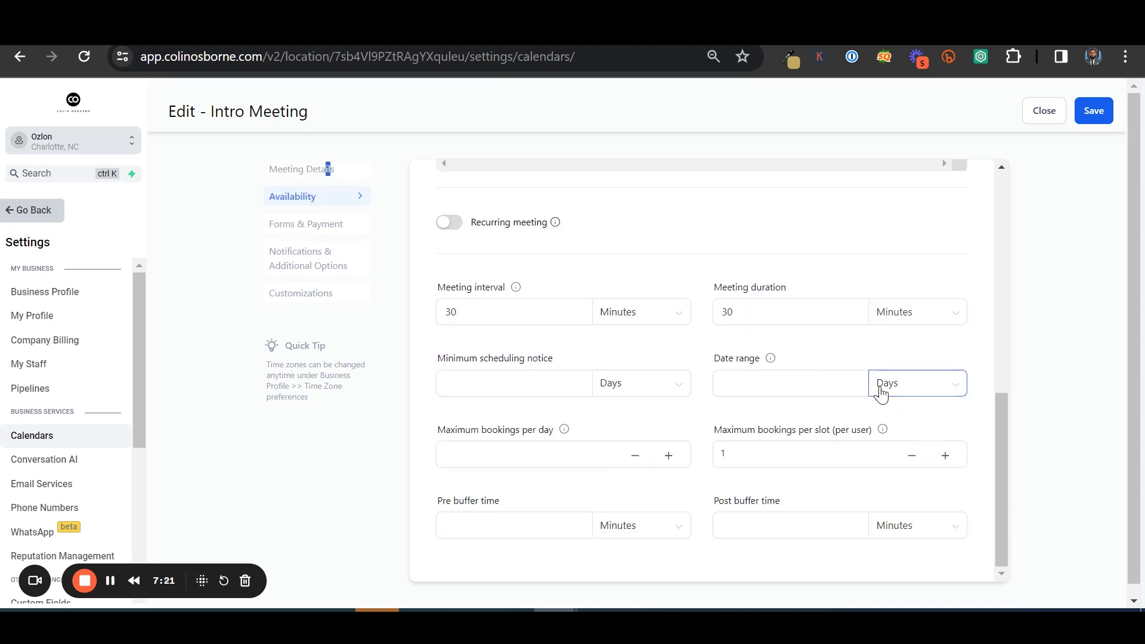
scroll(845, 316, "up", 10)
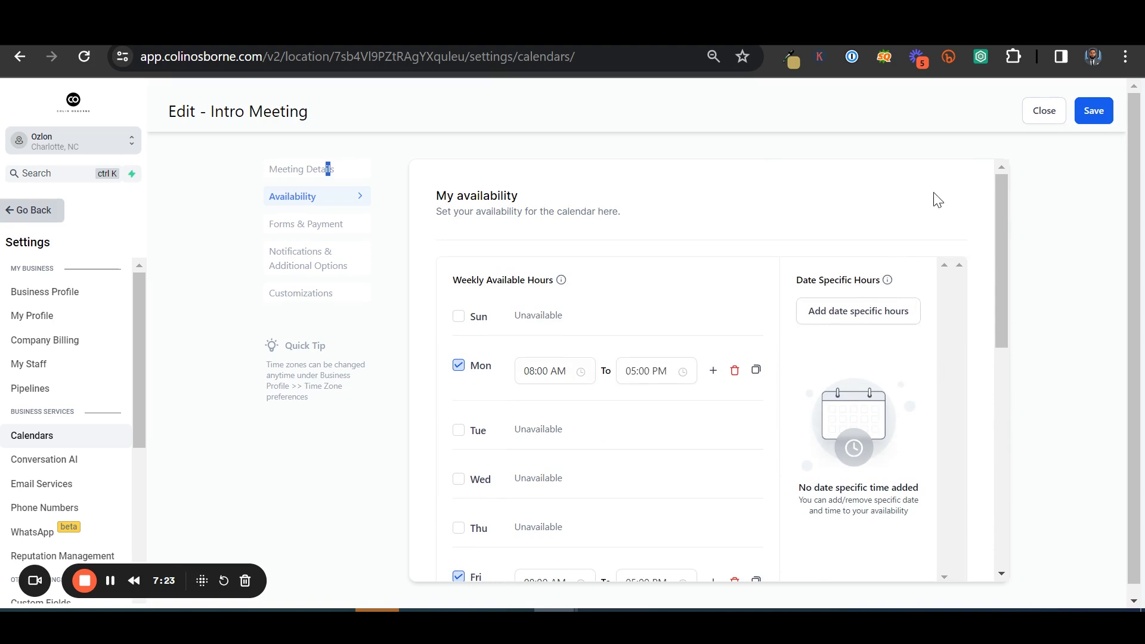
left_click(1028, 126)
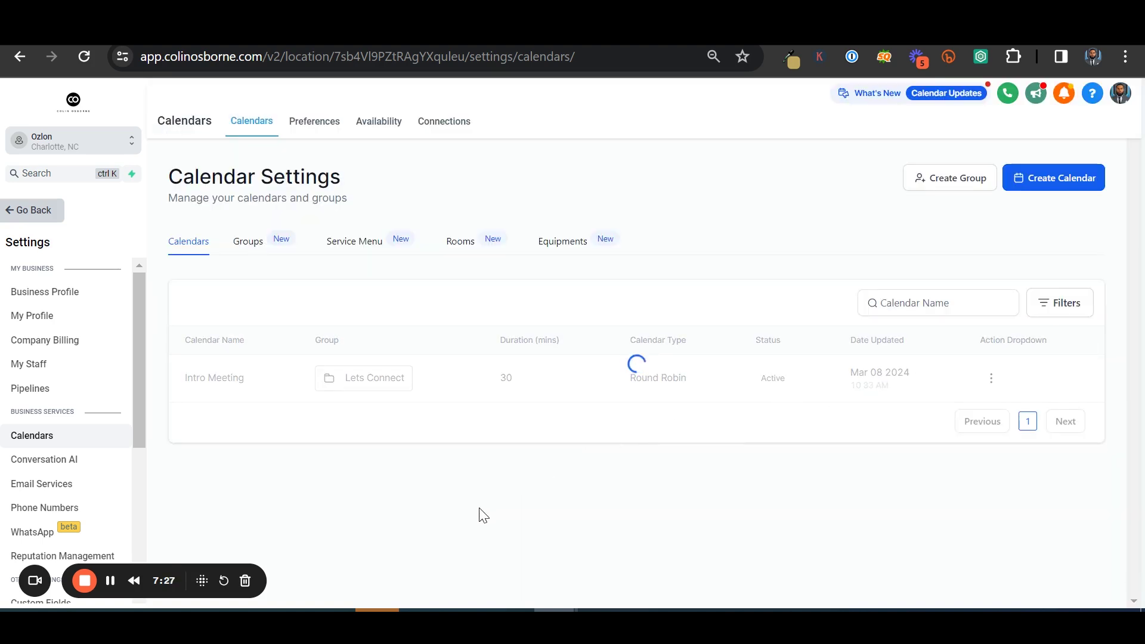
left_click(260, 245)
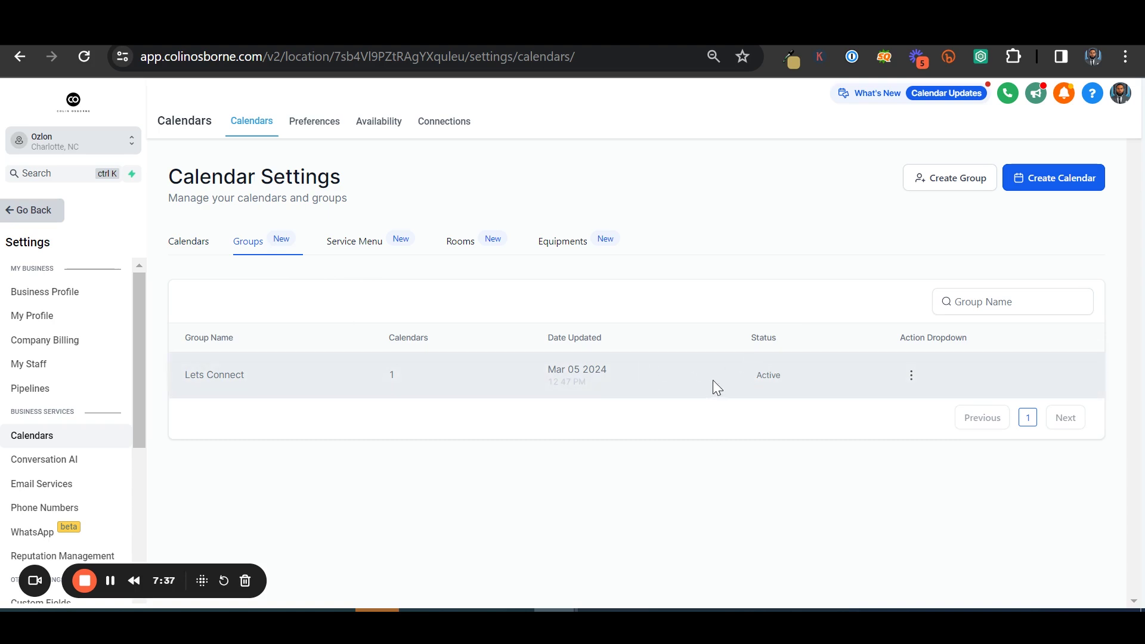
left_click(911, 375)
left_click(885, 404)
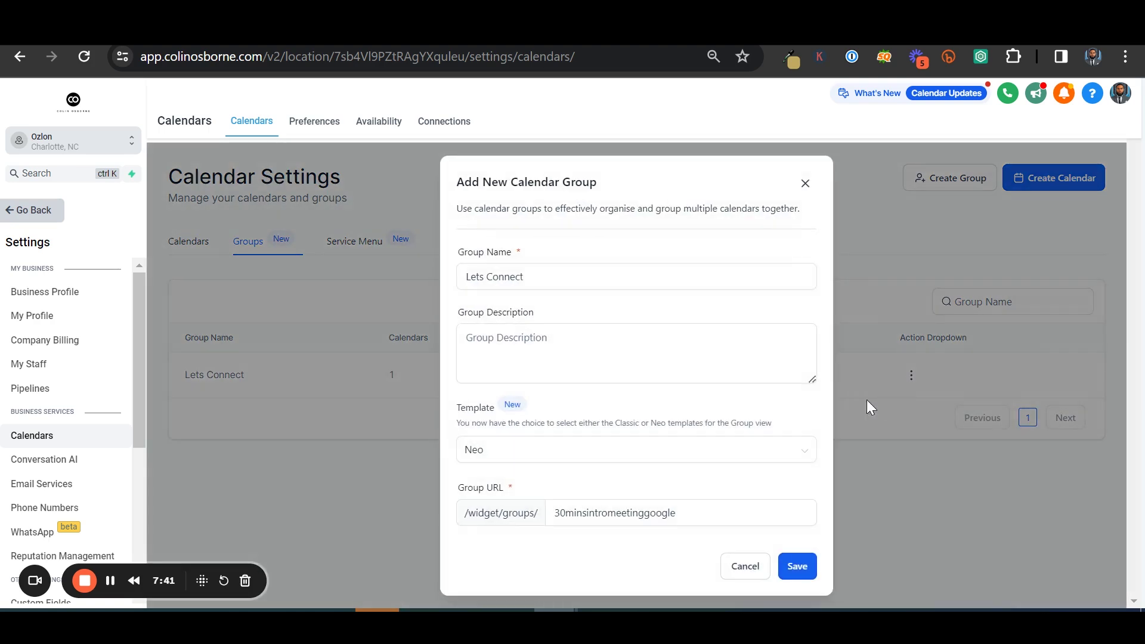
left_click(598, 373)
left_click(497, 455)
left_click(567, 417)
left_click(761, 574)
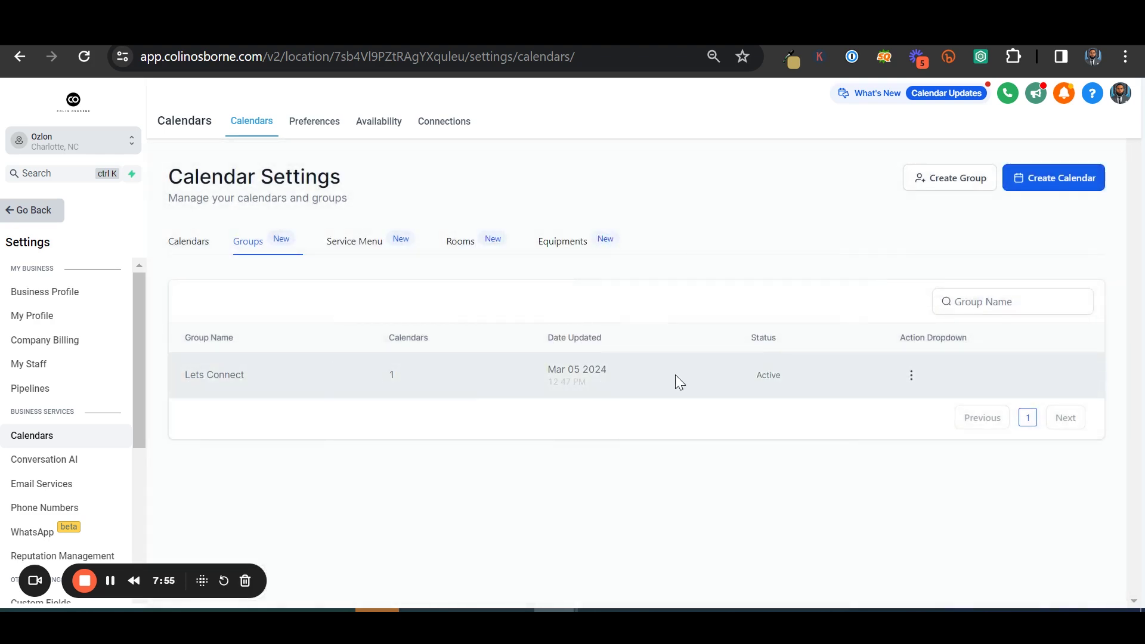
left_click(192, 240)
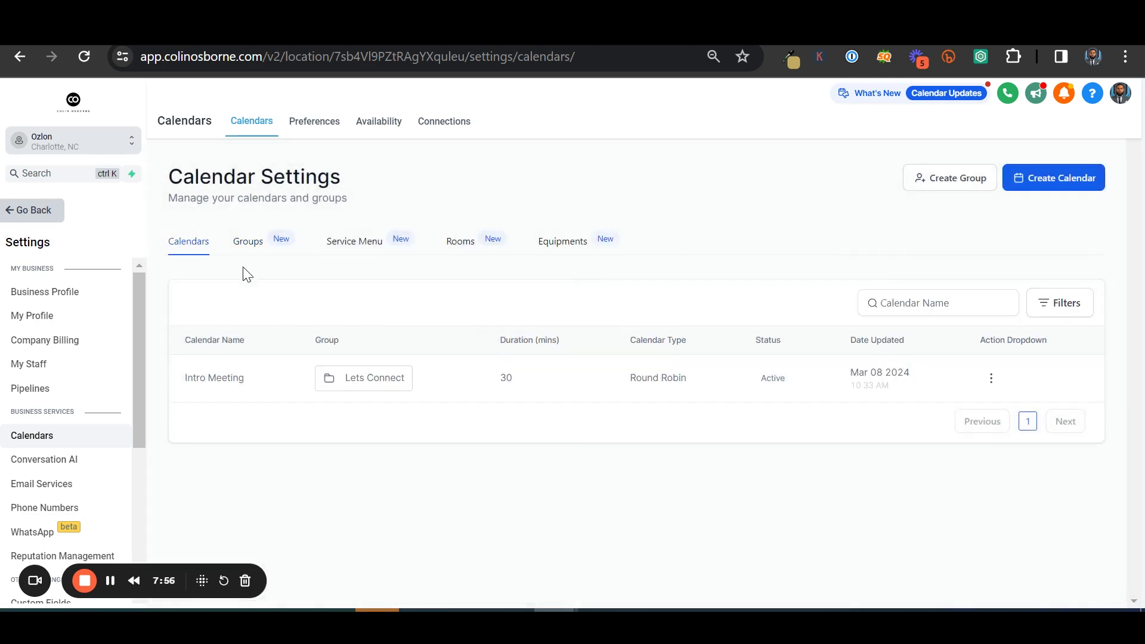
left_click(987, 378)
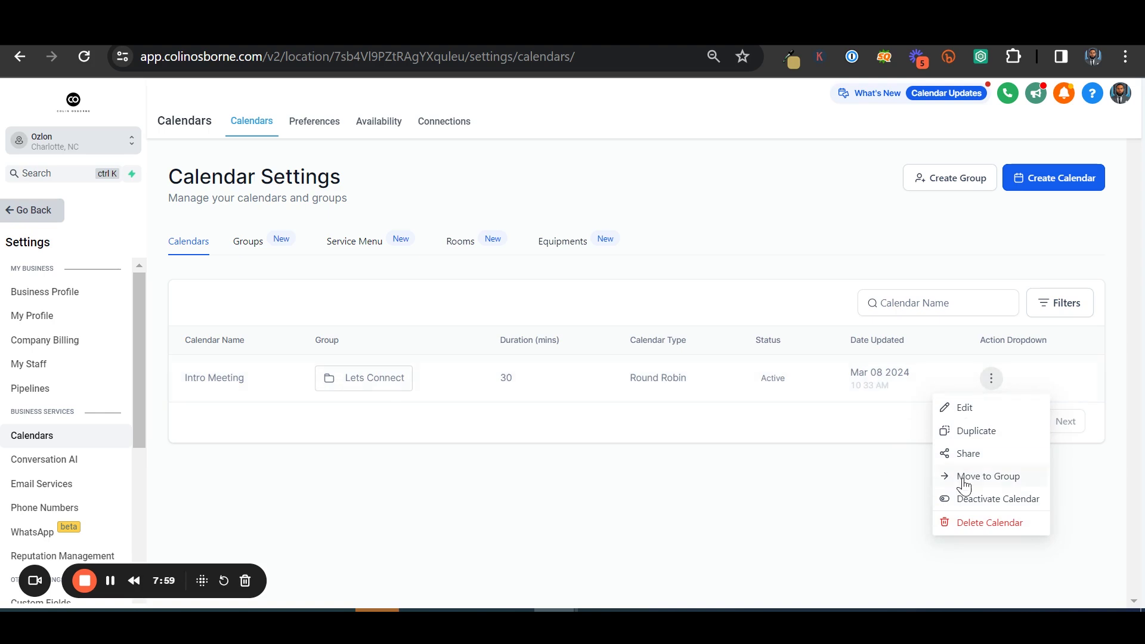
left_click(399, 434)
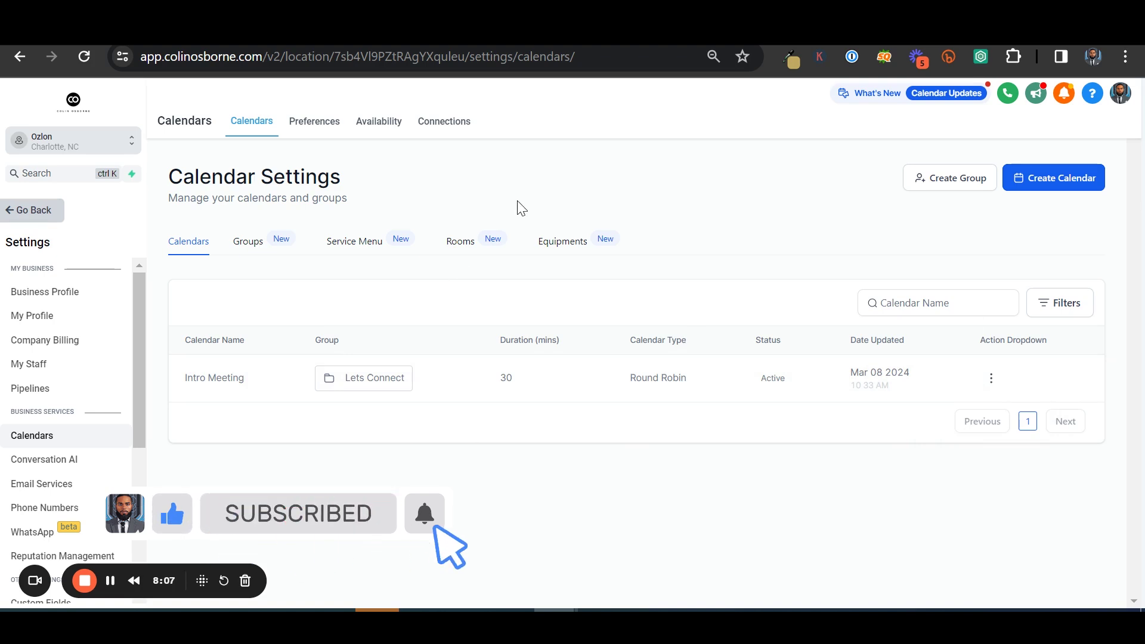
Review the Google calendar Connections settings, leaving Main Integration Calendar empty, then return to Ozlon's pages
left_click(447, 122)
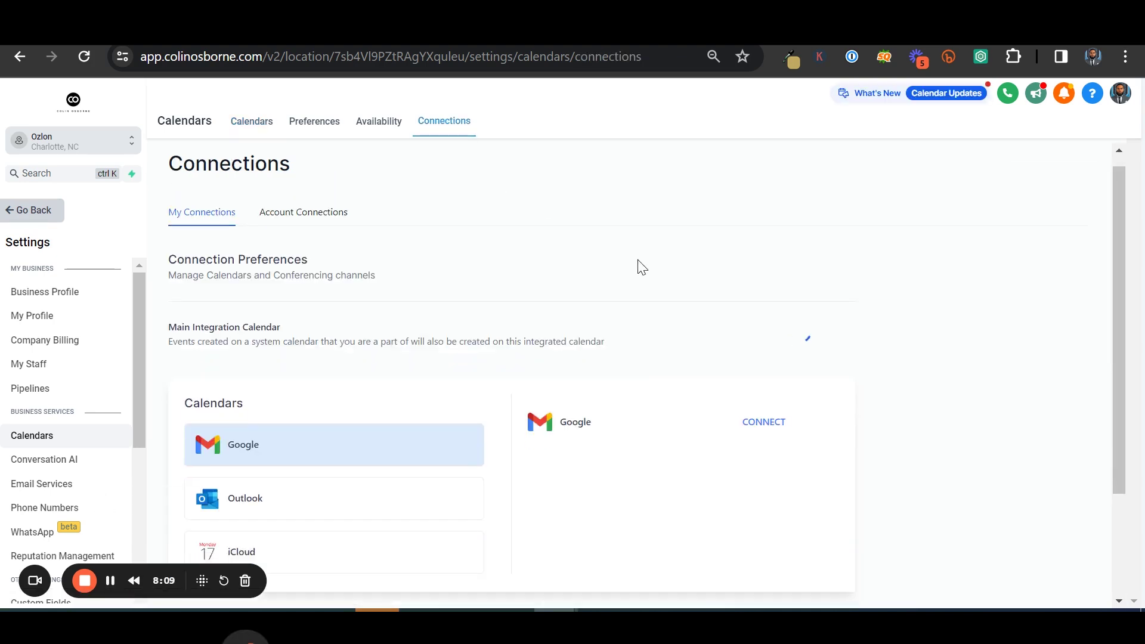
scroll(638, 263, "down", 3)
scroll(656, 328, "down", 3)
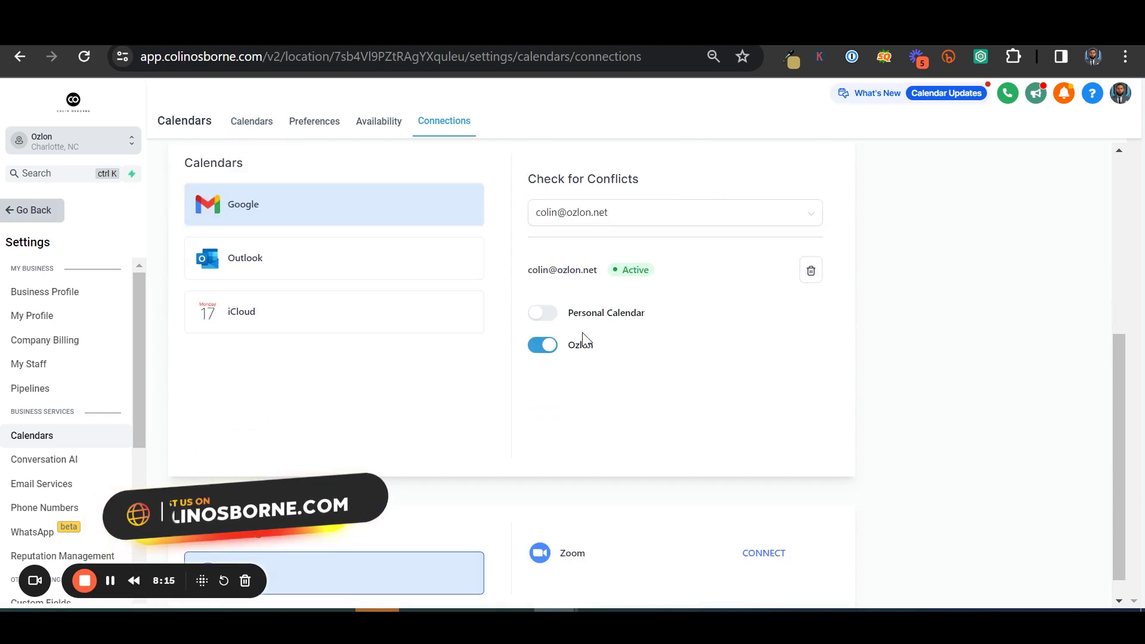
scroll(537, 322, "up", 3)
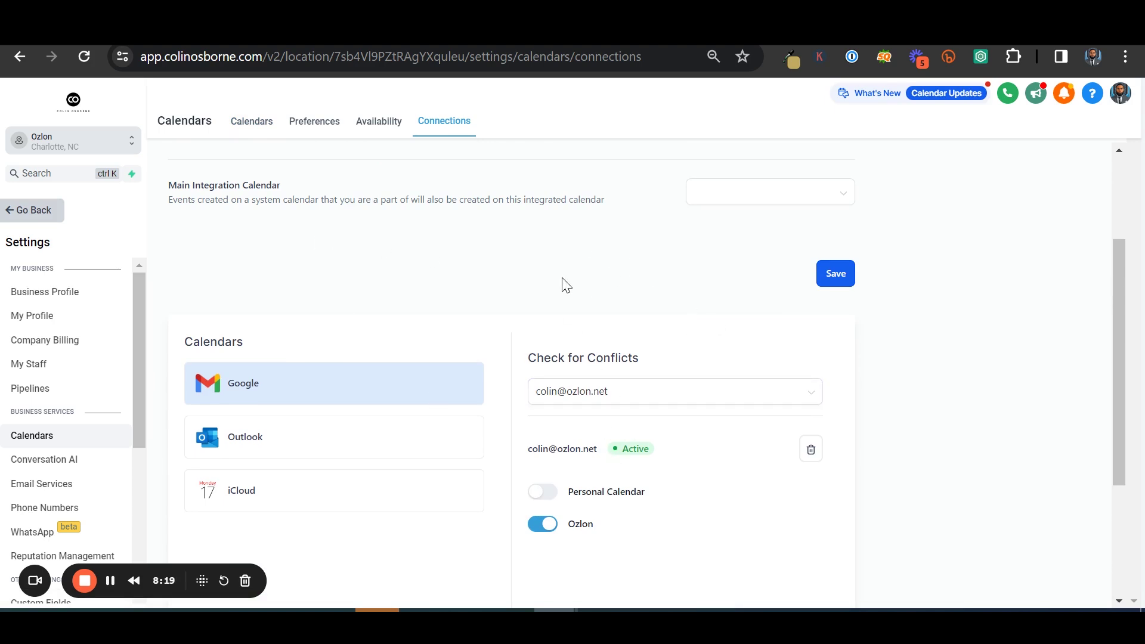
scroll(537, 285, "up", 2)
left_click(844, 297)
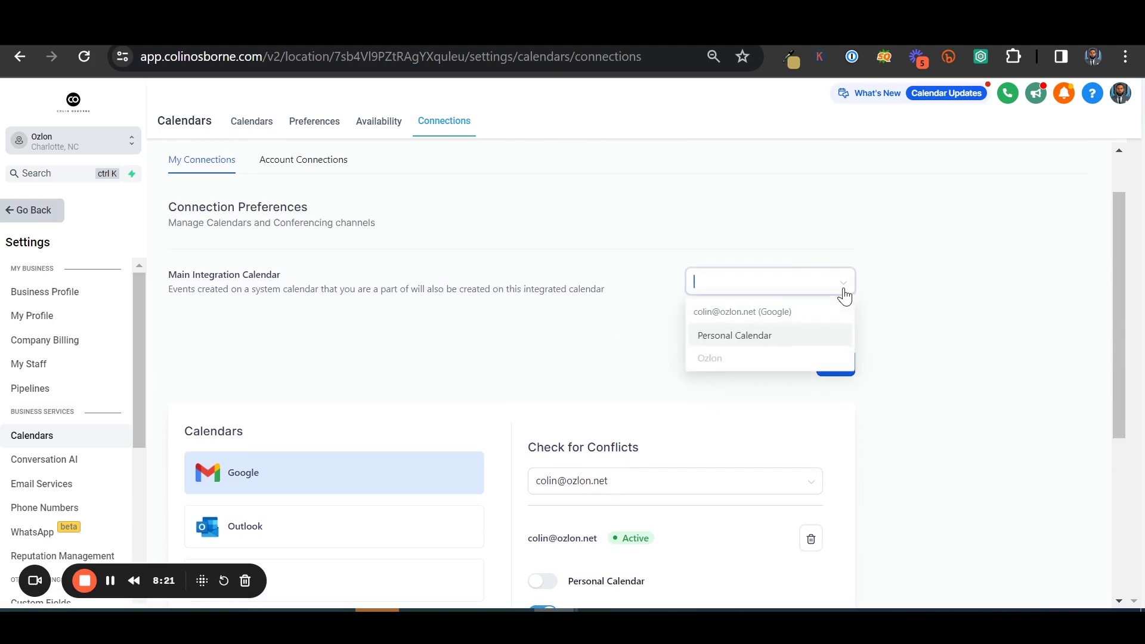
left_click(508, 309)
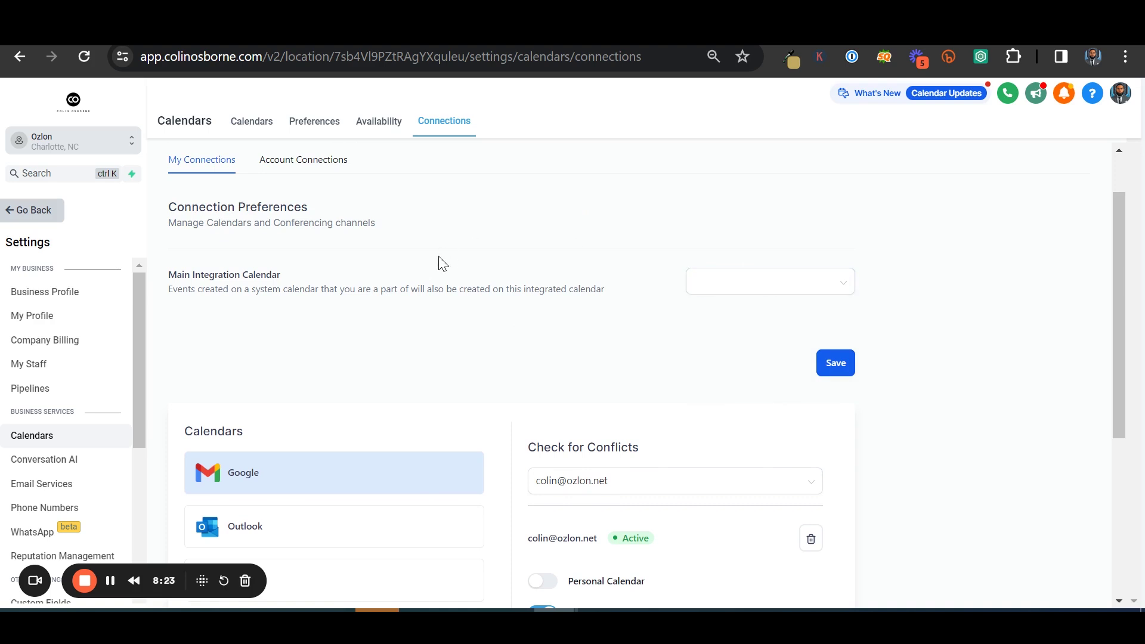
scroll(358, 244, "up", 1)
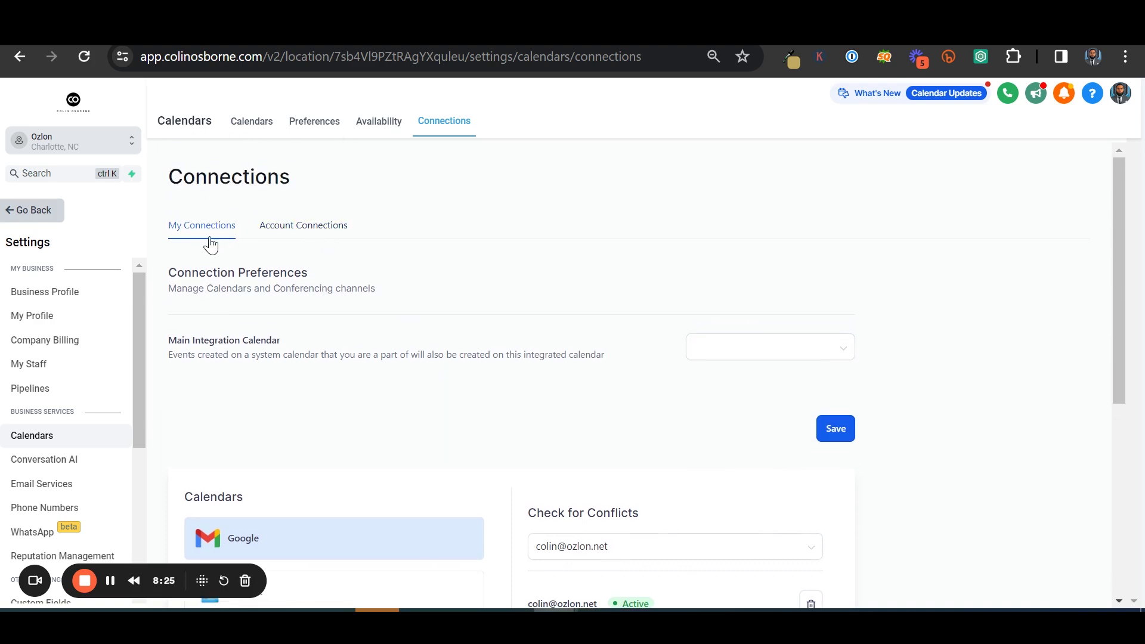
left_click(49, 212)
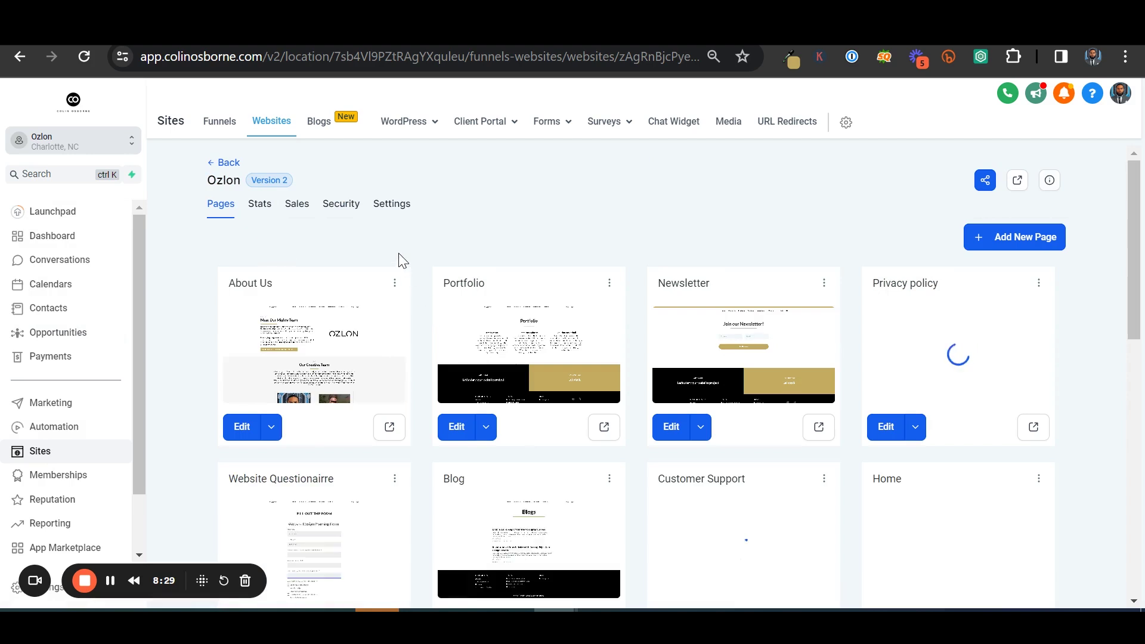
Scroll the Ozlon Pages grid down until the Introductory Call Calendar card appears
scroll(396, 322, "down", 6)
scroll(395, 325, "down", 3)
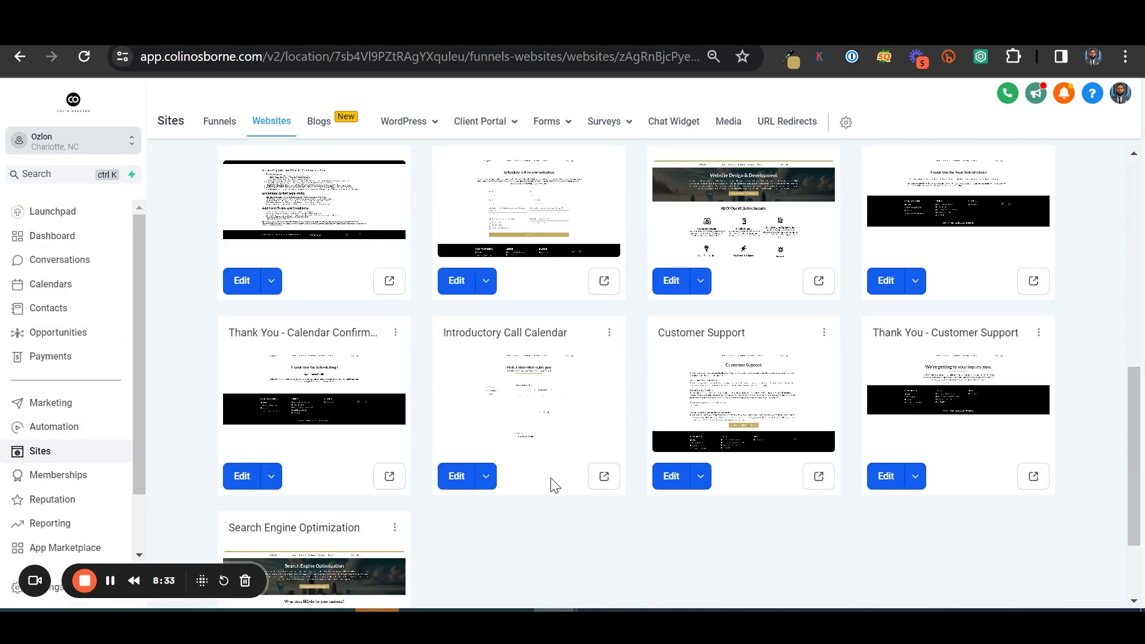
scroll(510, 424, "down", 2)
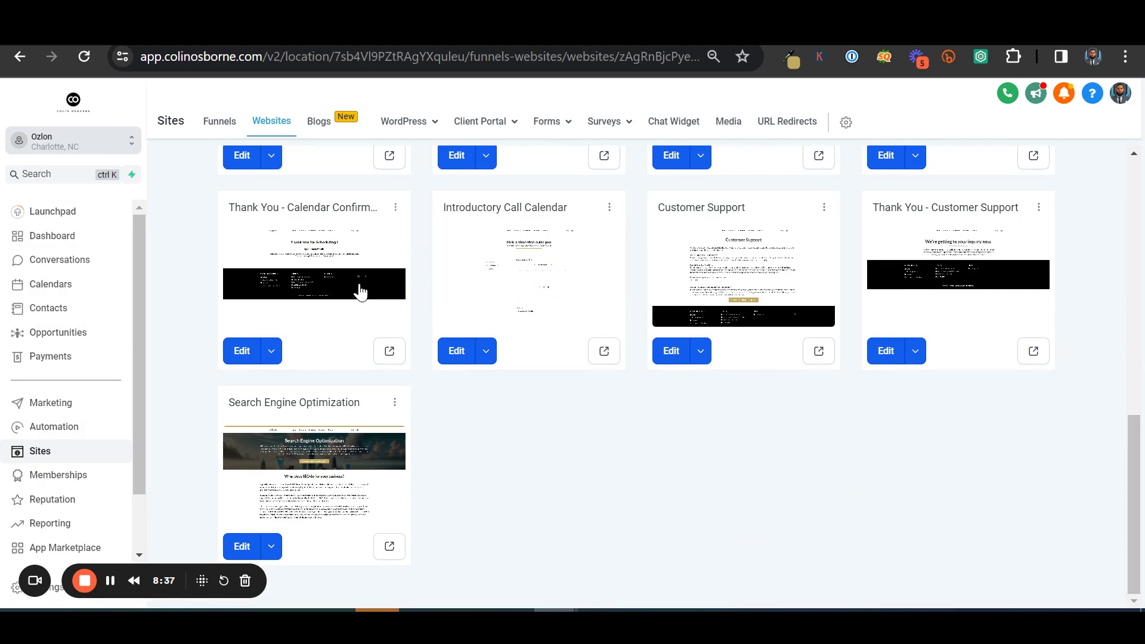
Preview the live ozlon.net/introcall booking calendar, then go back to the website's page list
left_click(604, 352)
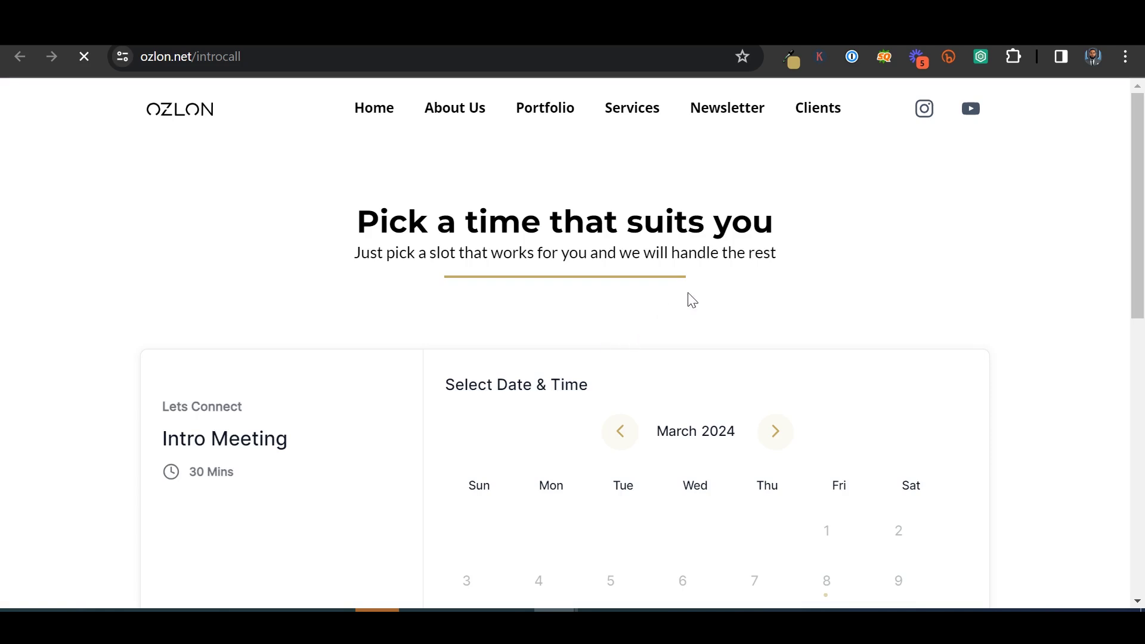
scroll(775, 274, "down", 3)
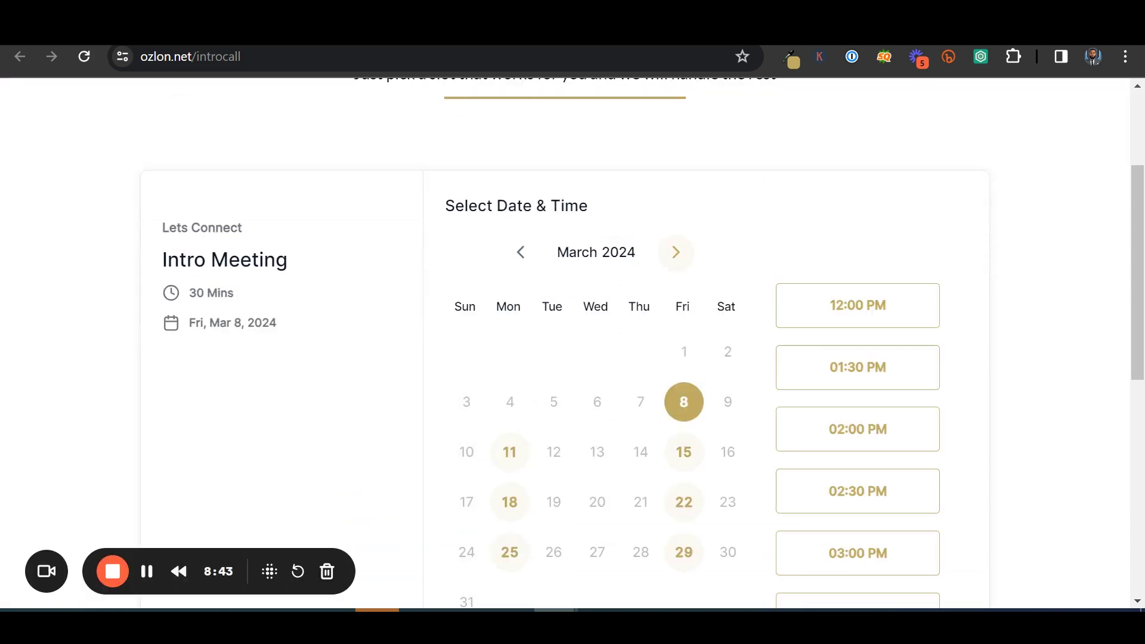
key("alt+Left")
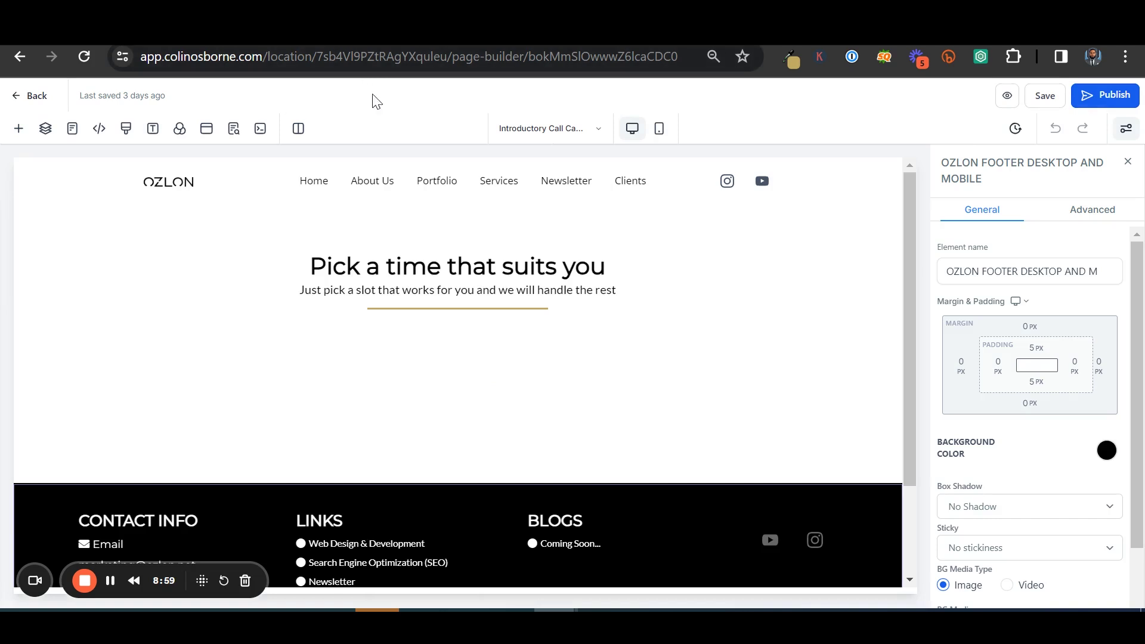
Browse the Add Elements panel's Global Sections and Section Templates, then return to page elements
scroll(571, 349, "down", 3)
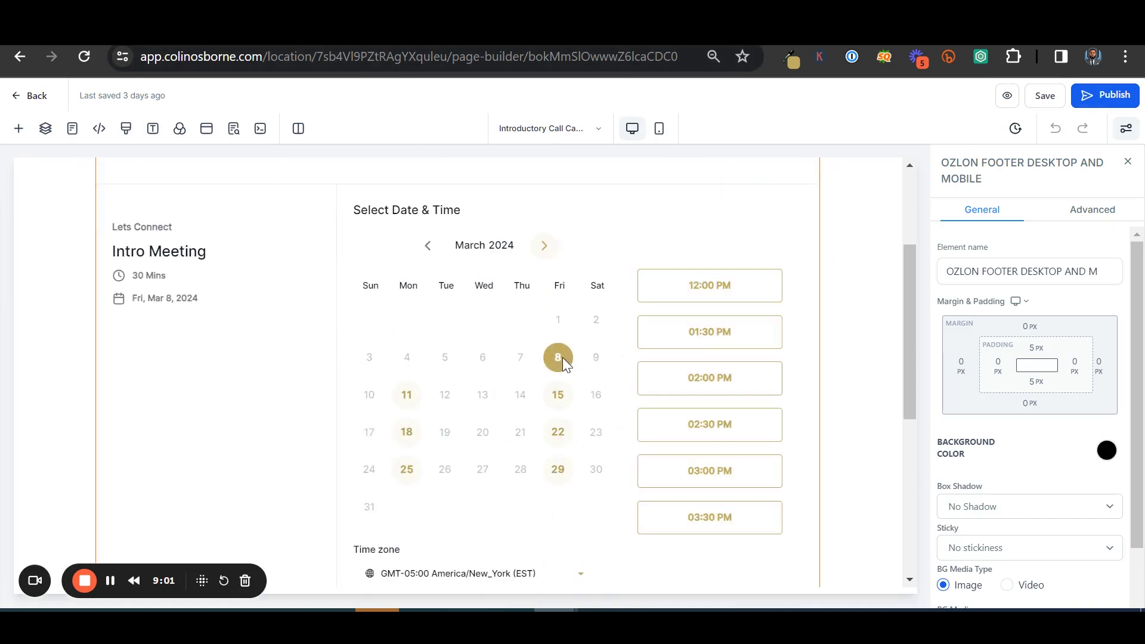
scroll(570, 349, "up", 3)
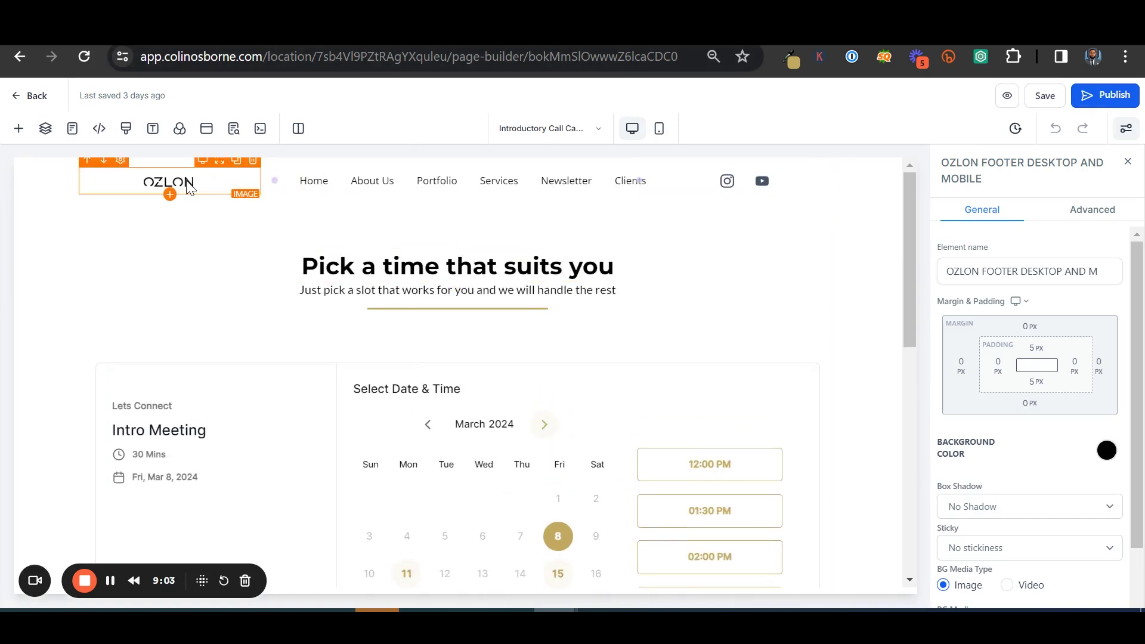
left_click(19, 129)
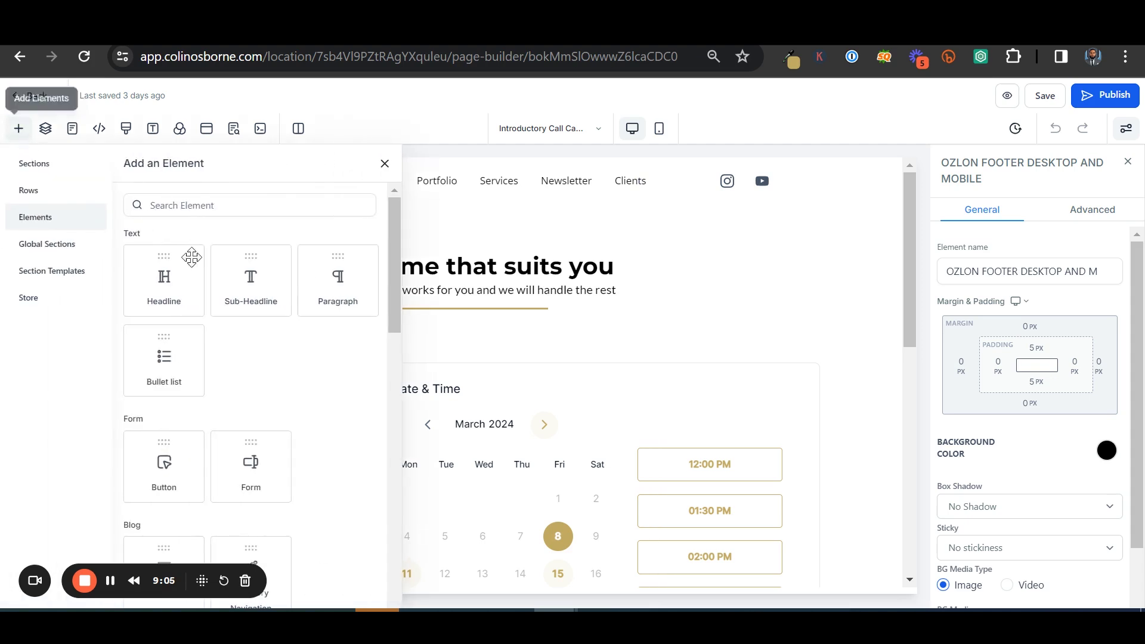
left_click(50, 245)
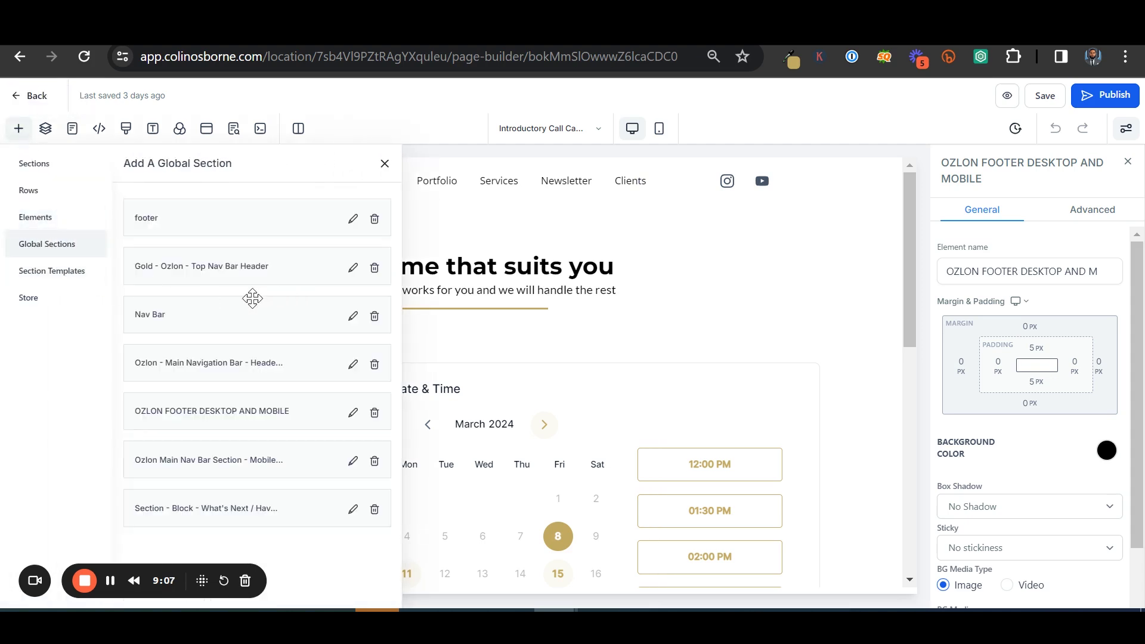
left_click(55, 271)
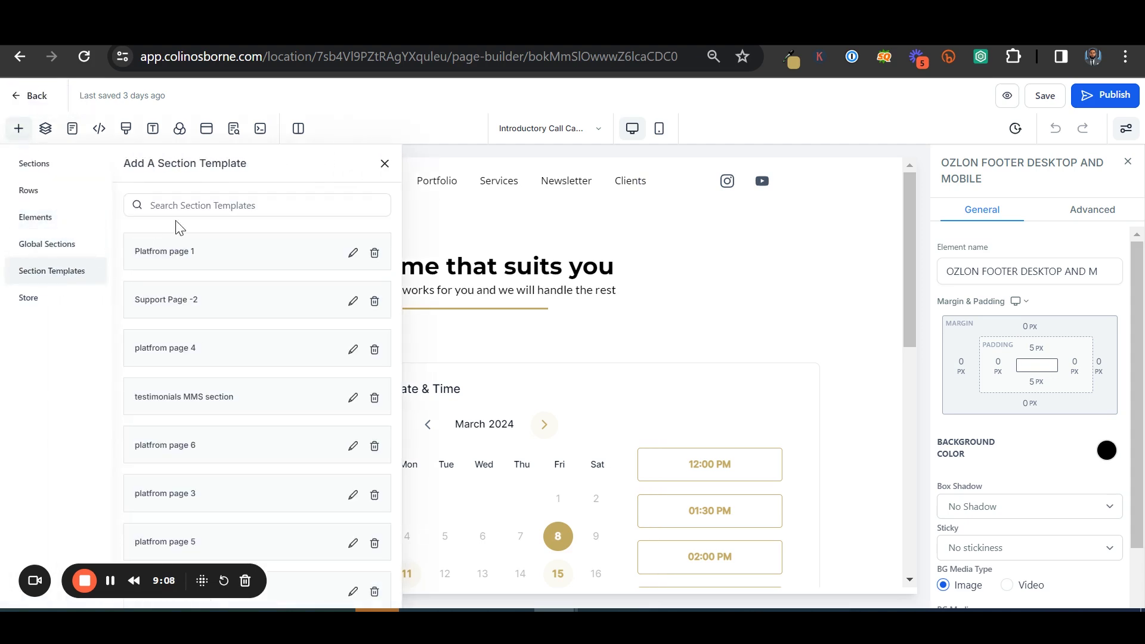
left_click(35, 166)
left_click(40, 216)
Drag a Calendar element below the 'Pick a time that suits you' heading and review the calendar list
scroll(231, 287, "down", 1)
scroll(232, 287, "down", 5)
scroll(204, 262, "down", 3)
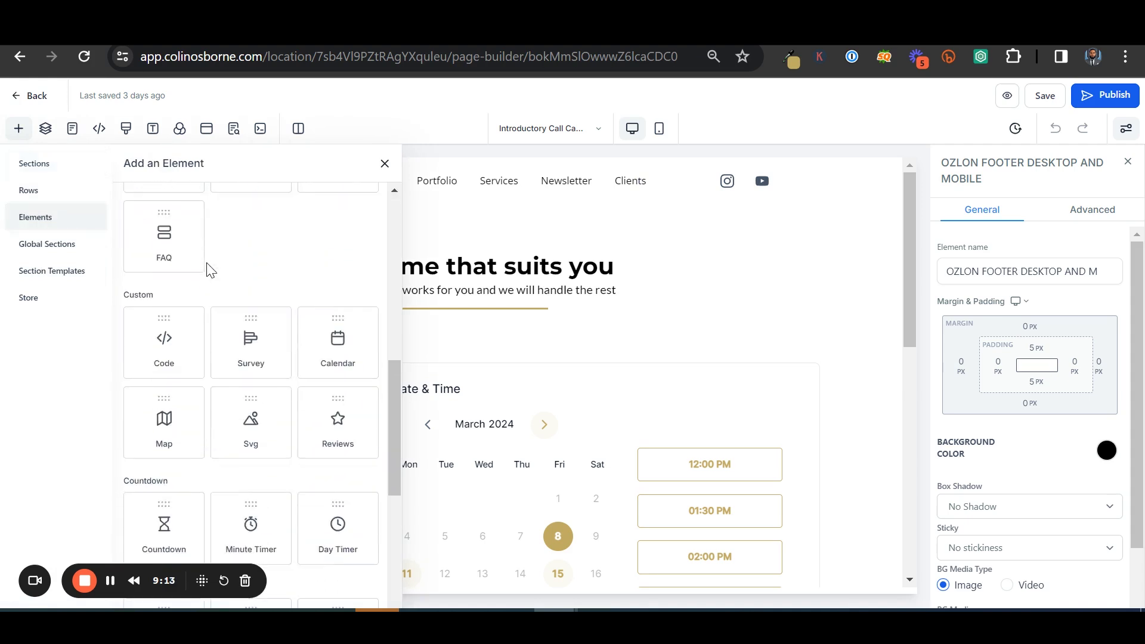
scroll(204, 262, "down", 3)
left_click_drag(328, 241, 455, 437)
left_click(647, 328)
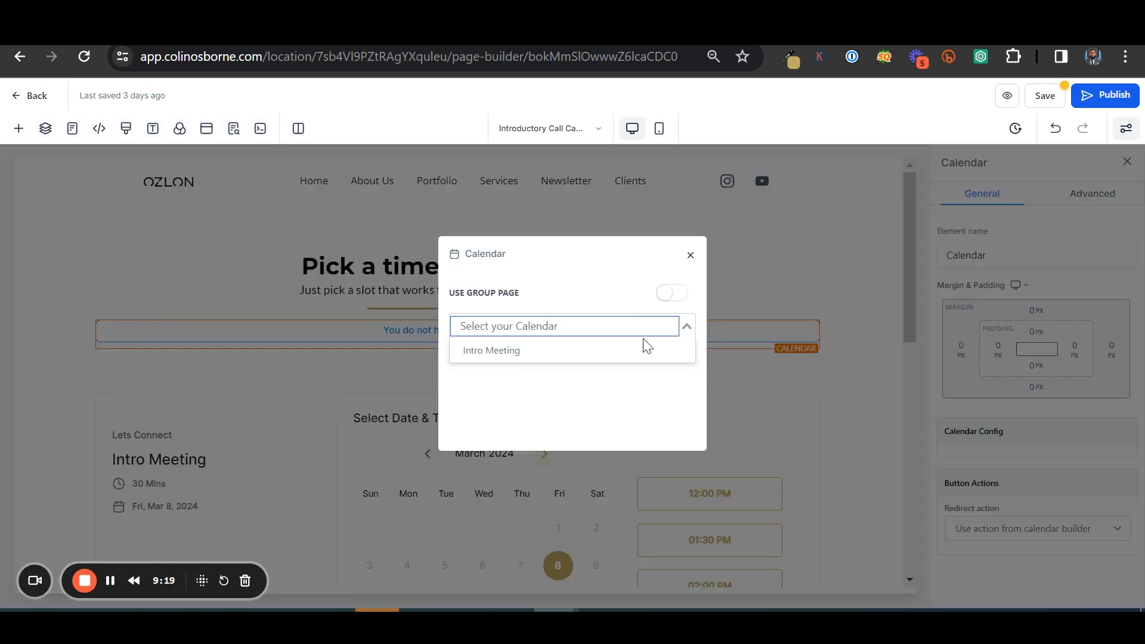
left_click(691, 261)
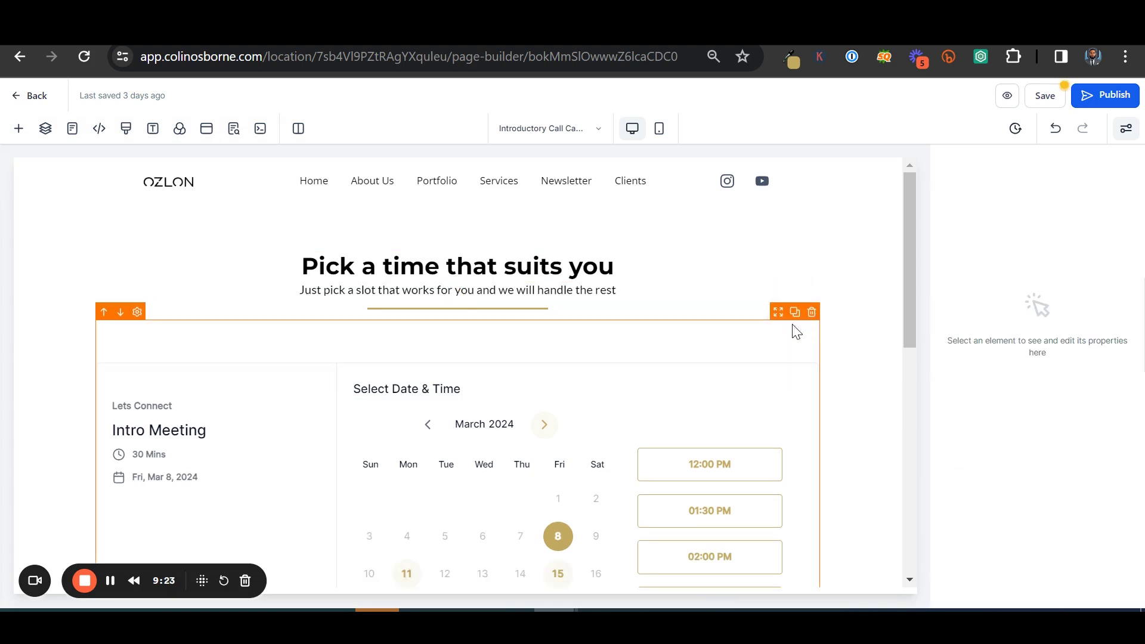
Preview the calendar element in Mobile Mode, return to Desktop Mode, and exit the page builder
scroll(565, 356, "down", 5)
left_click(456, 331)
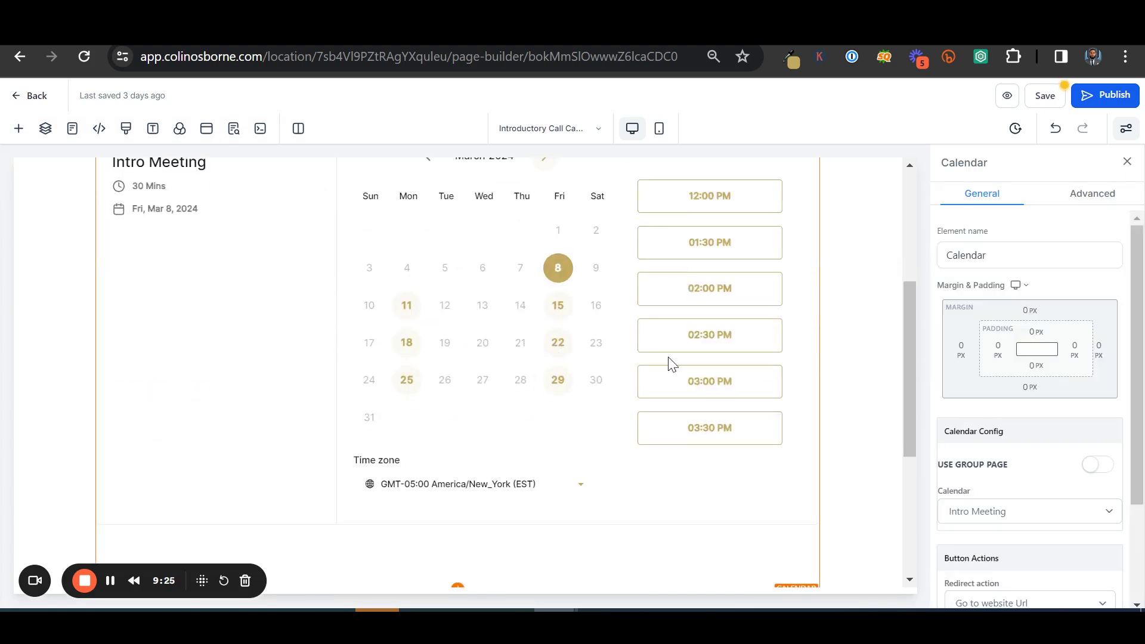
left_click(658, 128)
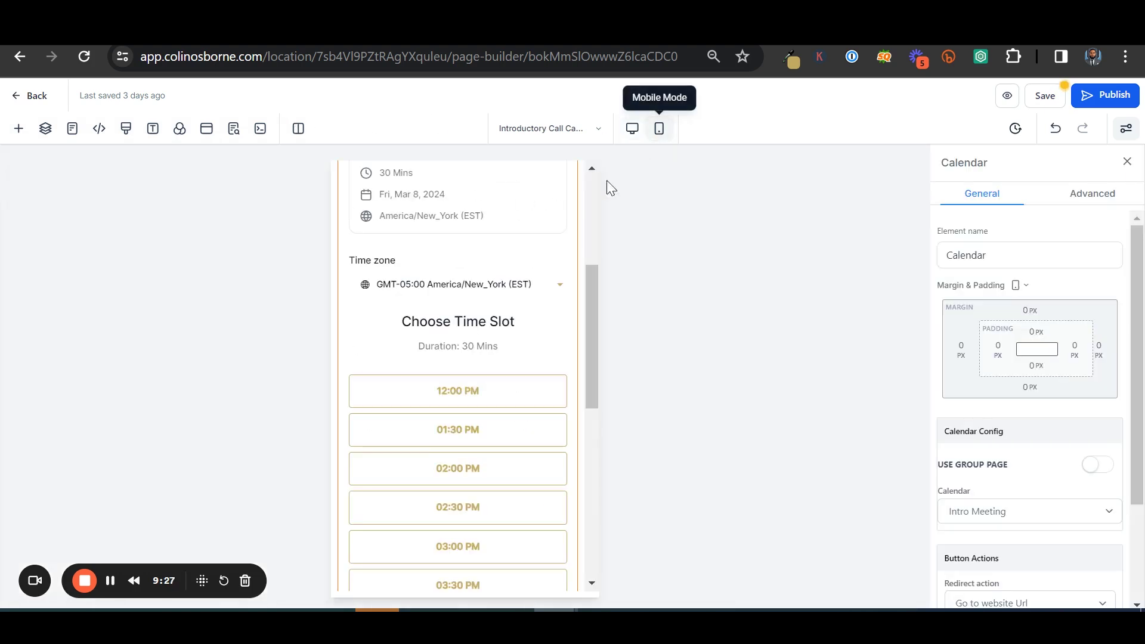
scroll(514, 345, "up", 5)
scroll(493, 338, "down", 5)
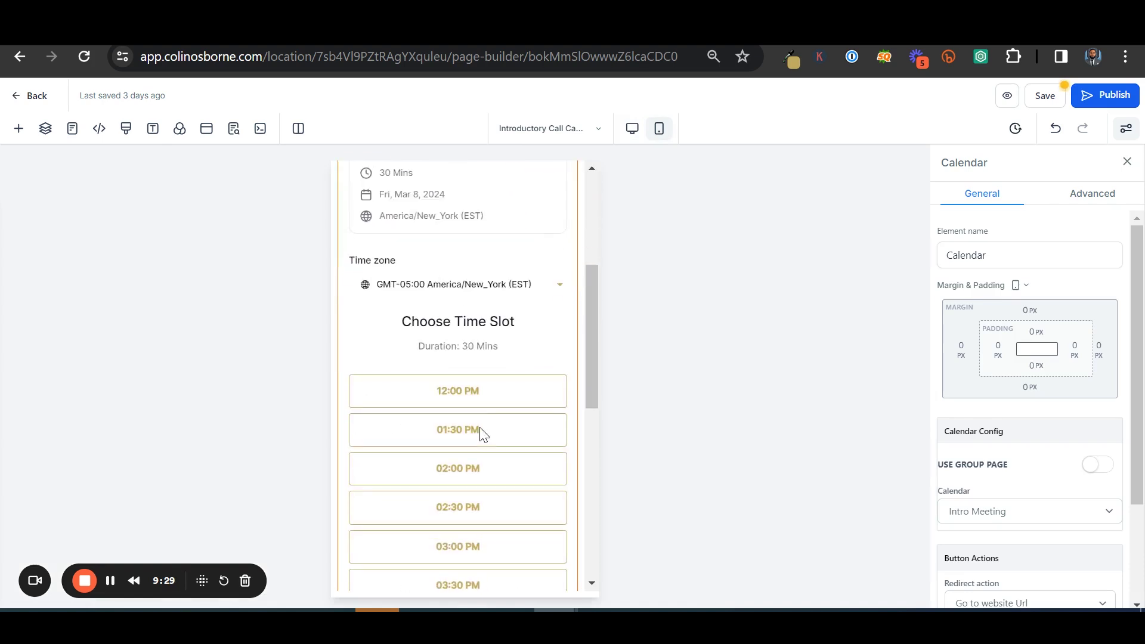
scroll(435, 388, "up", 3)
scroll(467, 289, "down", 5)
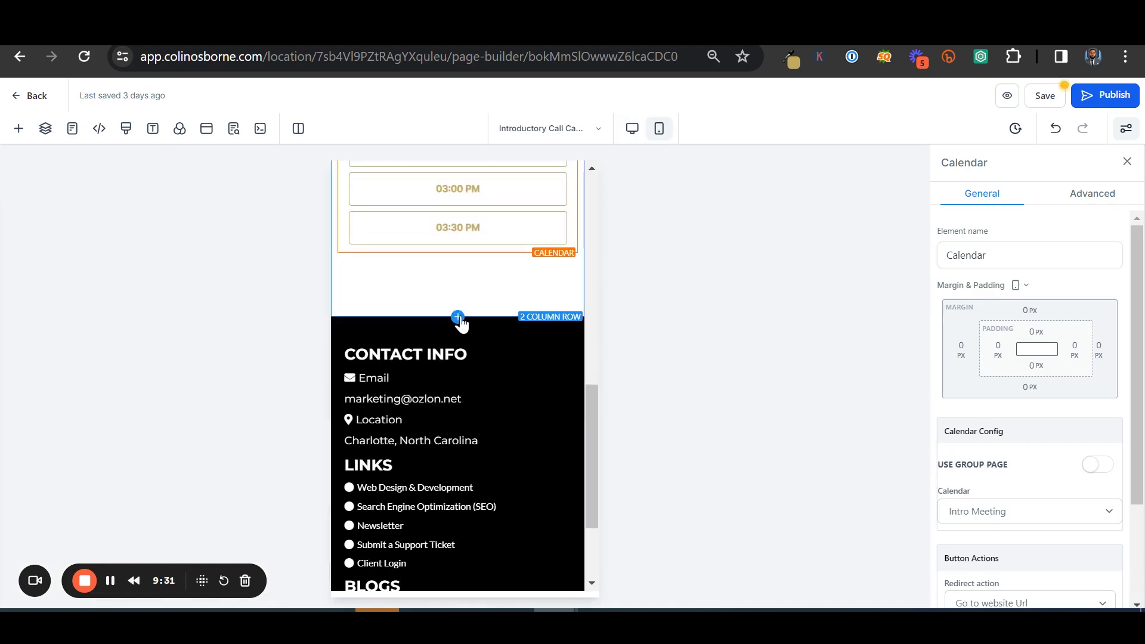
scroll(468, 275, "up", 10)
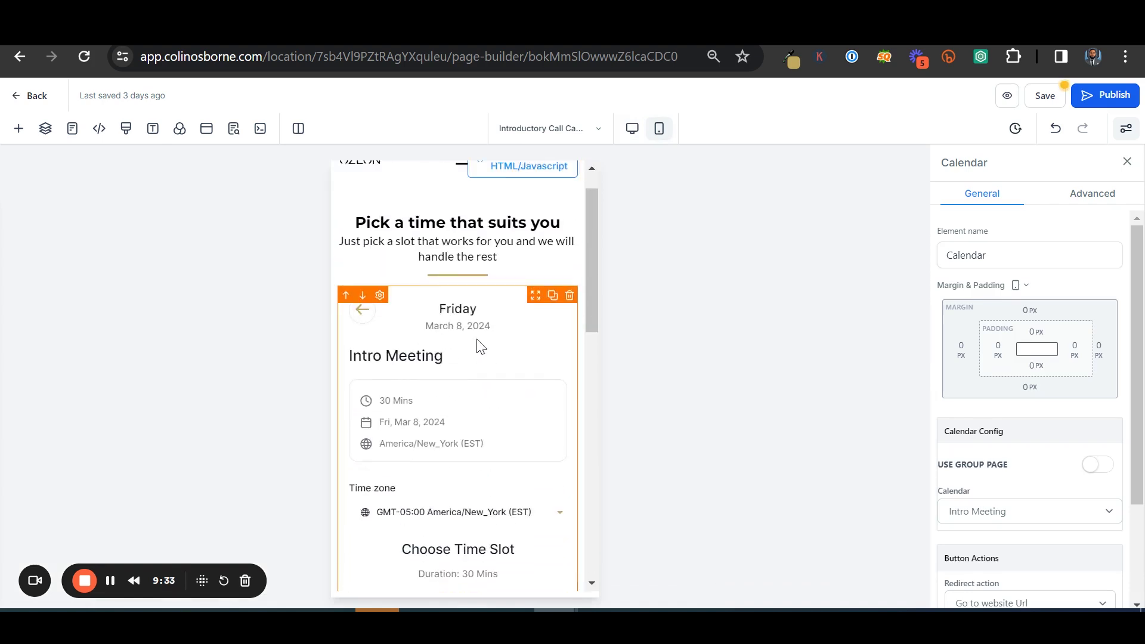
scroll(474, 346, "down", 6)
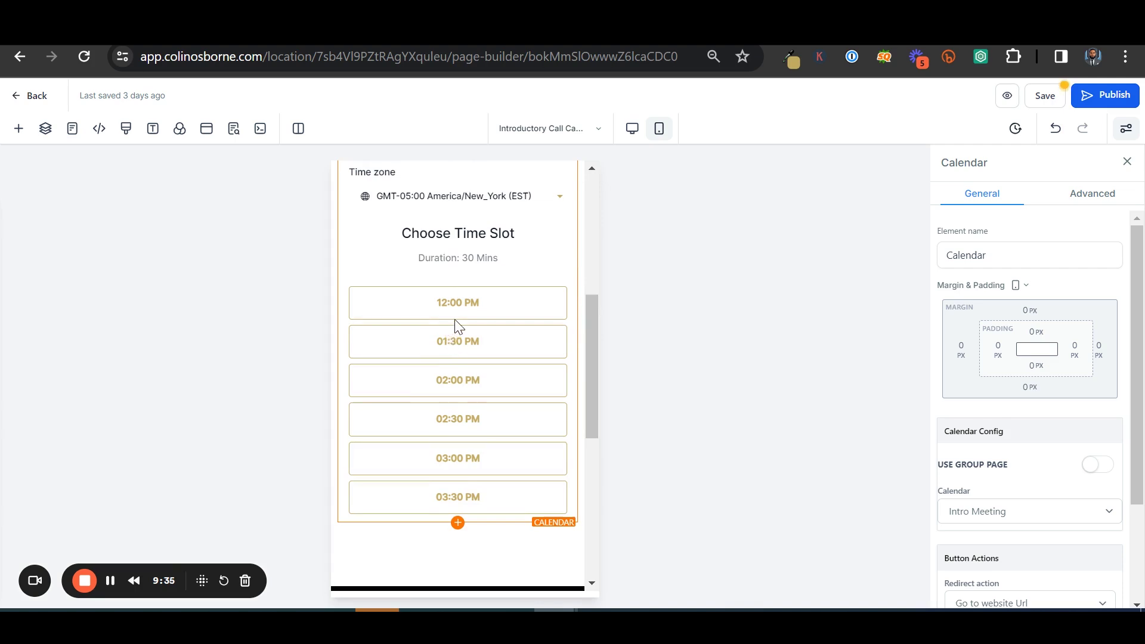
scroll(456, 322, "up", 5)
left_click(633, 130)
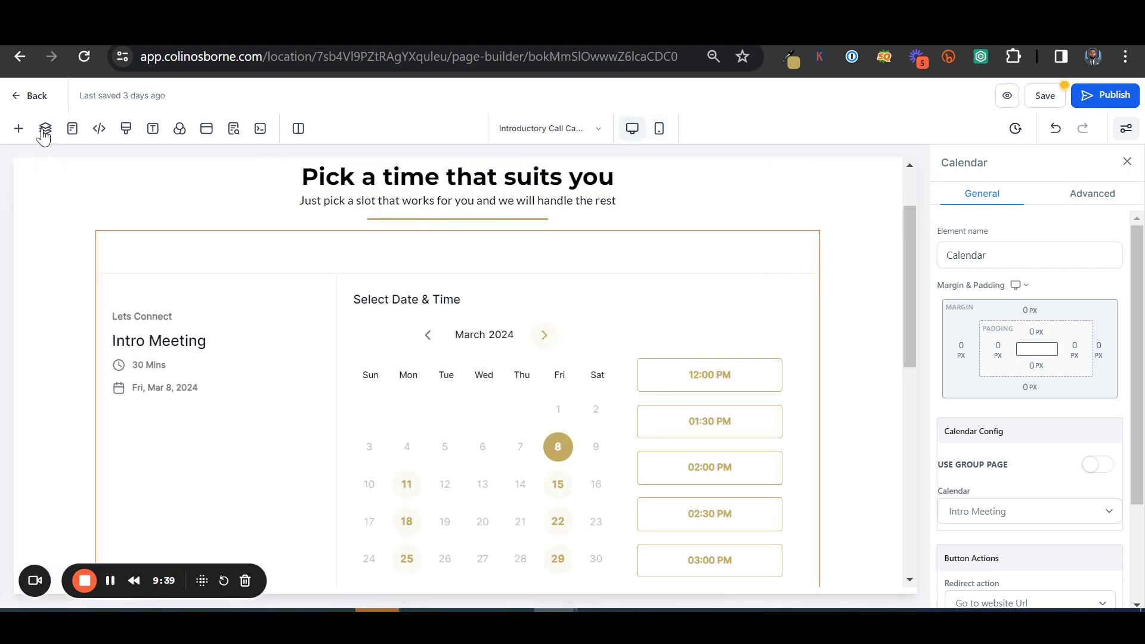
left_click(22, 99)
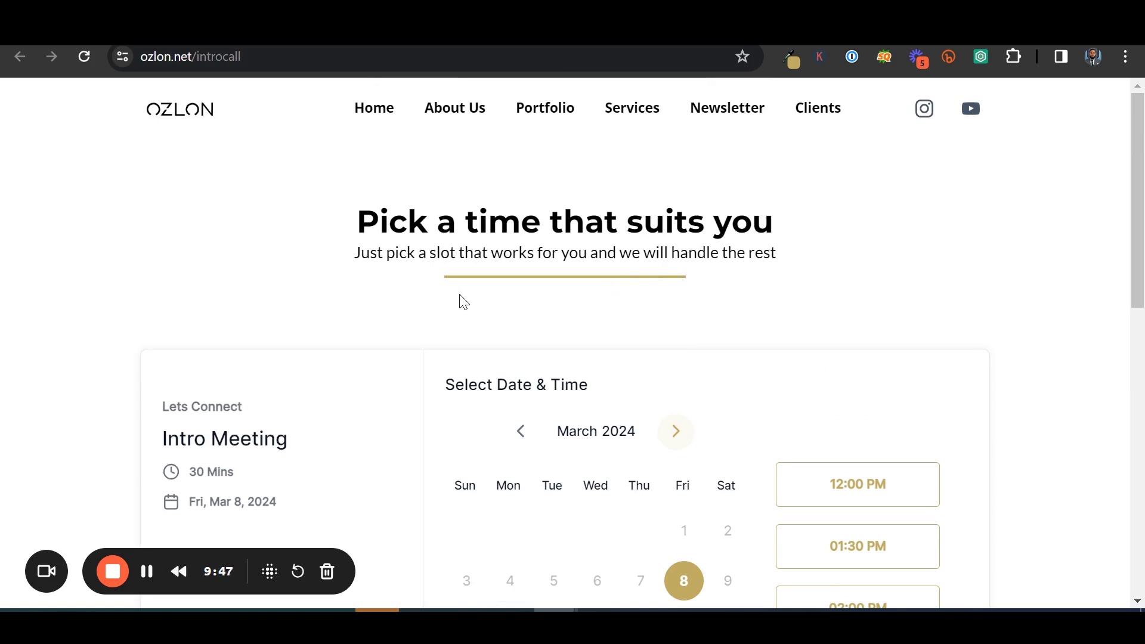
Scroll the live ozlon.net/introcall page through the March 2024 calendar, time slots and time zone
scroll(680, 255, "down", 3)
scroll(626, 284, "up", 3)
scroll(537, 279, "down", 6)
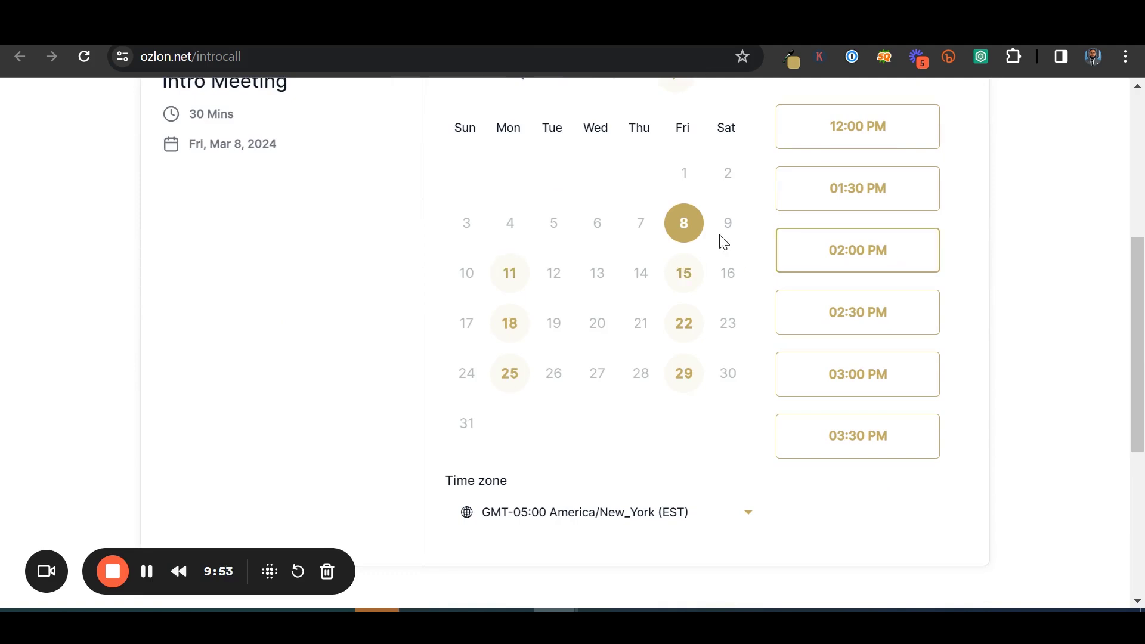
scroll(723, 241, "up", 3)
Select the Fri, Mar 8 2:00 PM slot and enter the test contact's first and last name
left_click(852, 427)
left_click(888, 428)
left_click(508, 190)
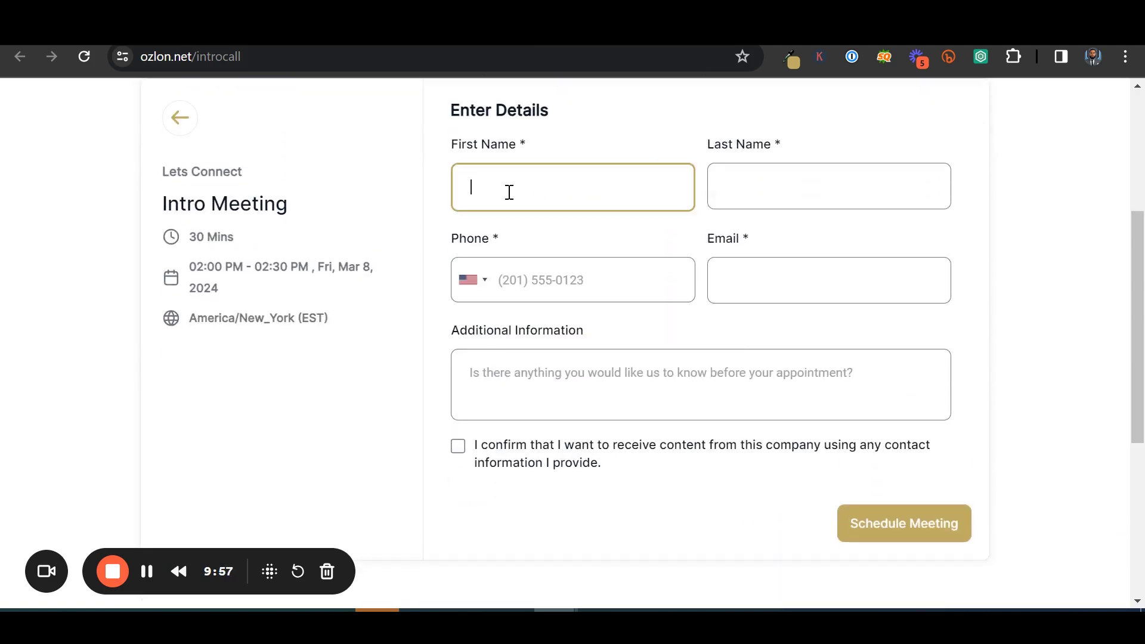
type("Ash")
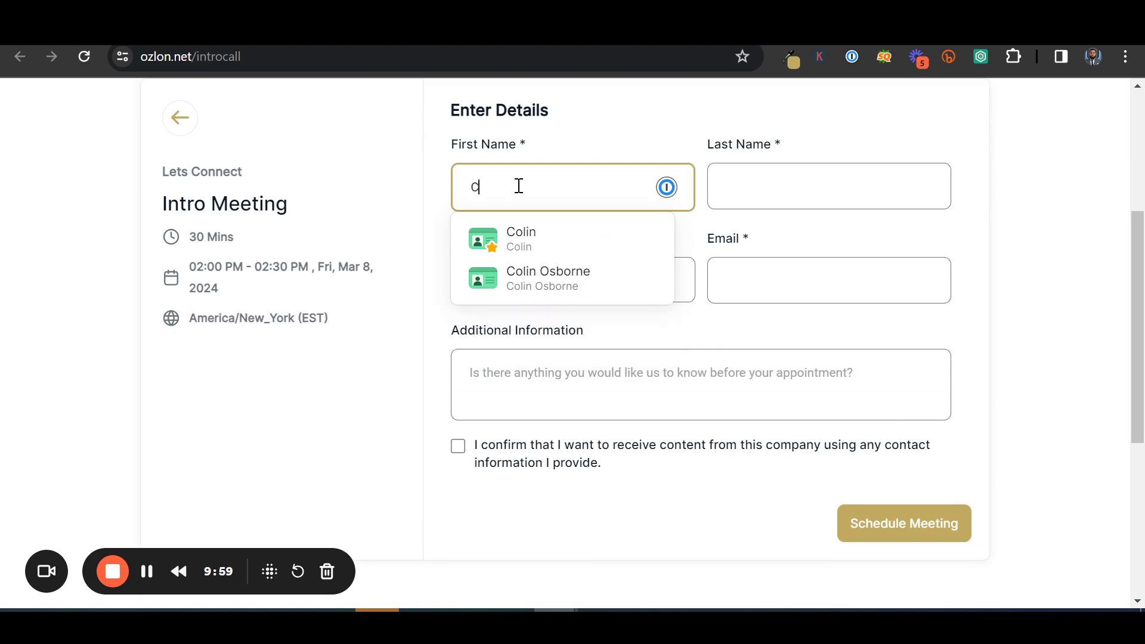
key("Tab")
type("ke")
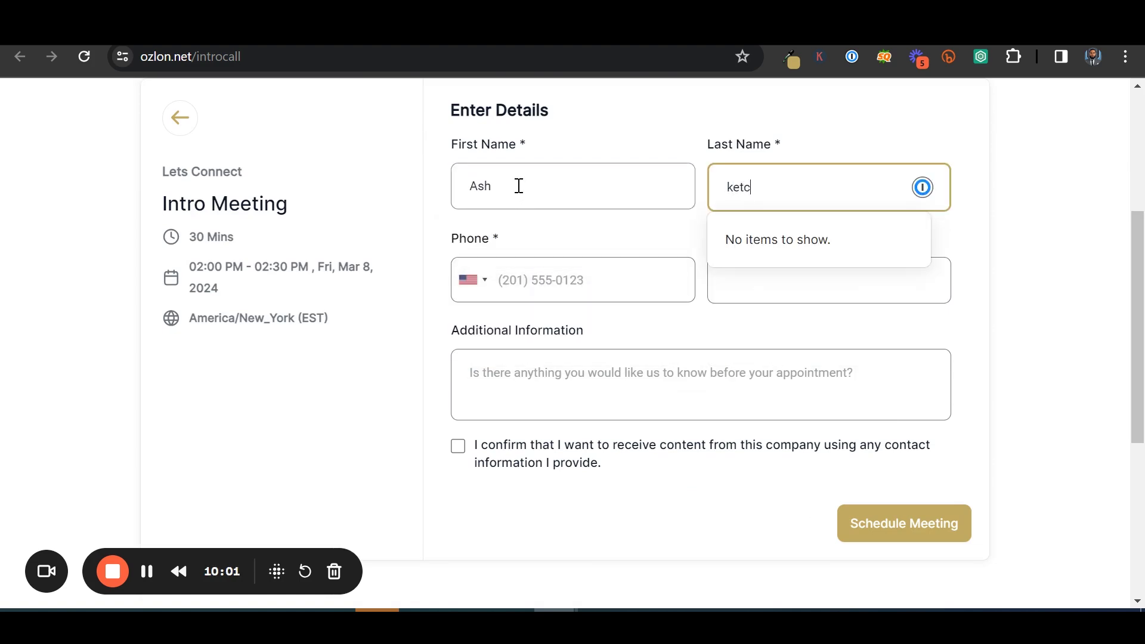
key("BackSpace")
type("Ketchum")
key("Tab")
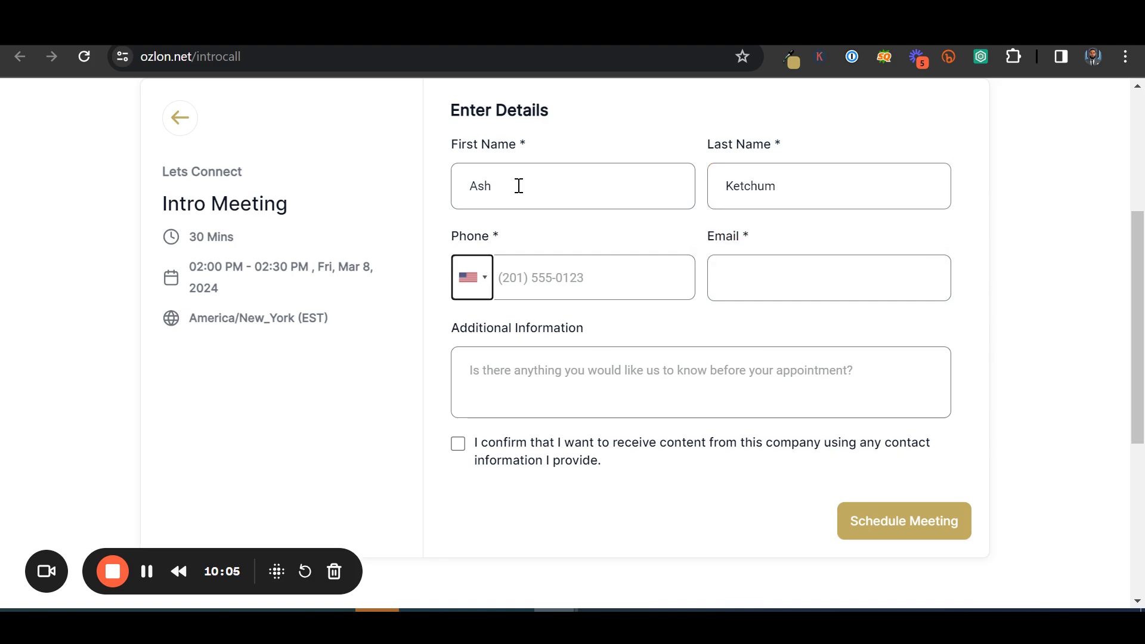
key("Tab")
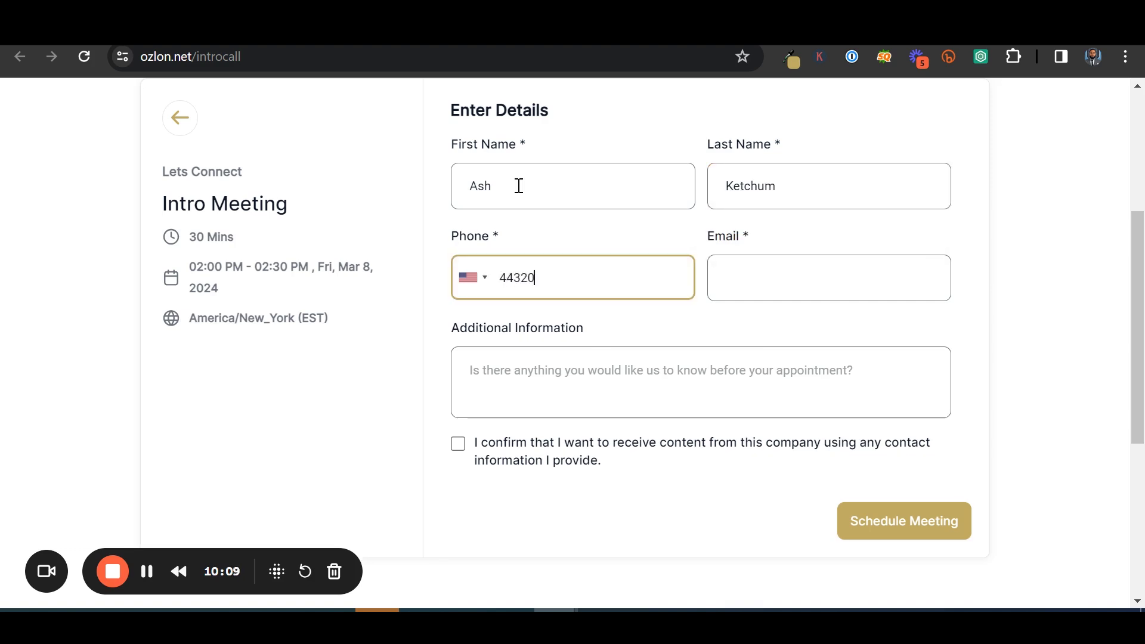
Fill in the contact's phone, email and a note, accept consent, and schedule the meeting
key("Tab")
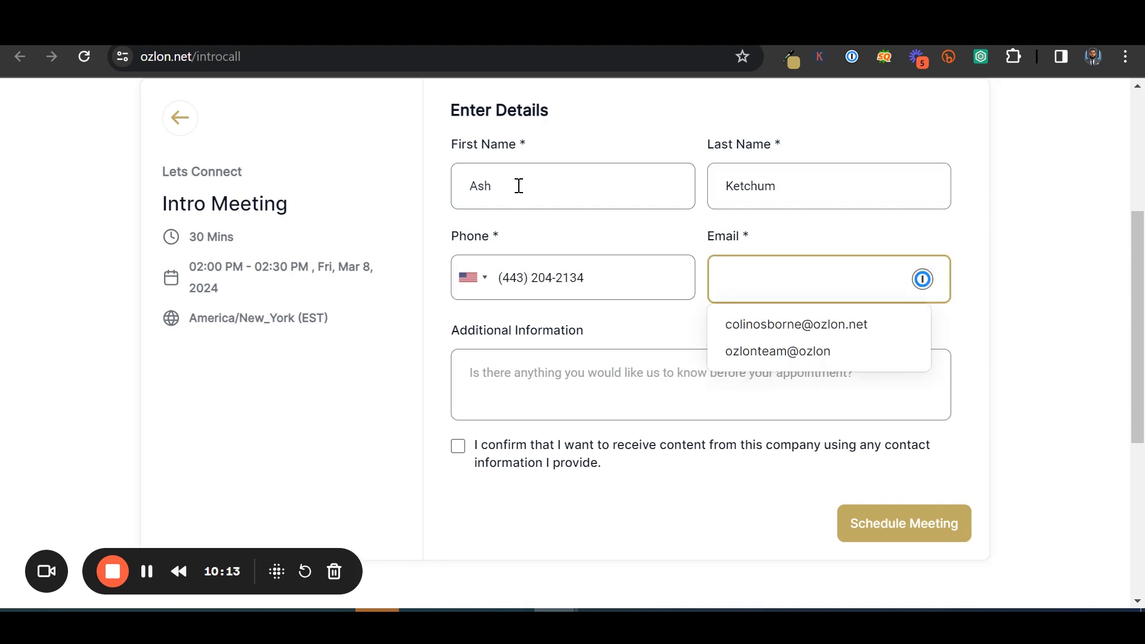
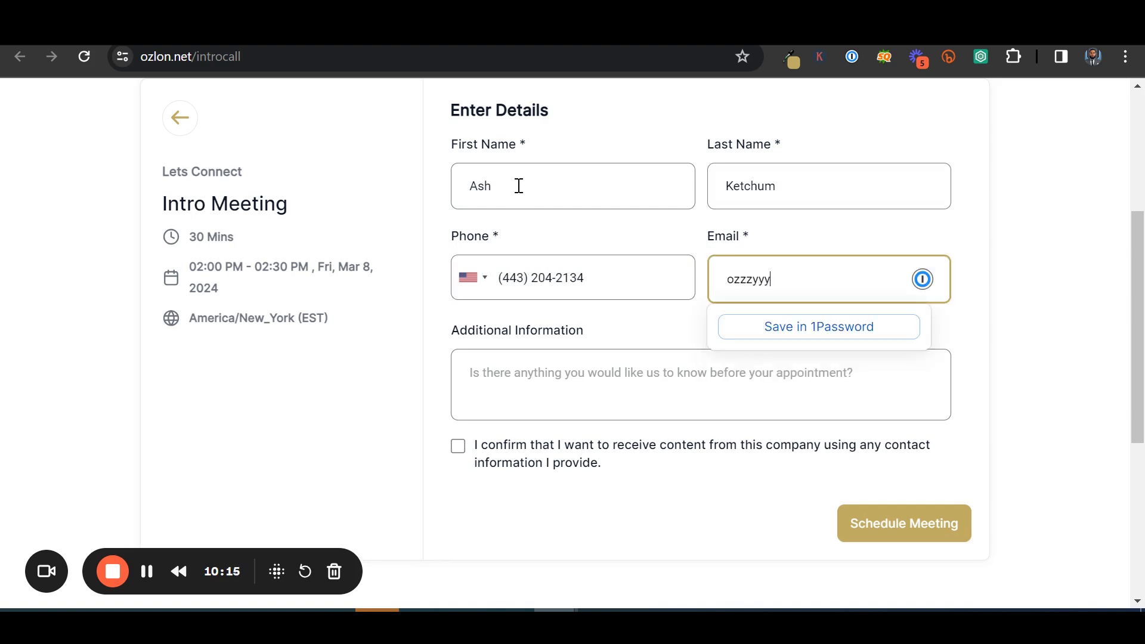
key("Tab")
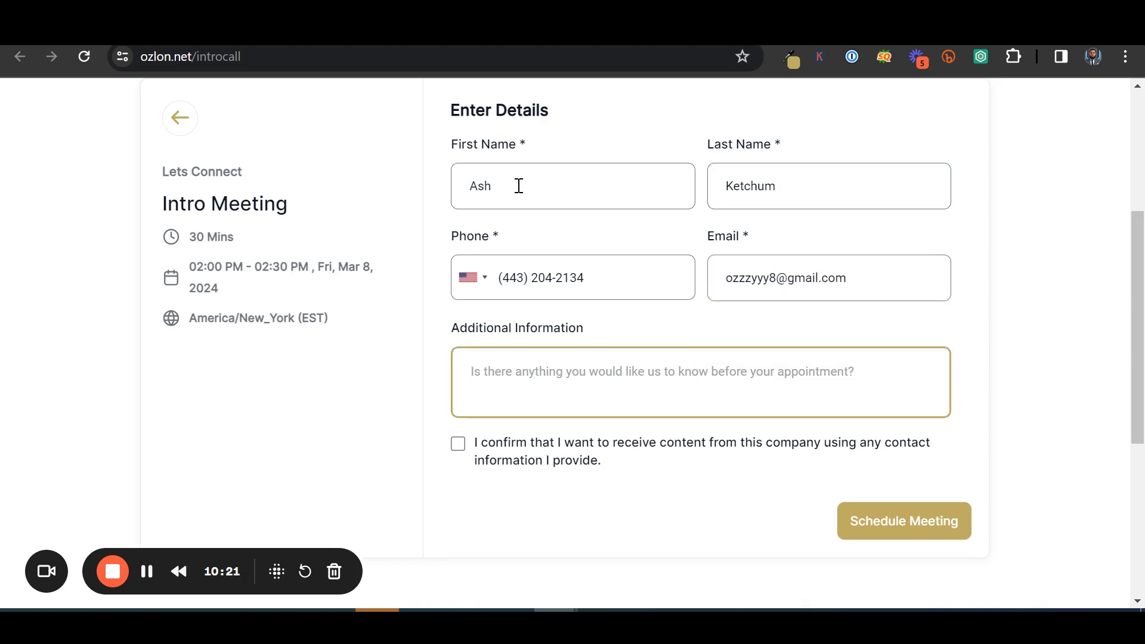
type("Hey whats up")
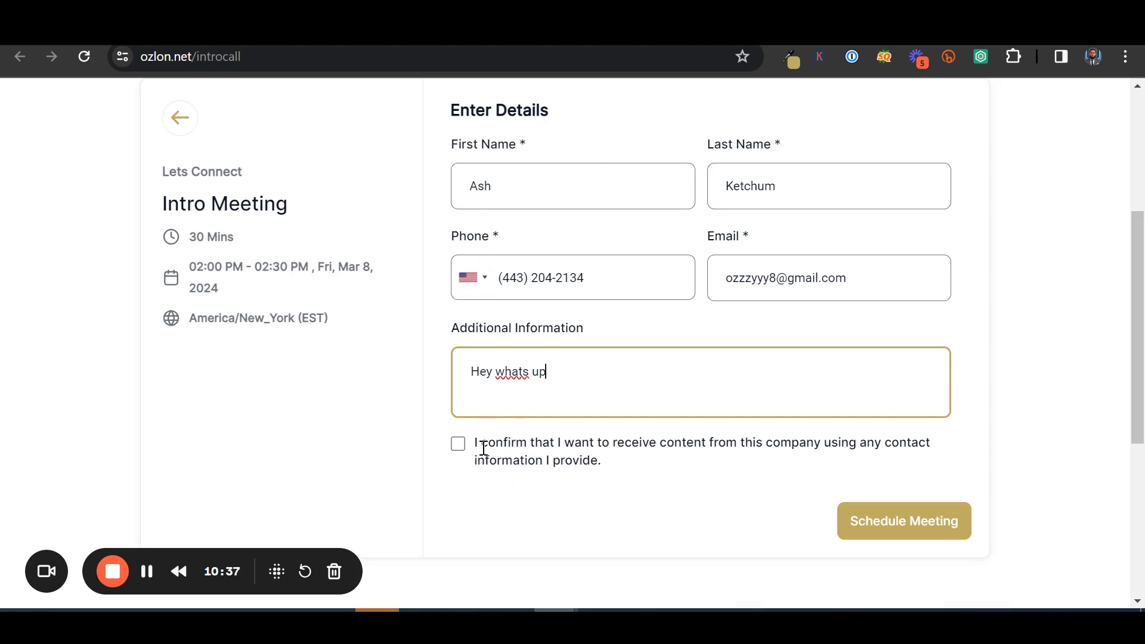
left_click(458, 444)
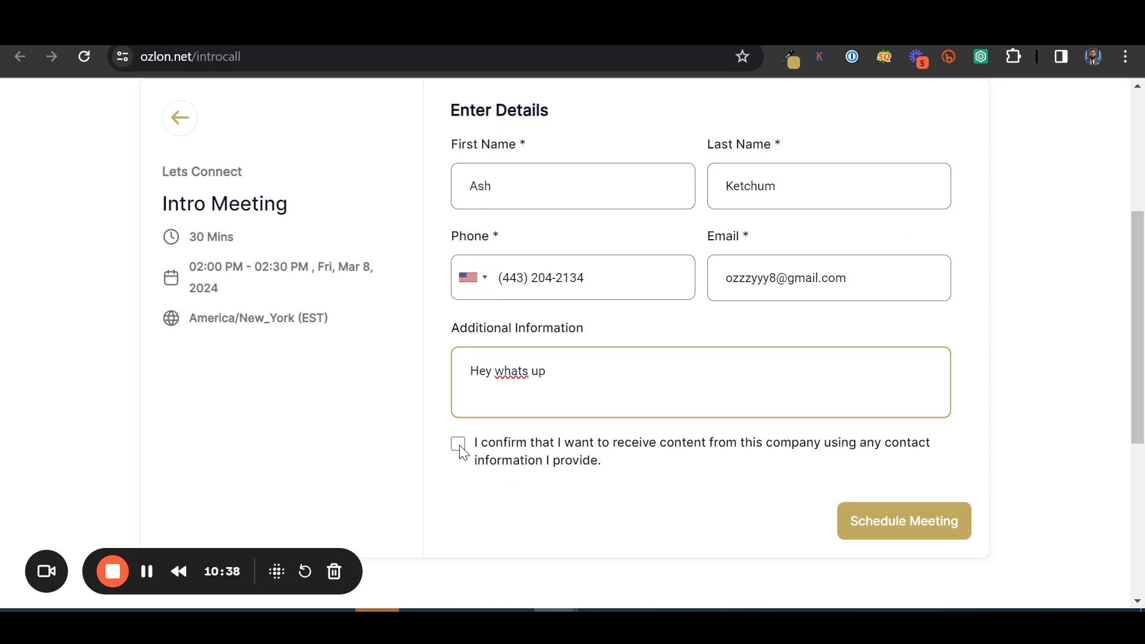
left_click(908, 533)
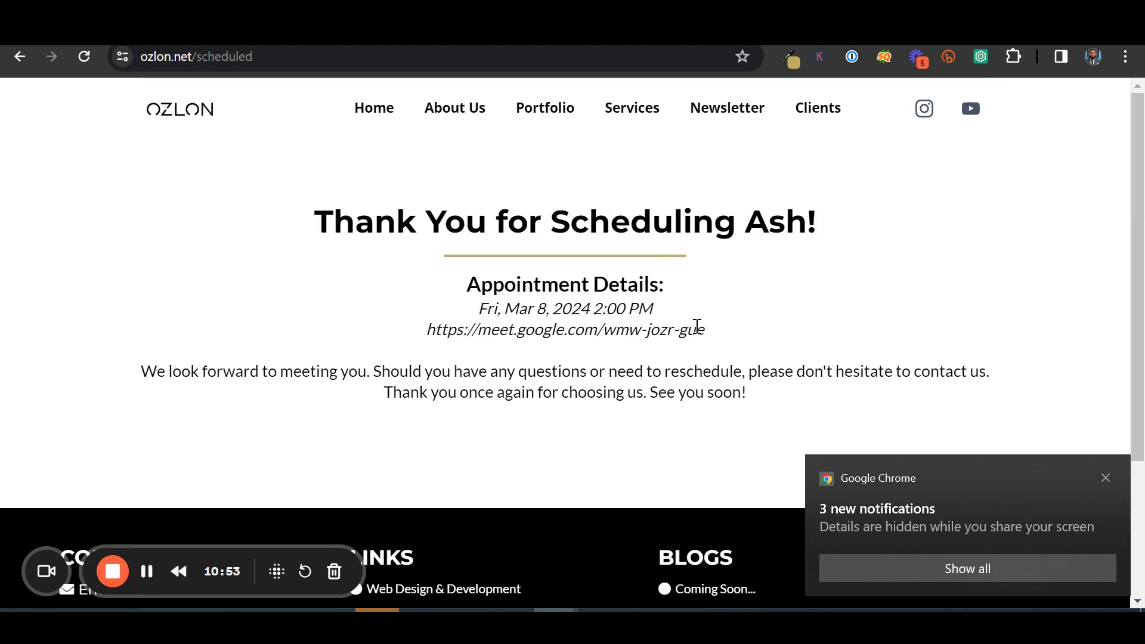
Highlight the meet.google.com link on the thank-you page, then switch back to the GoHighLevel tab
left_click_drag(714, 338, 424, 342)
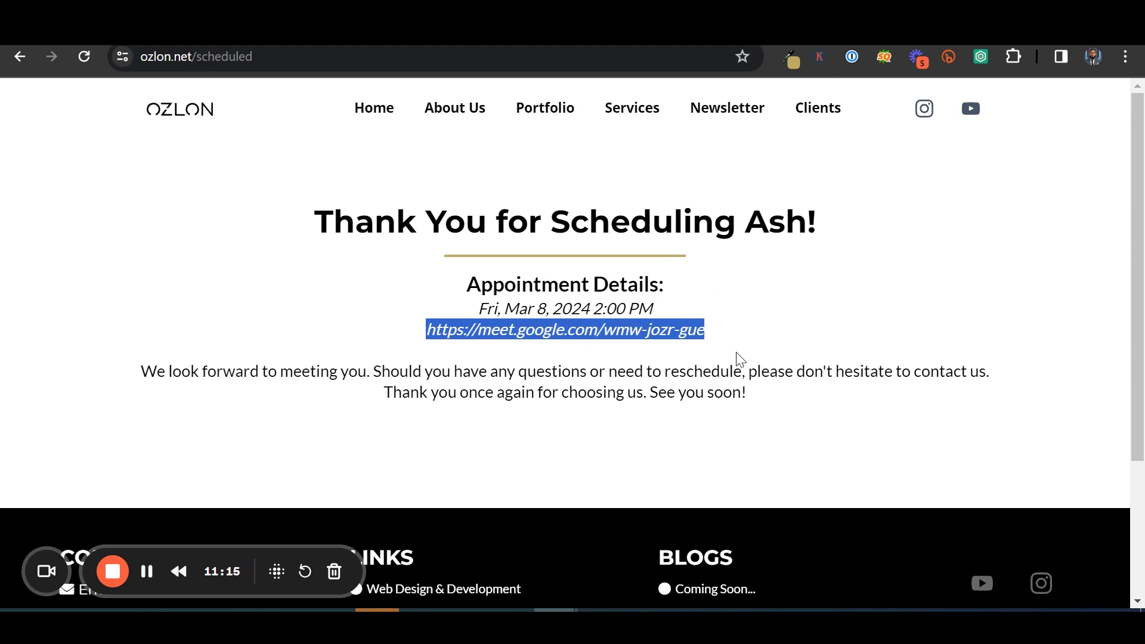
key("ctrl+Tab")
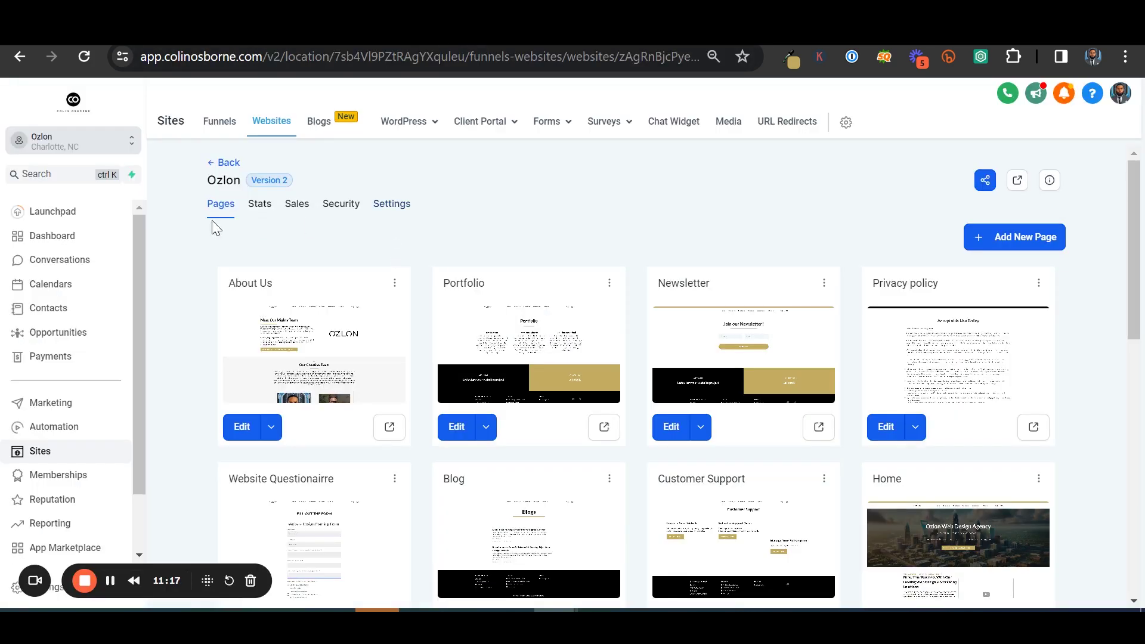
Open Conversations and expand the latest meeting-scheduled notification message
left_click(78, 260)
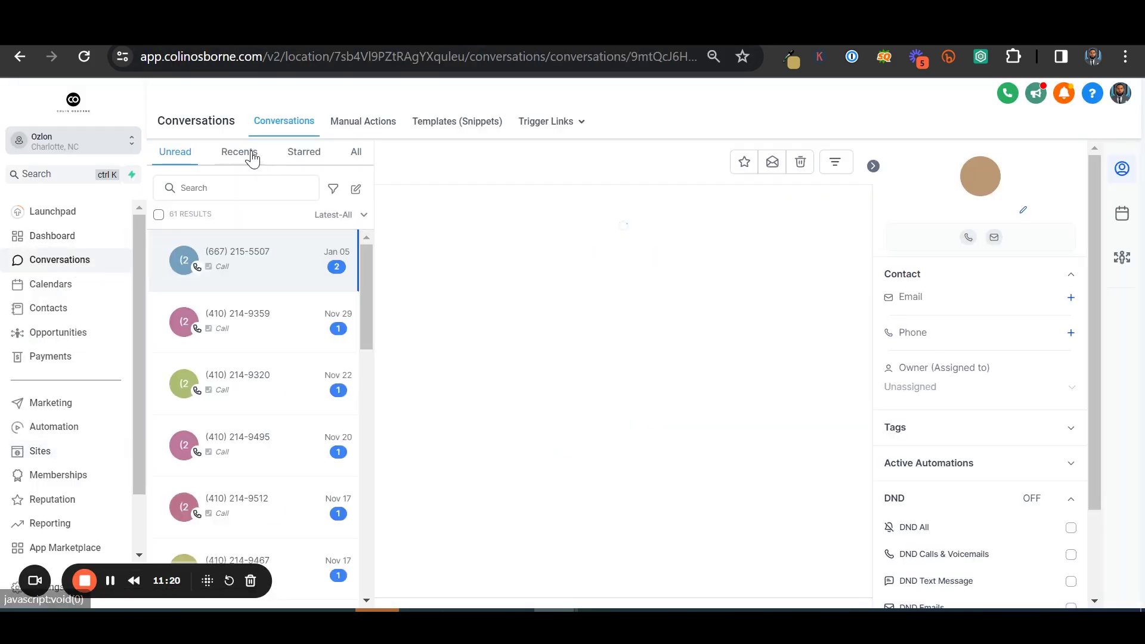
left_click(247, 154)
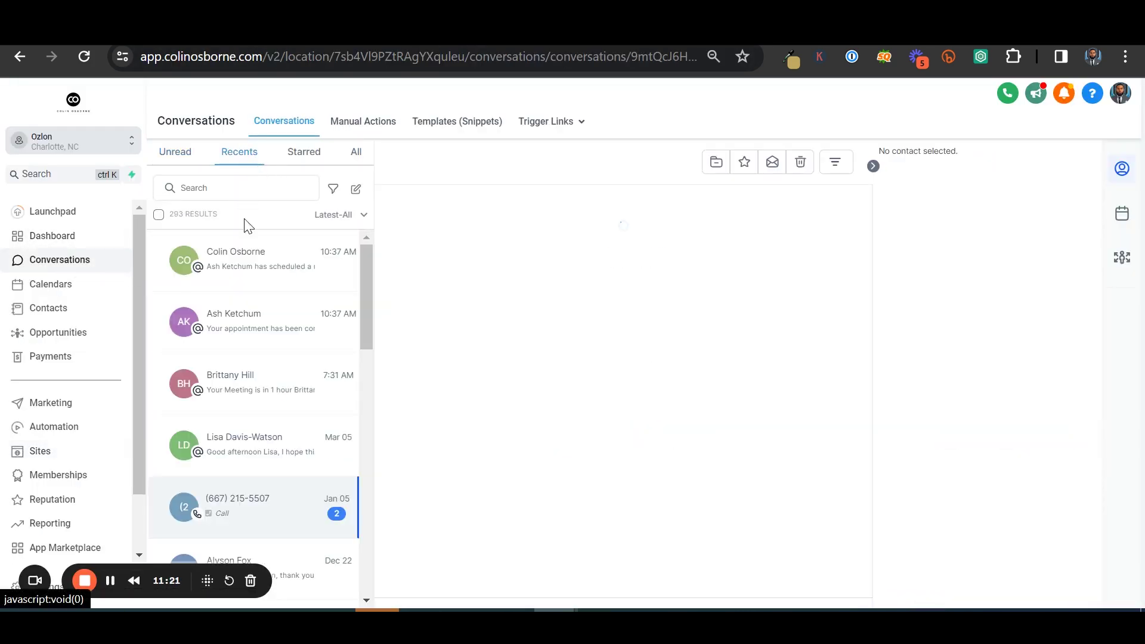
left_click(253, 278)
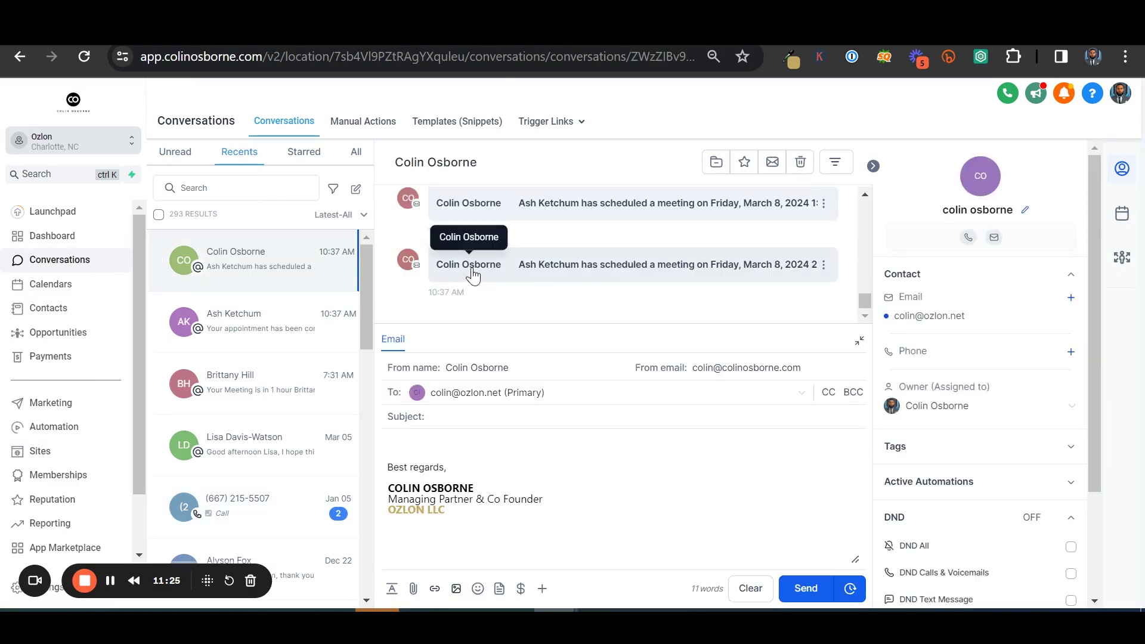
left_click(483, 275)
scroll(560, 298, "up", 2)
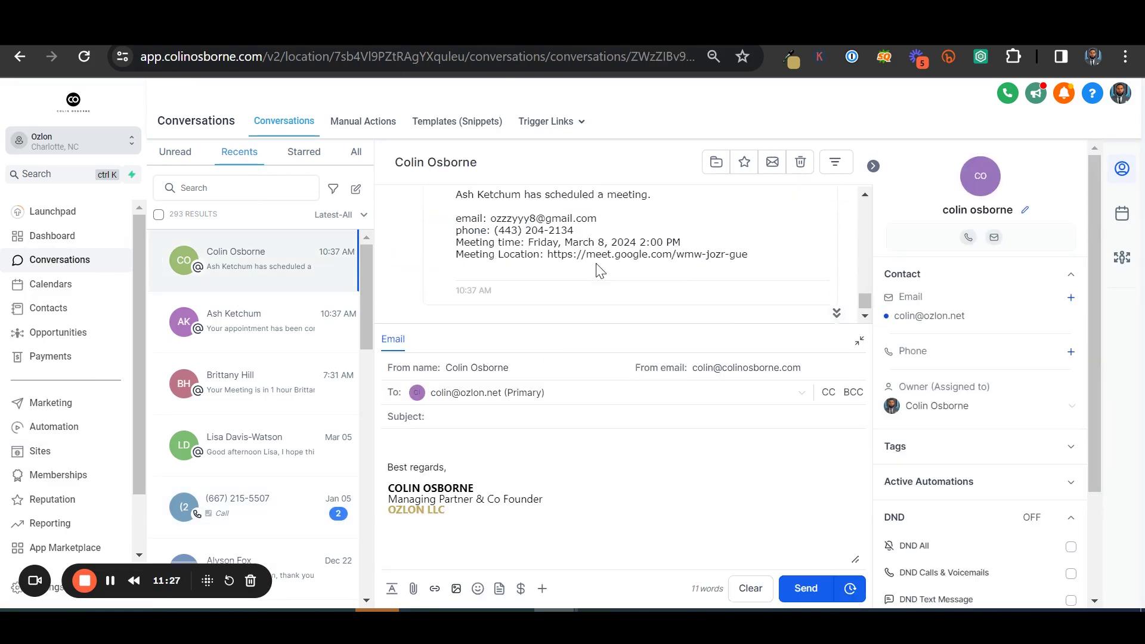
scroll(559, 261, "down", 2)
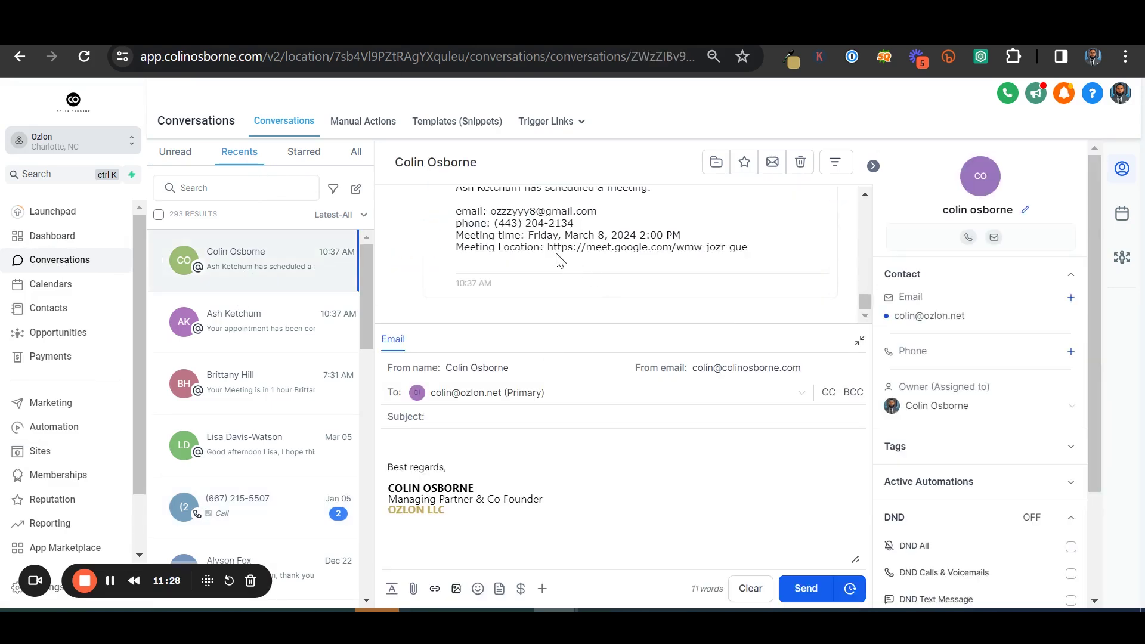
Open the new contact's conversation and scroll to the 'Appointment with Ozlon Team' Location link
left_click(267, 323)
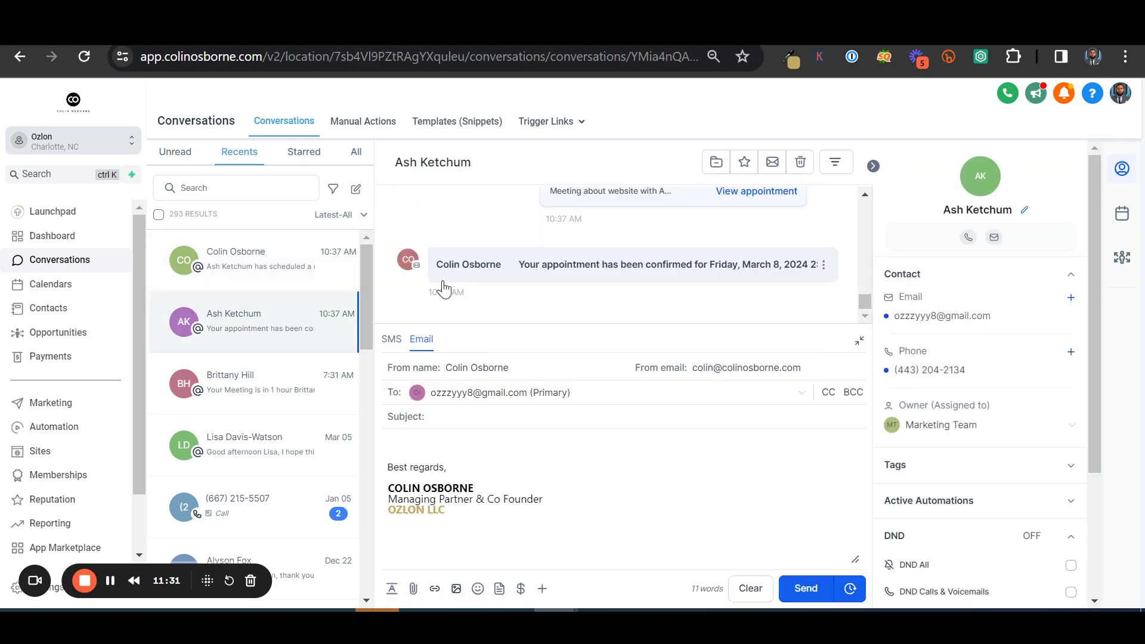
scroll(571, 266, "up", 3)
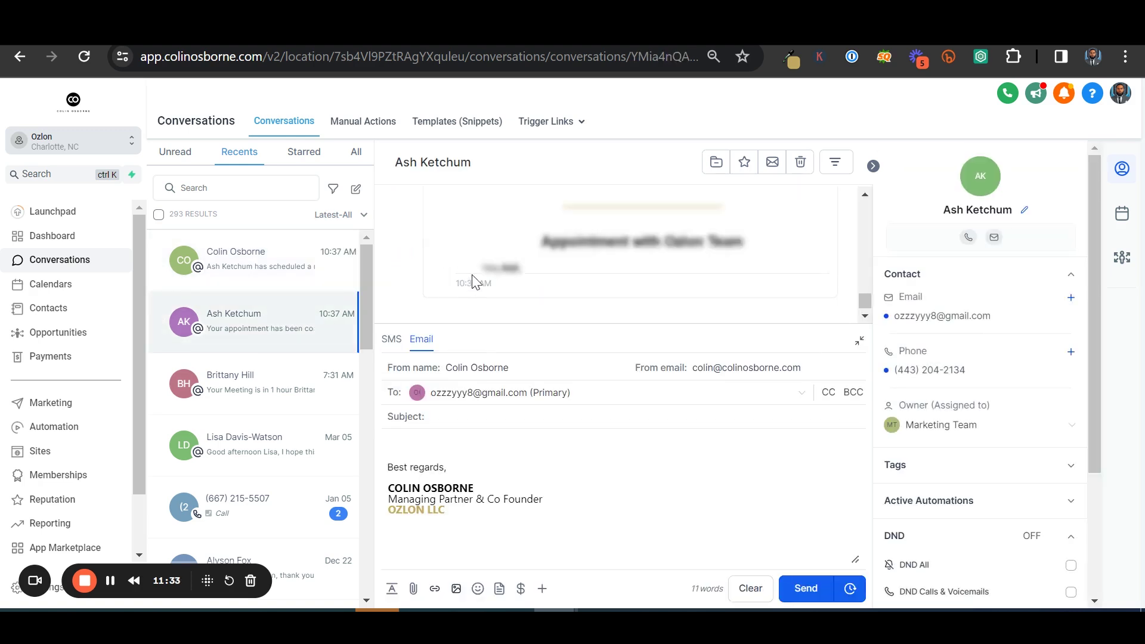
scroll(572, 256, "up", 3)
scroll(563, 250, "down", 4)
scroll(555, 248, "up", 2)
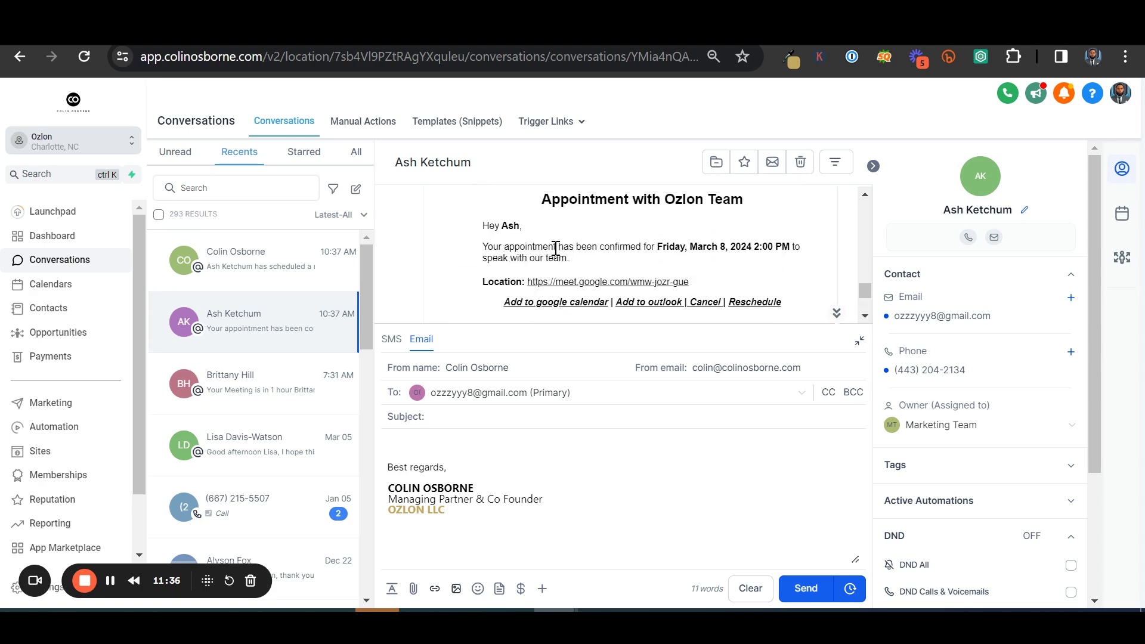
Open the email's meet.google.com Location link in a new tab, then return to the conversation
left_click(566, 282)
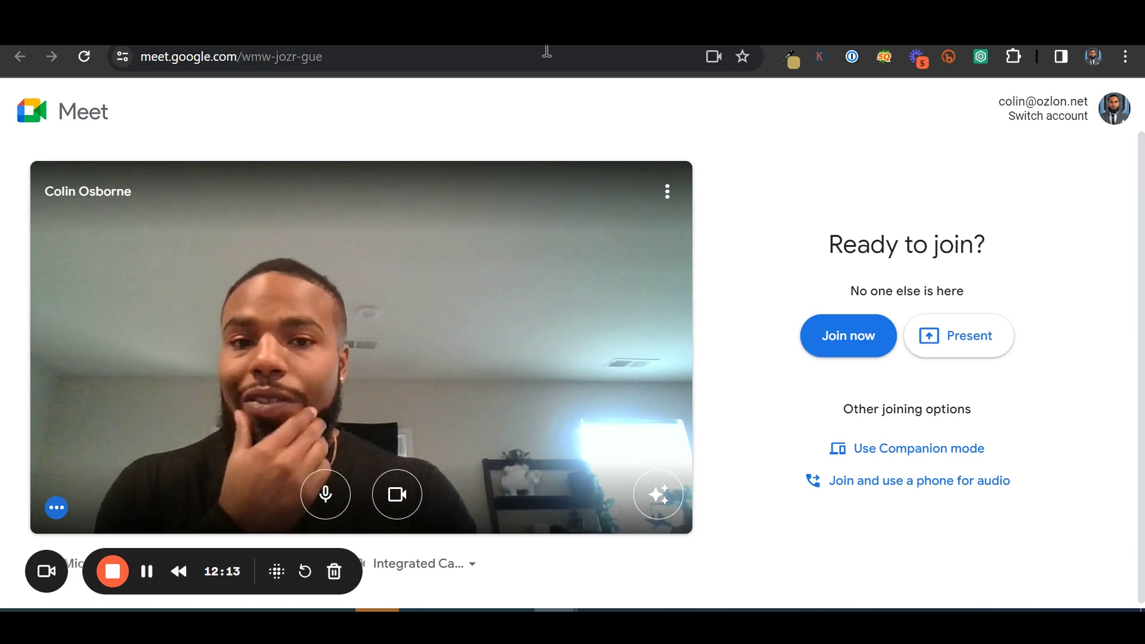
left_click(501, 26)
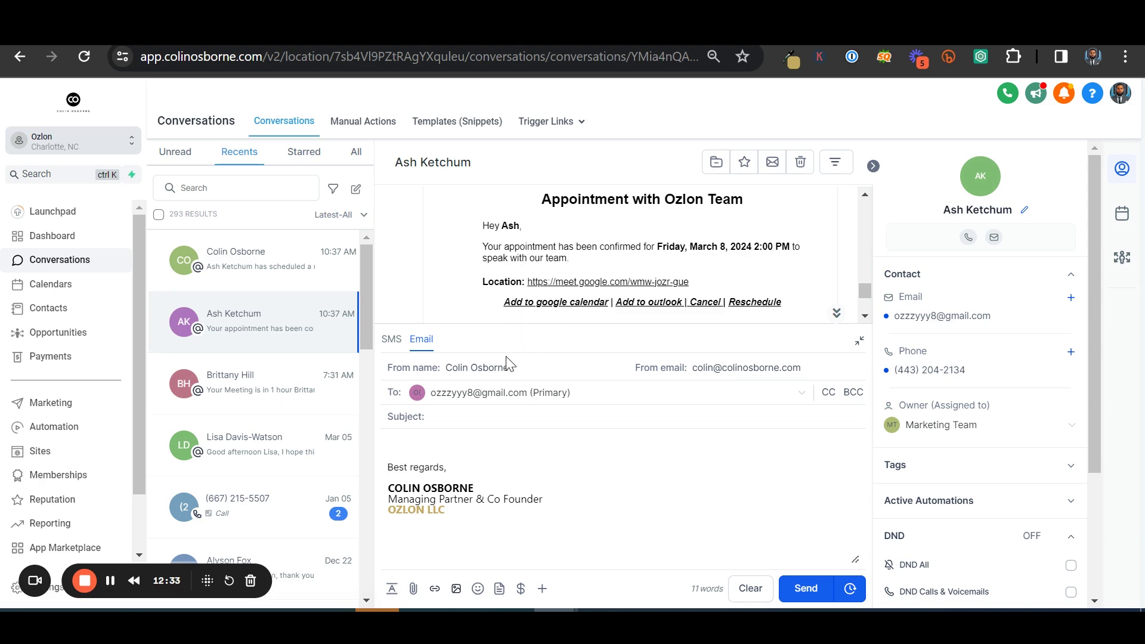
Load the thank-you page's meet URL in the address bar to confirm it opens, then return to GoHighLevel
left_click(534, 42)
left_click_drag(705, 329, 431, 331)
key("ctrl+c")
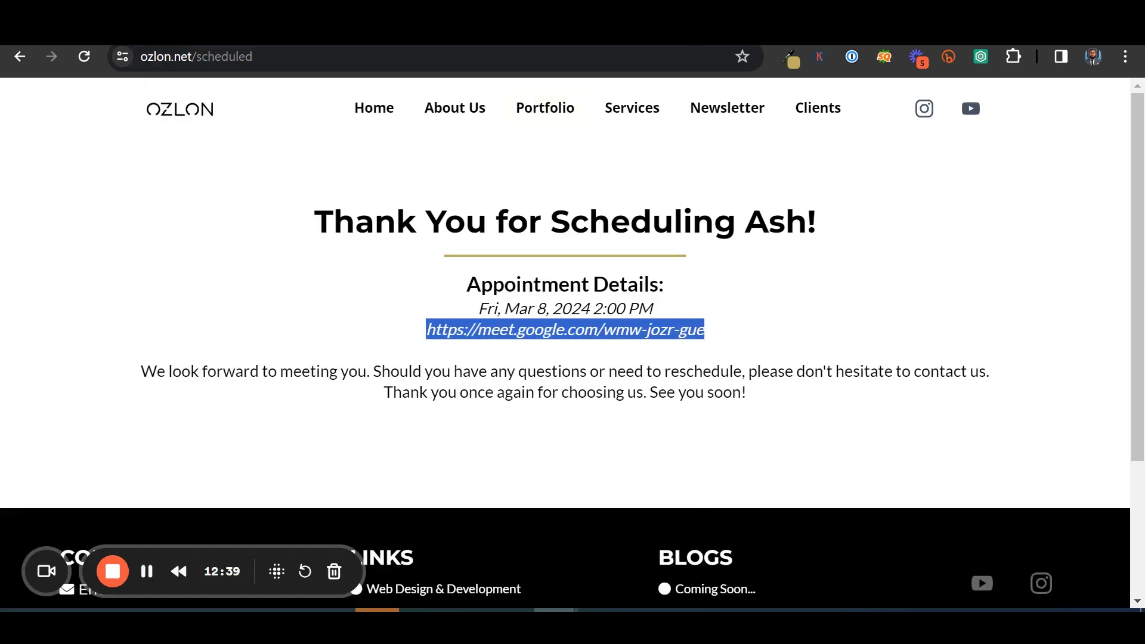
left_click(628, 52)
key("ctrl+v")
key("Return")
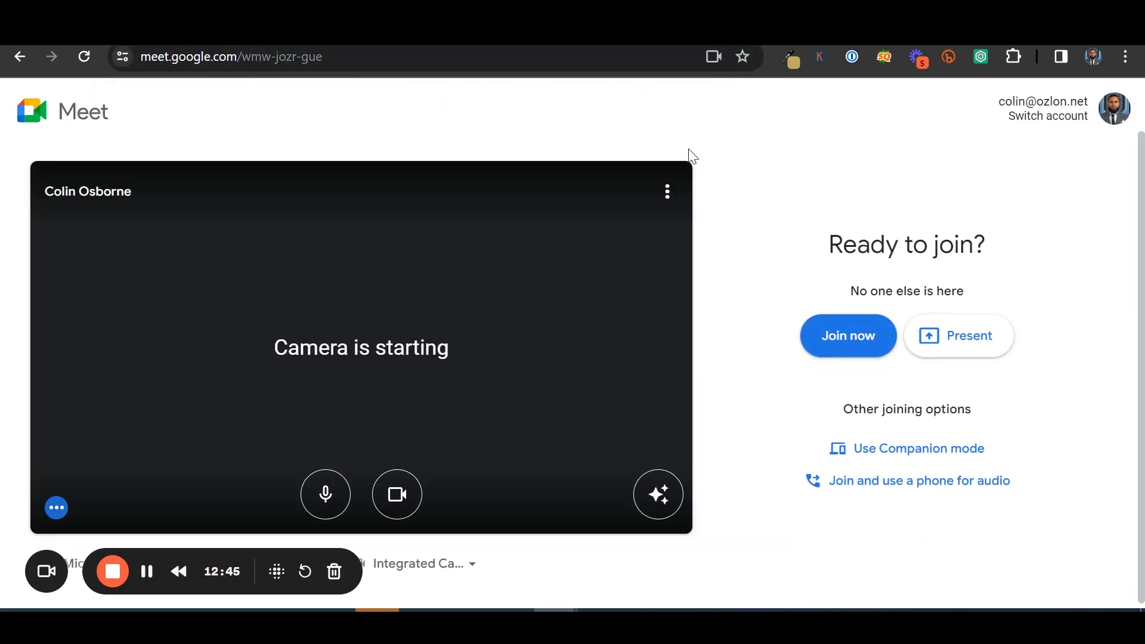
key("alt+Left")
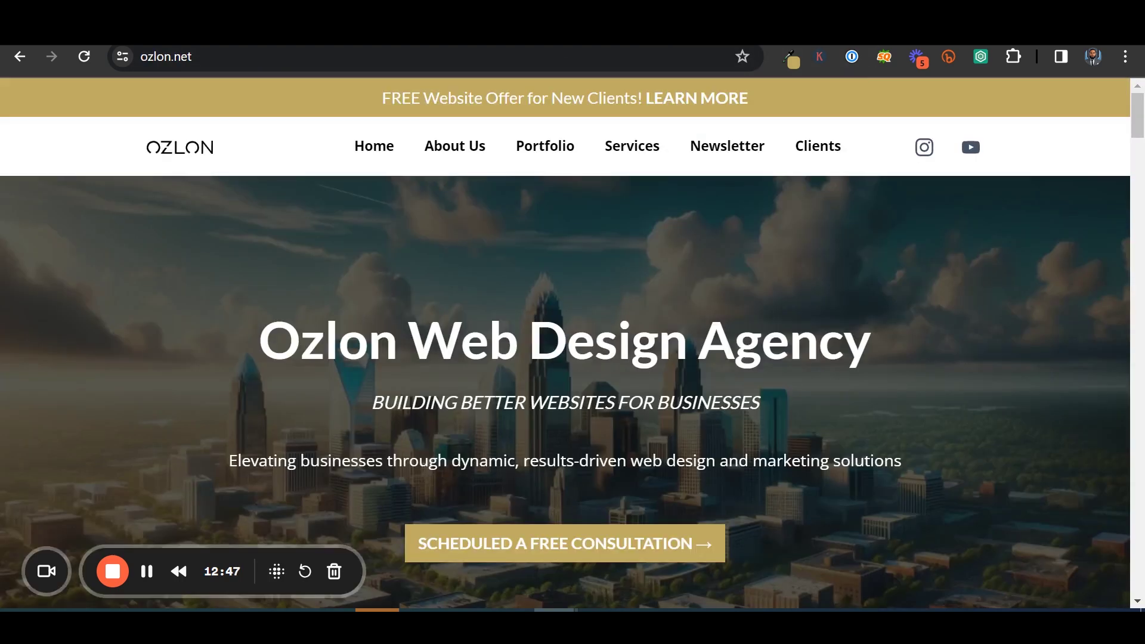
key("ctrl+Tab")
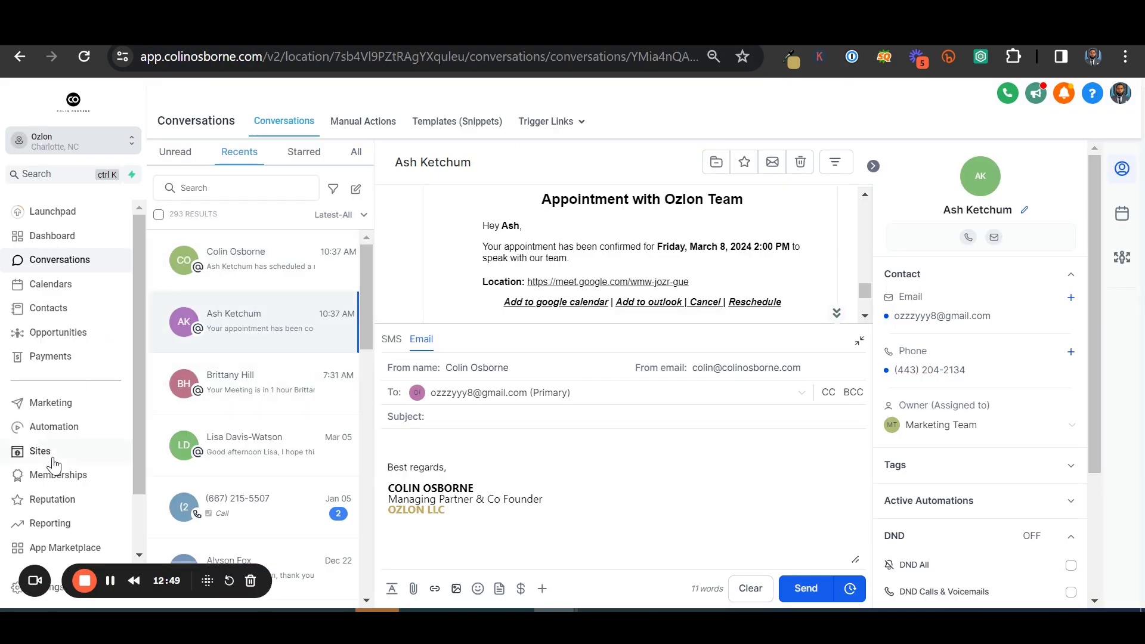
Open the Ozlon website's Thank You - Calendar Confirmation page in the page editor
left_click(53, 458)
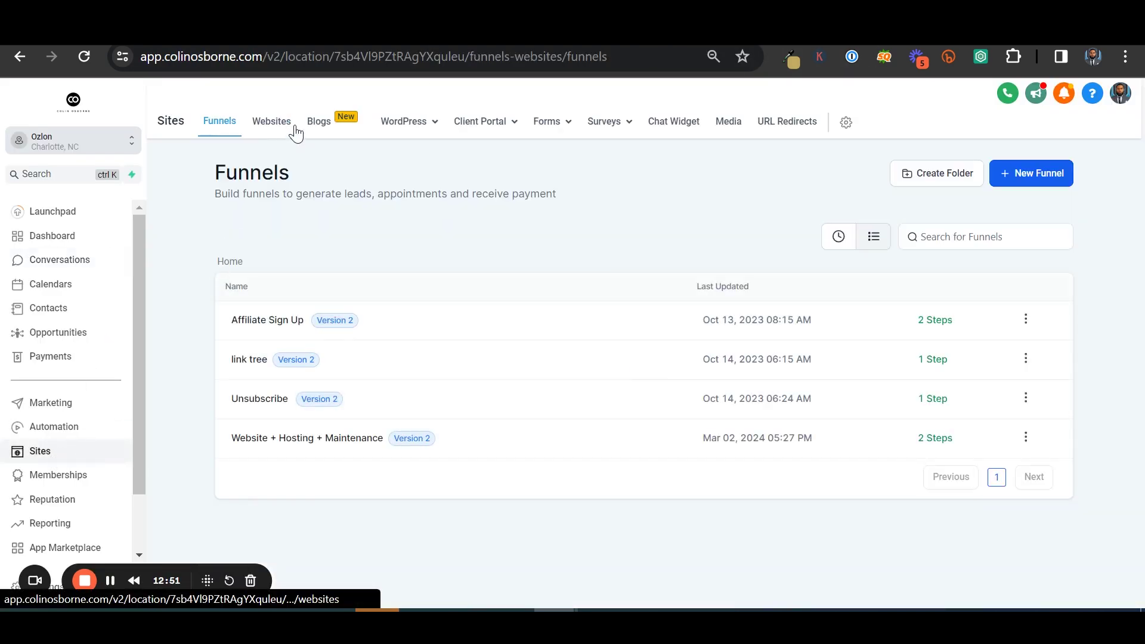
left_click(281, 127)
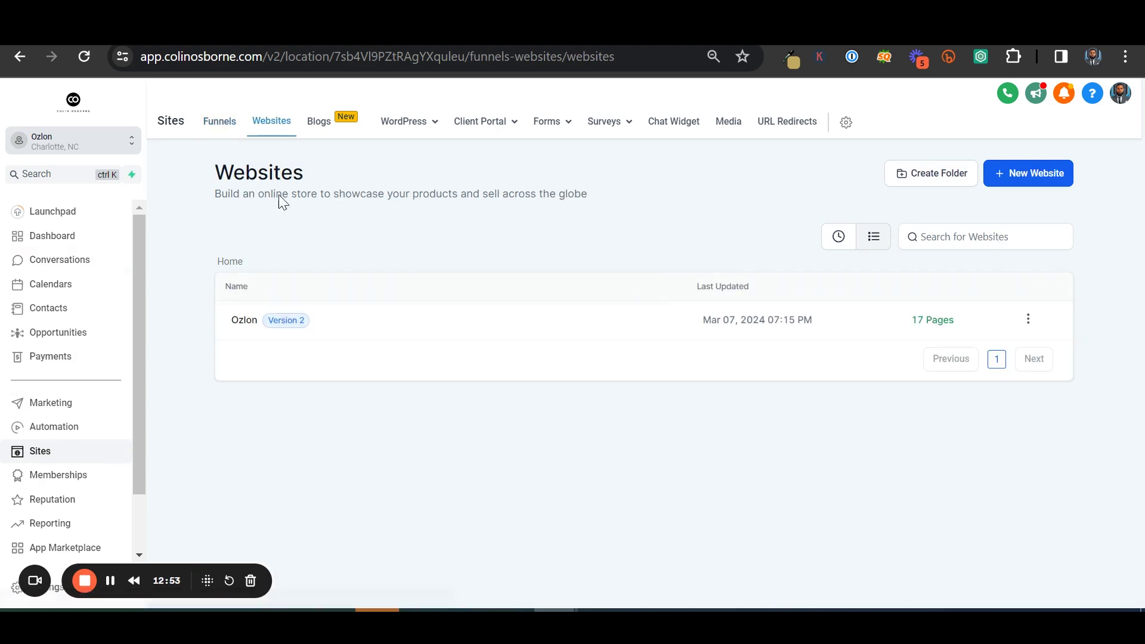
left_click(255, 323)
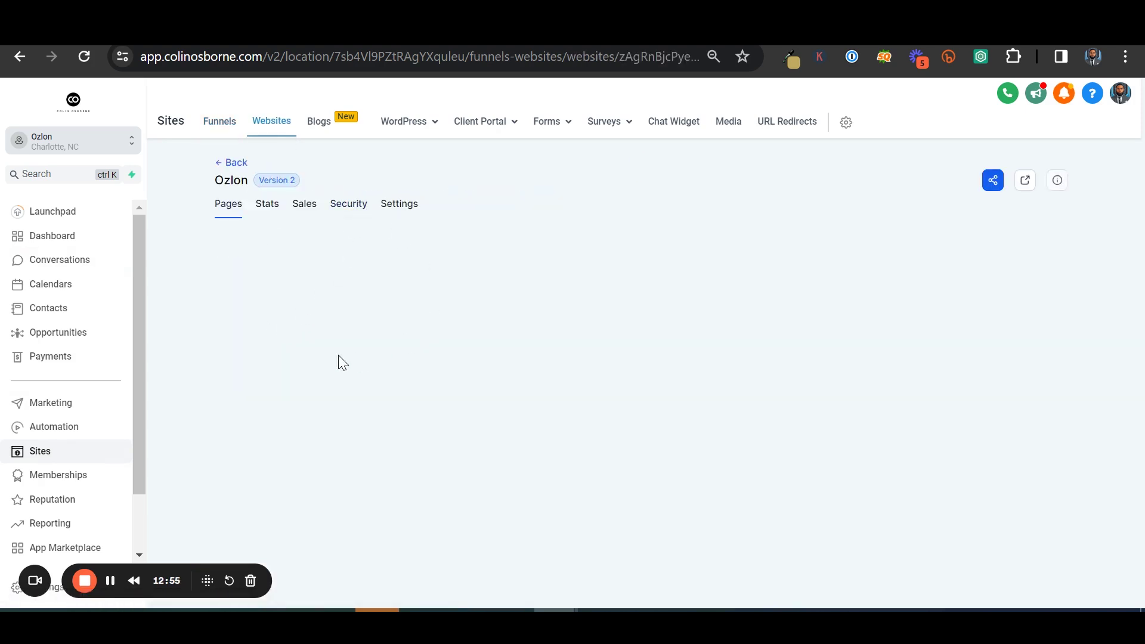
scroll(239, 363, "down", 9)
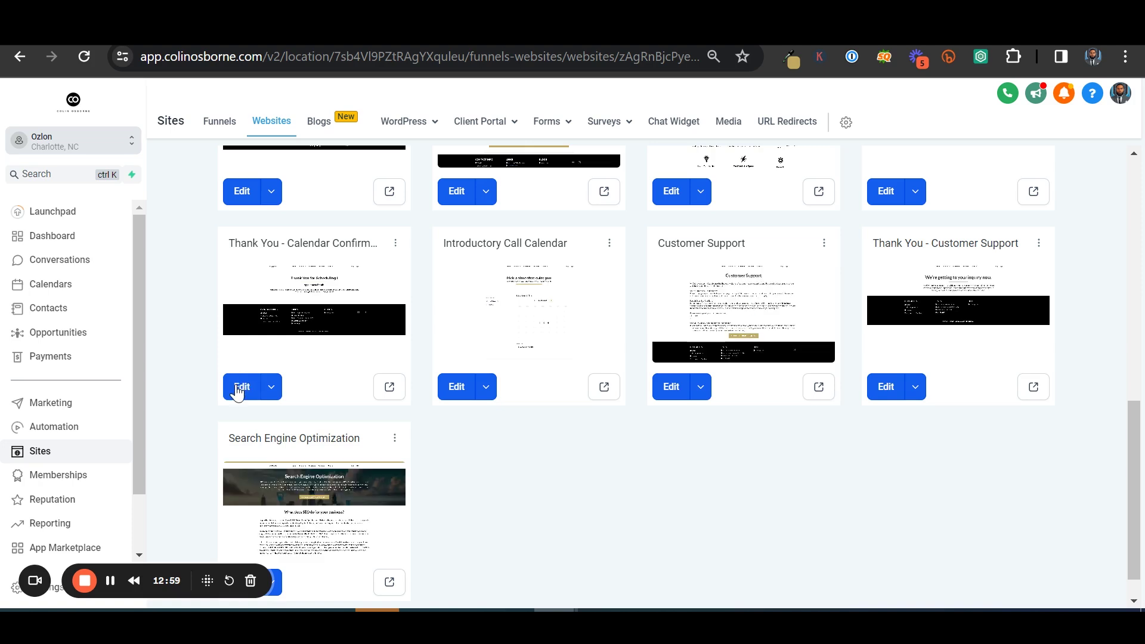
left_click(243, 389)
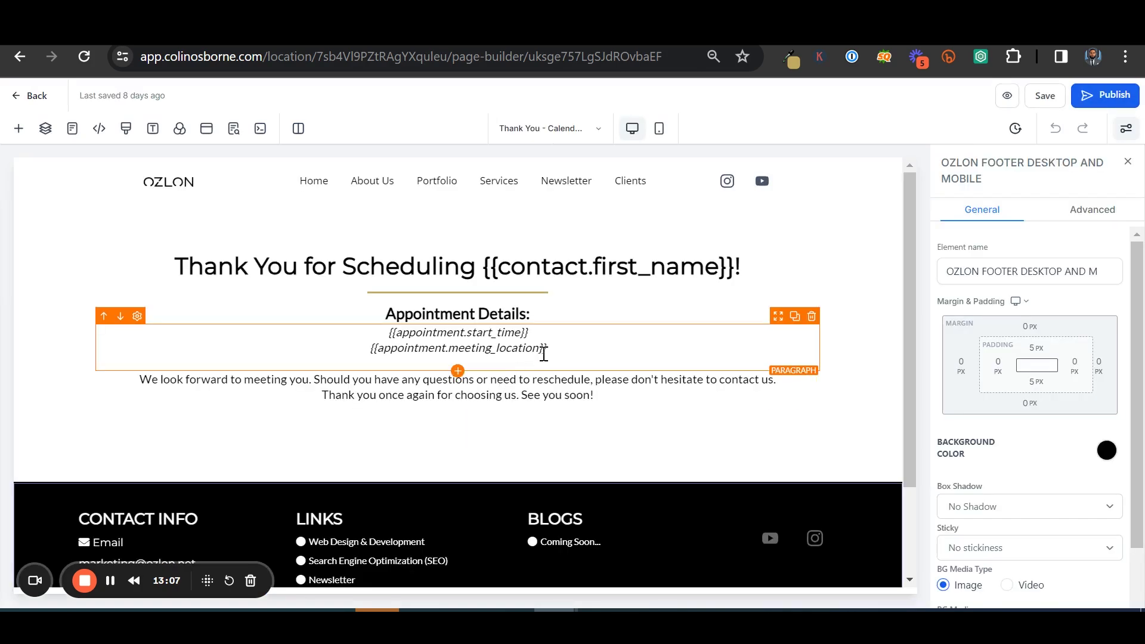
Replace the {{appointment.meeting_location}} placeholder with the text 'Meeting Link'
left_click_drag(545, 351, 383, 351)
left_click_drag(550, 354, 356, 341)
key("ctrl+c")
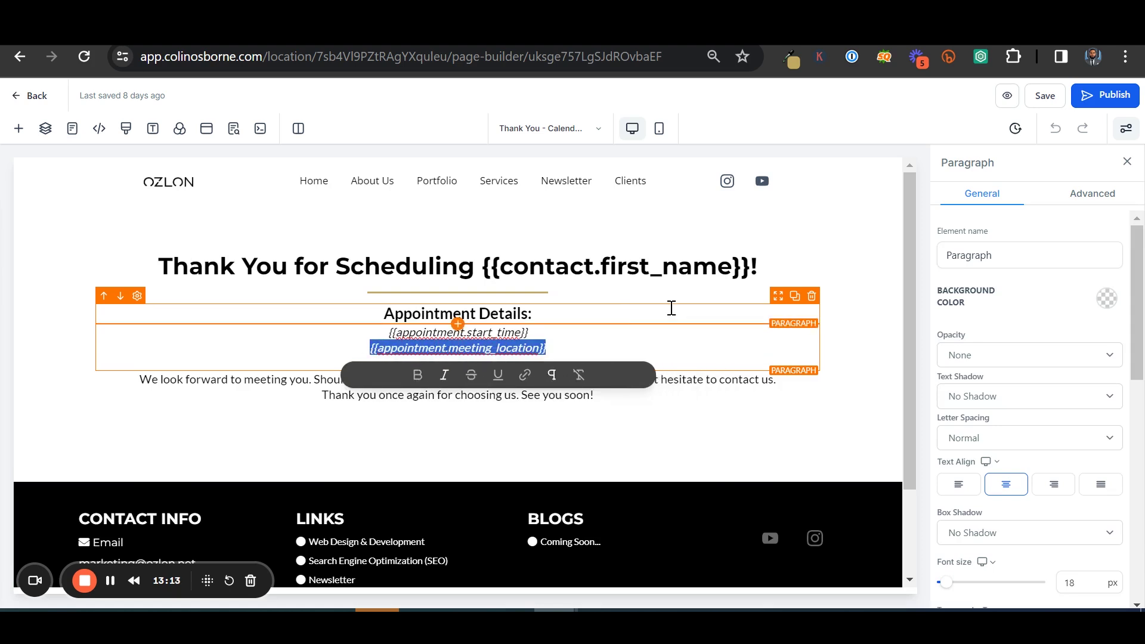
key("BackSpace")
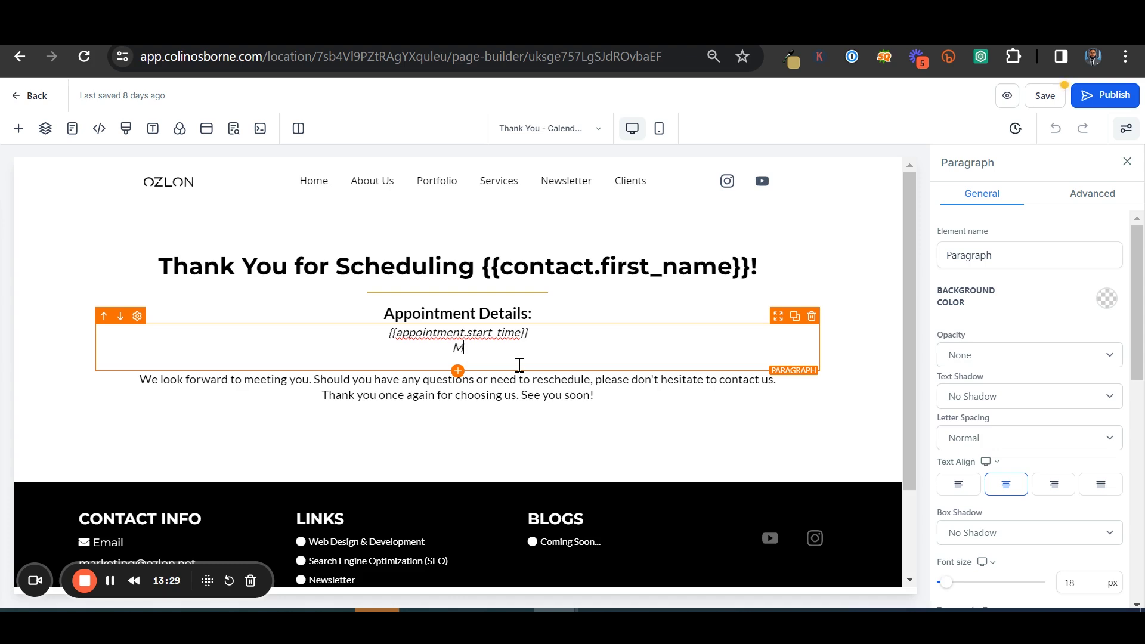
type("eting Link")
Hyperlink 'Meeting Link' to the {{appointment.meeting_location}} merge field
left_click_drag(491, 347, 427, 347)
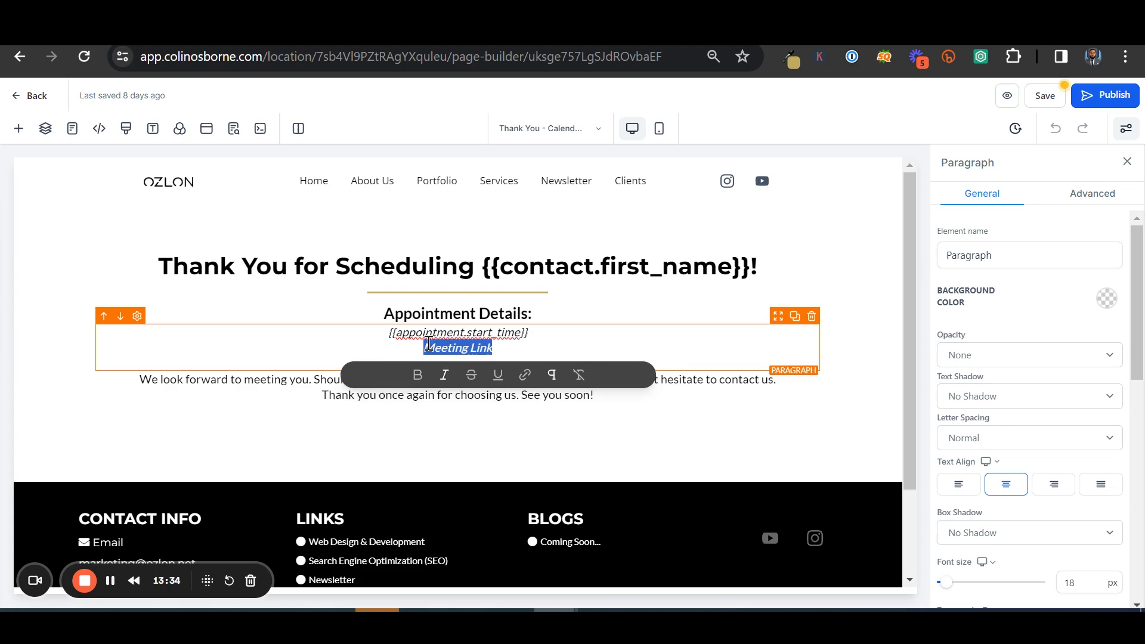
left_click(525, 374)
key("ctrl+v")
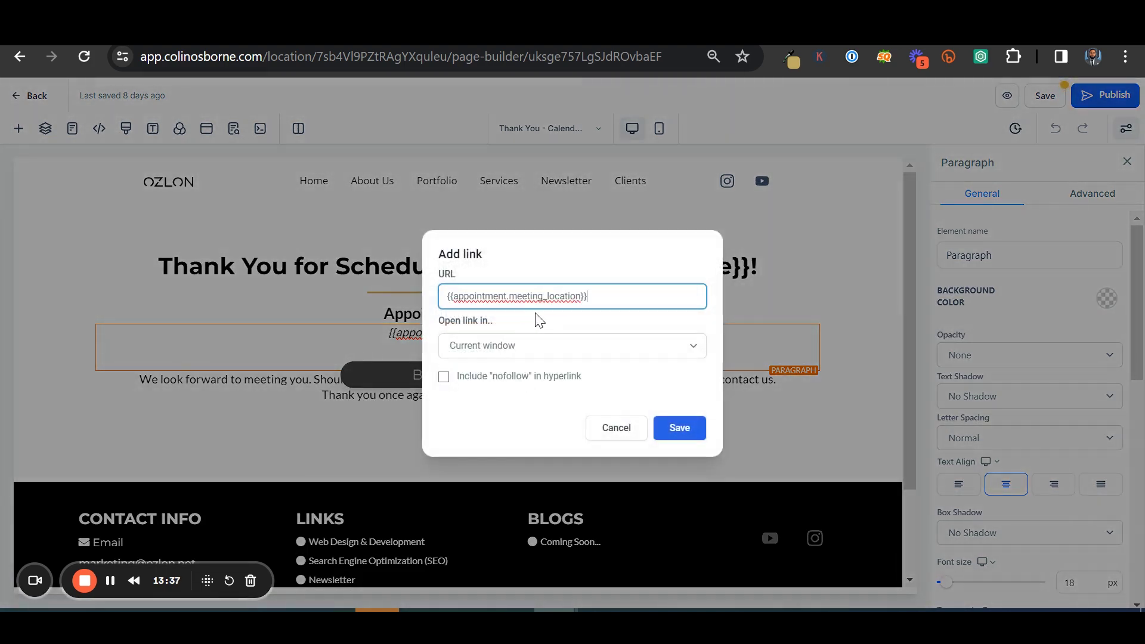
left_click(685, 431)
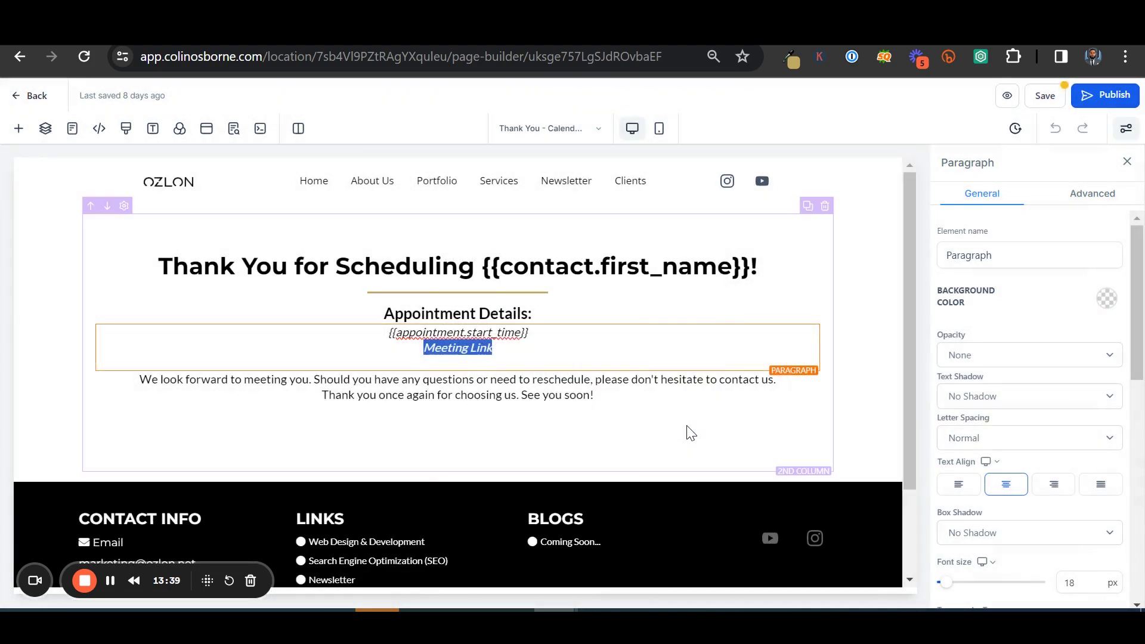
left_click(631, 353)
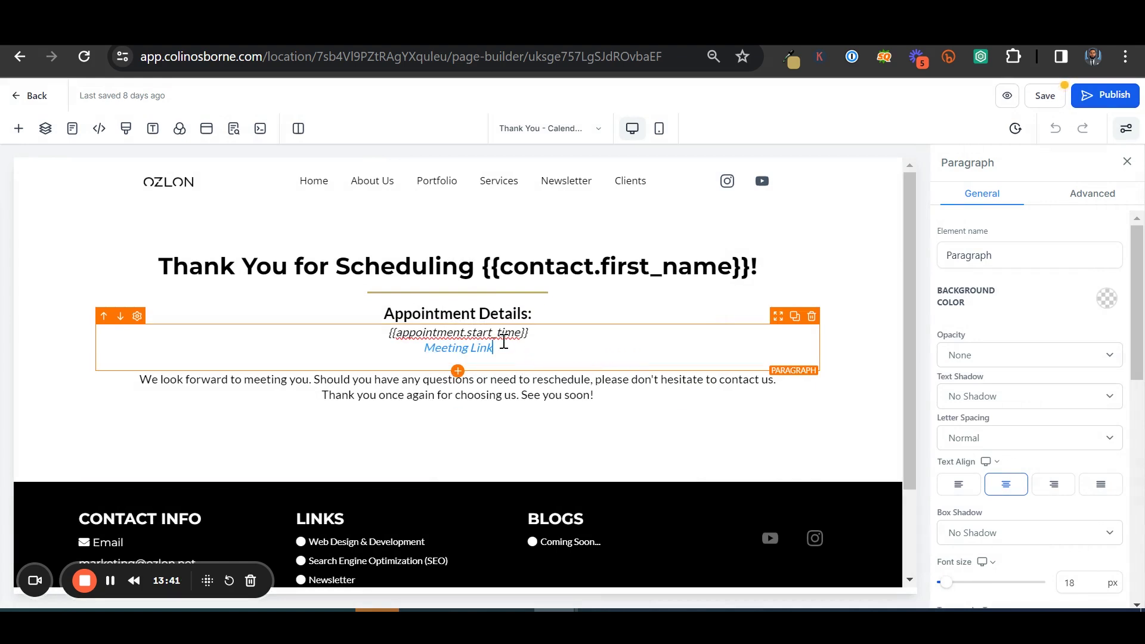
Set the paragraph's link text colour to gold and publish the thank-you page
scroll(1013, 393, "down", 10)
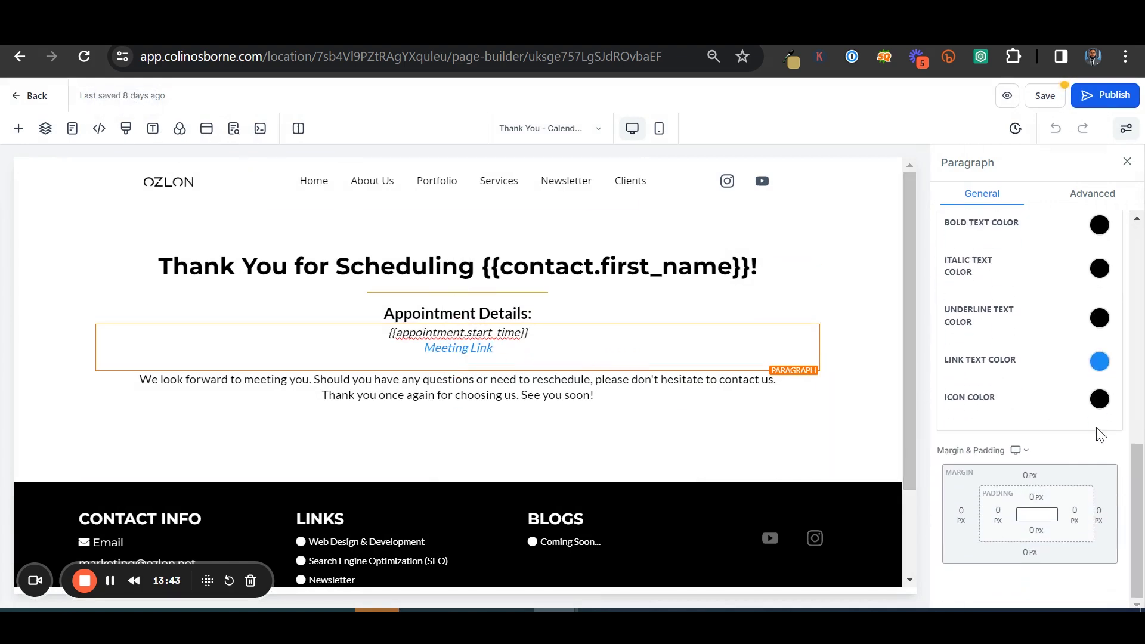
left_click(1099, 361)
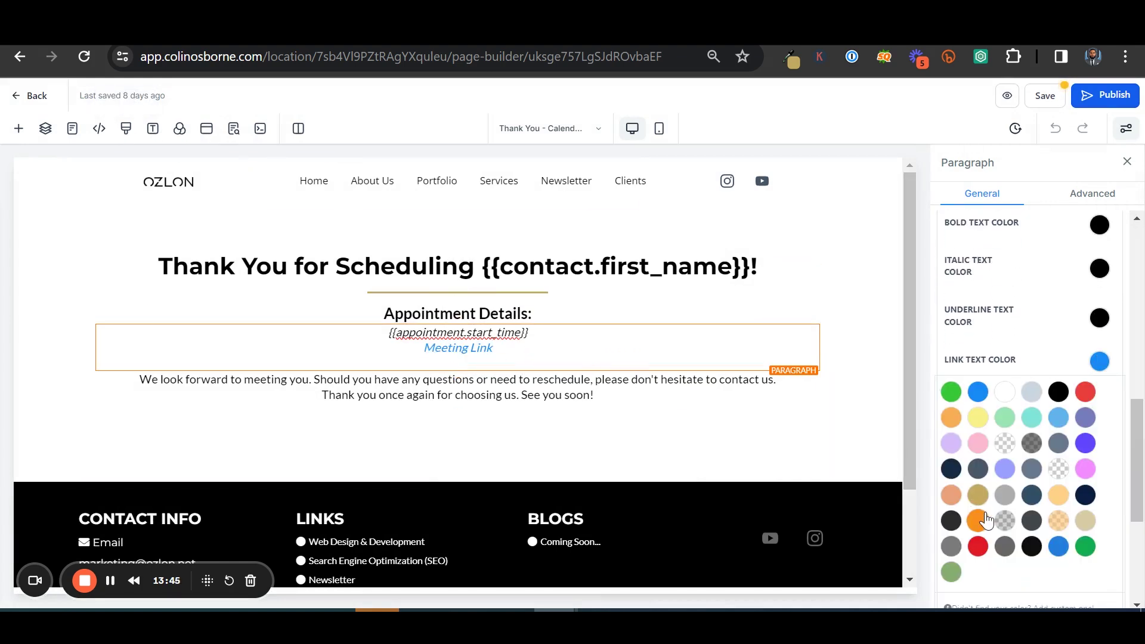
left_click(977, 494)
left_click(1099, 362)
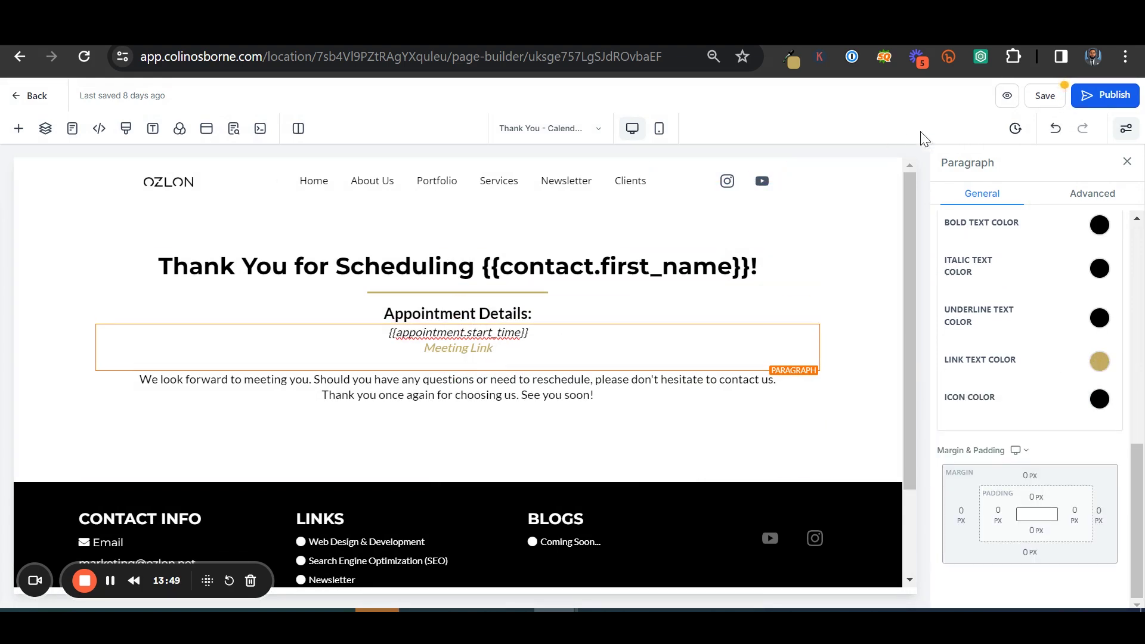
left_click(1095, 101)
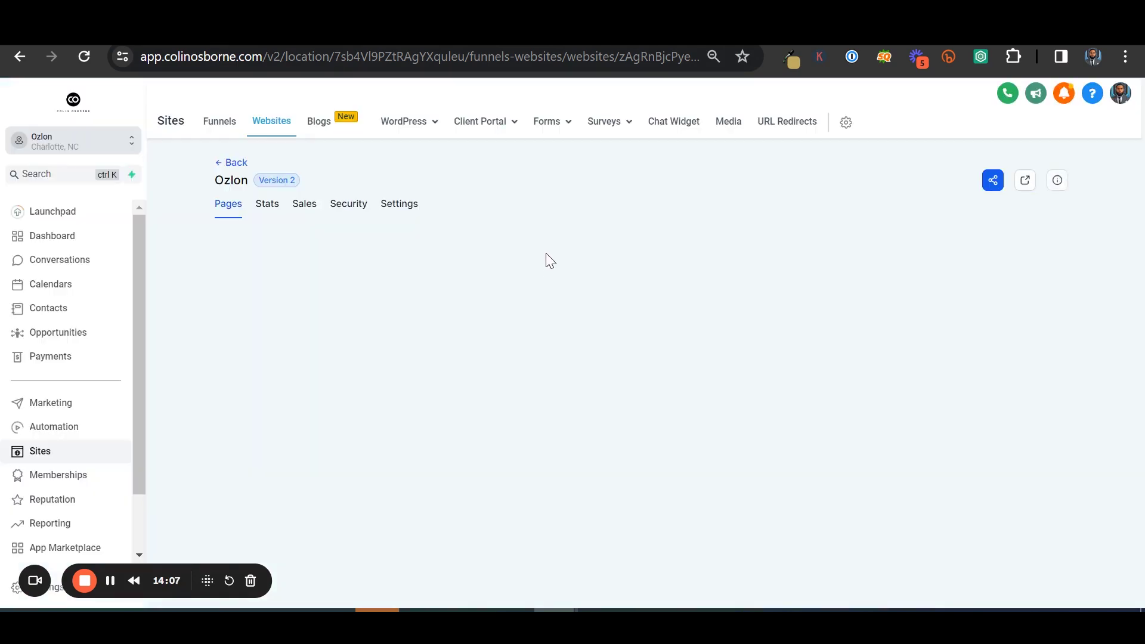
Scroll the Ozlon site's Pages grid toward the thank-you page
scroll(549, 261, "down", 9)
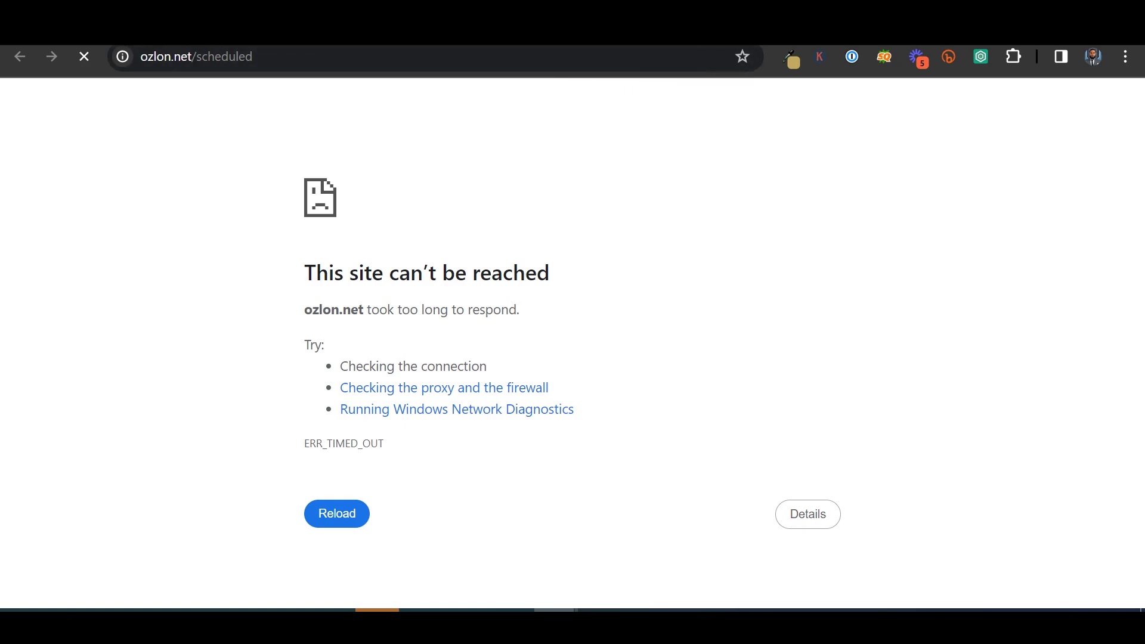
key("ctrl+w")
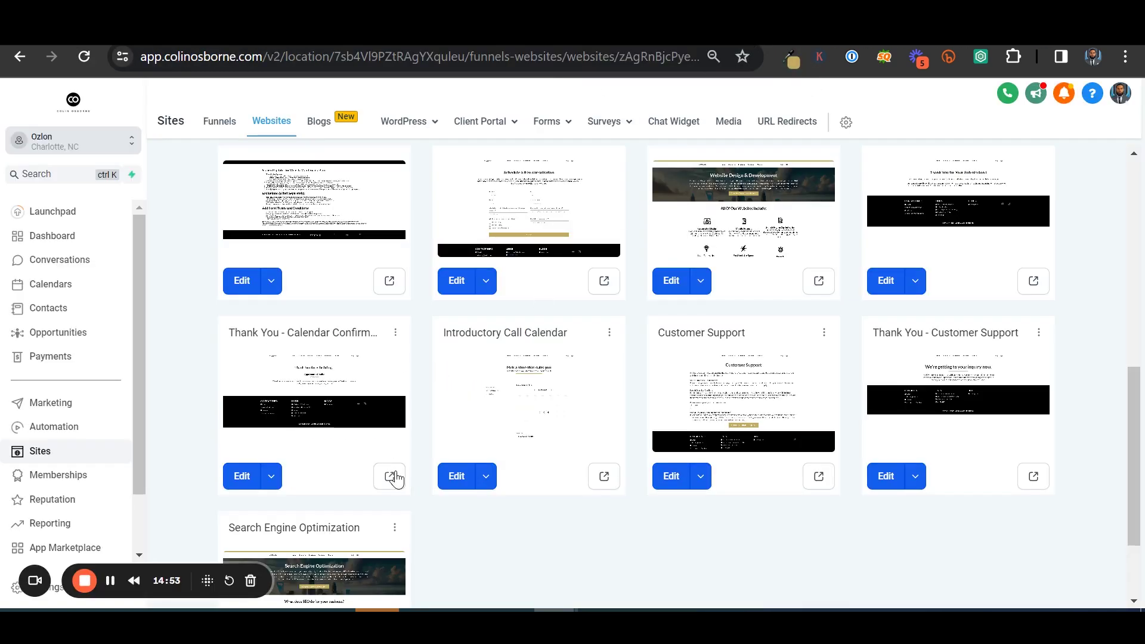